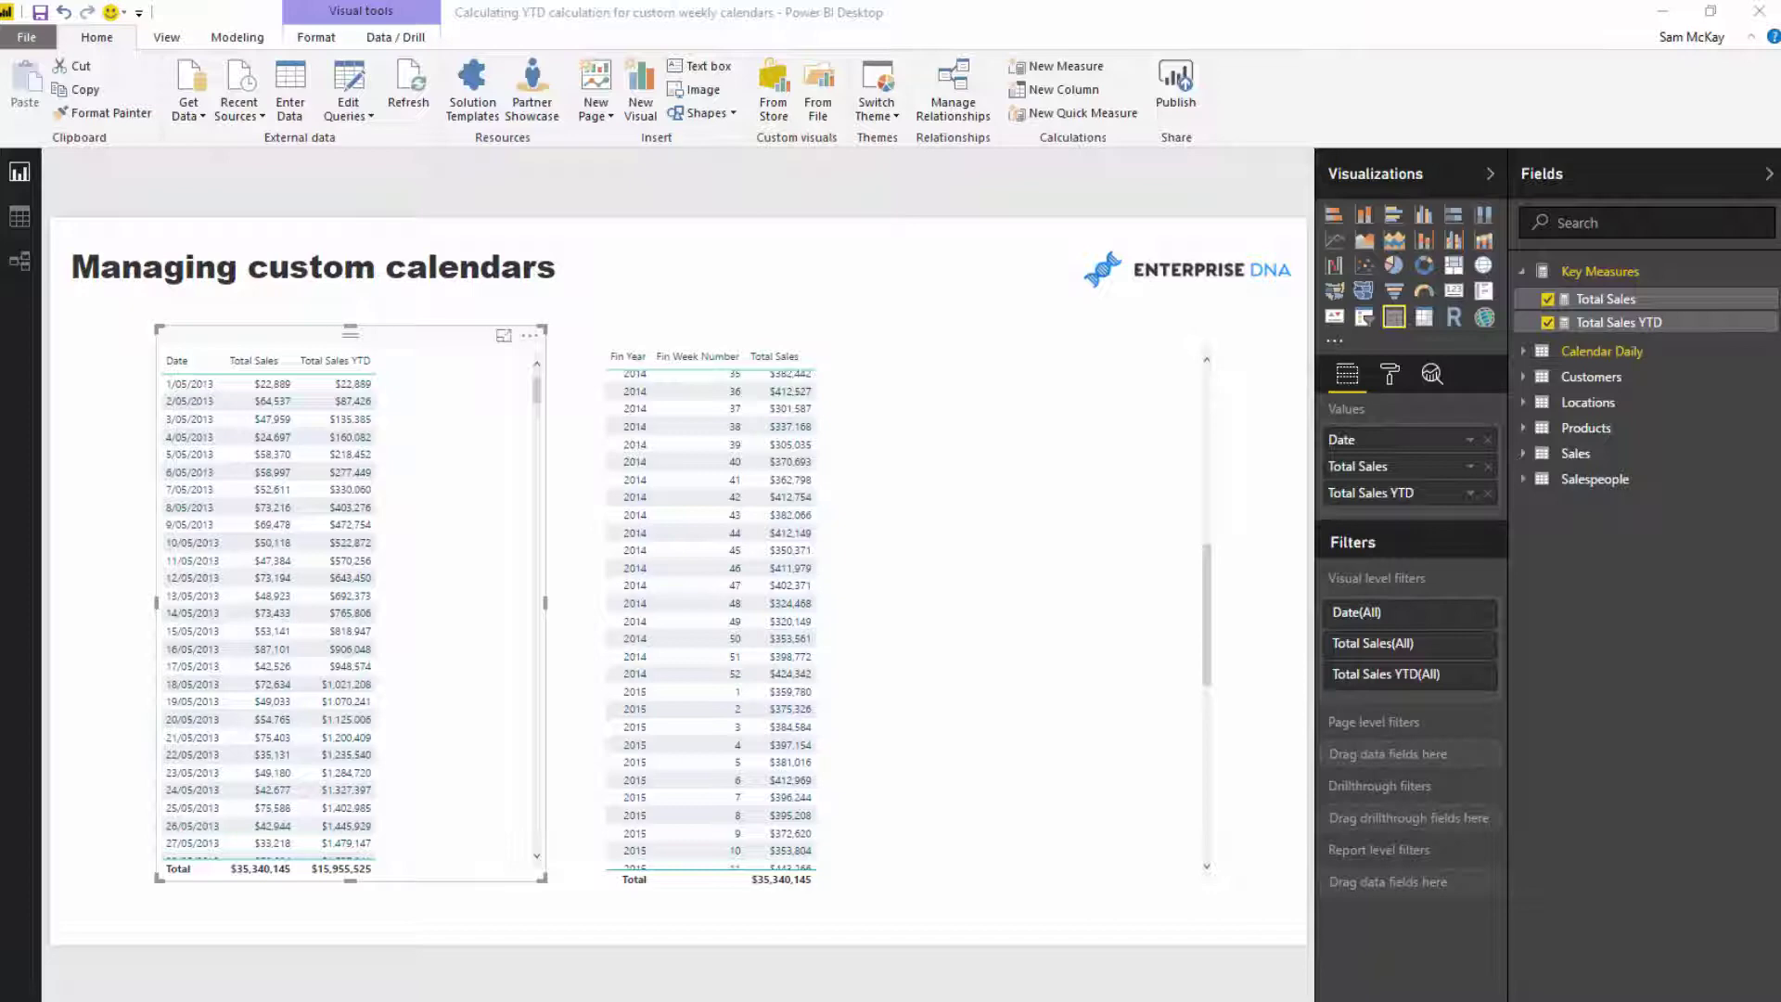
# - Show the Calendar Daily data sorted by Date ascending, starting 29/04/2013
pyautogui.click(20, 216)
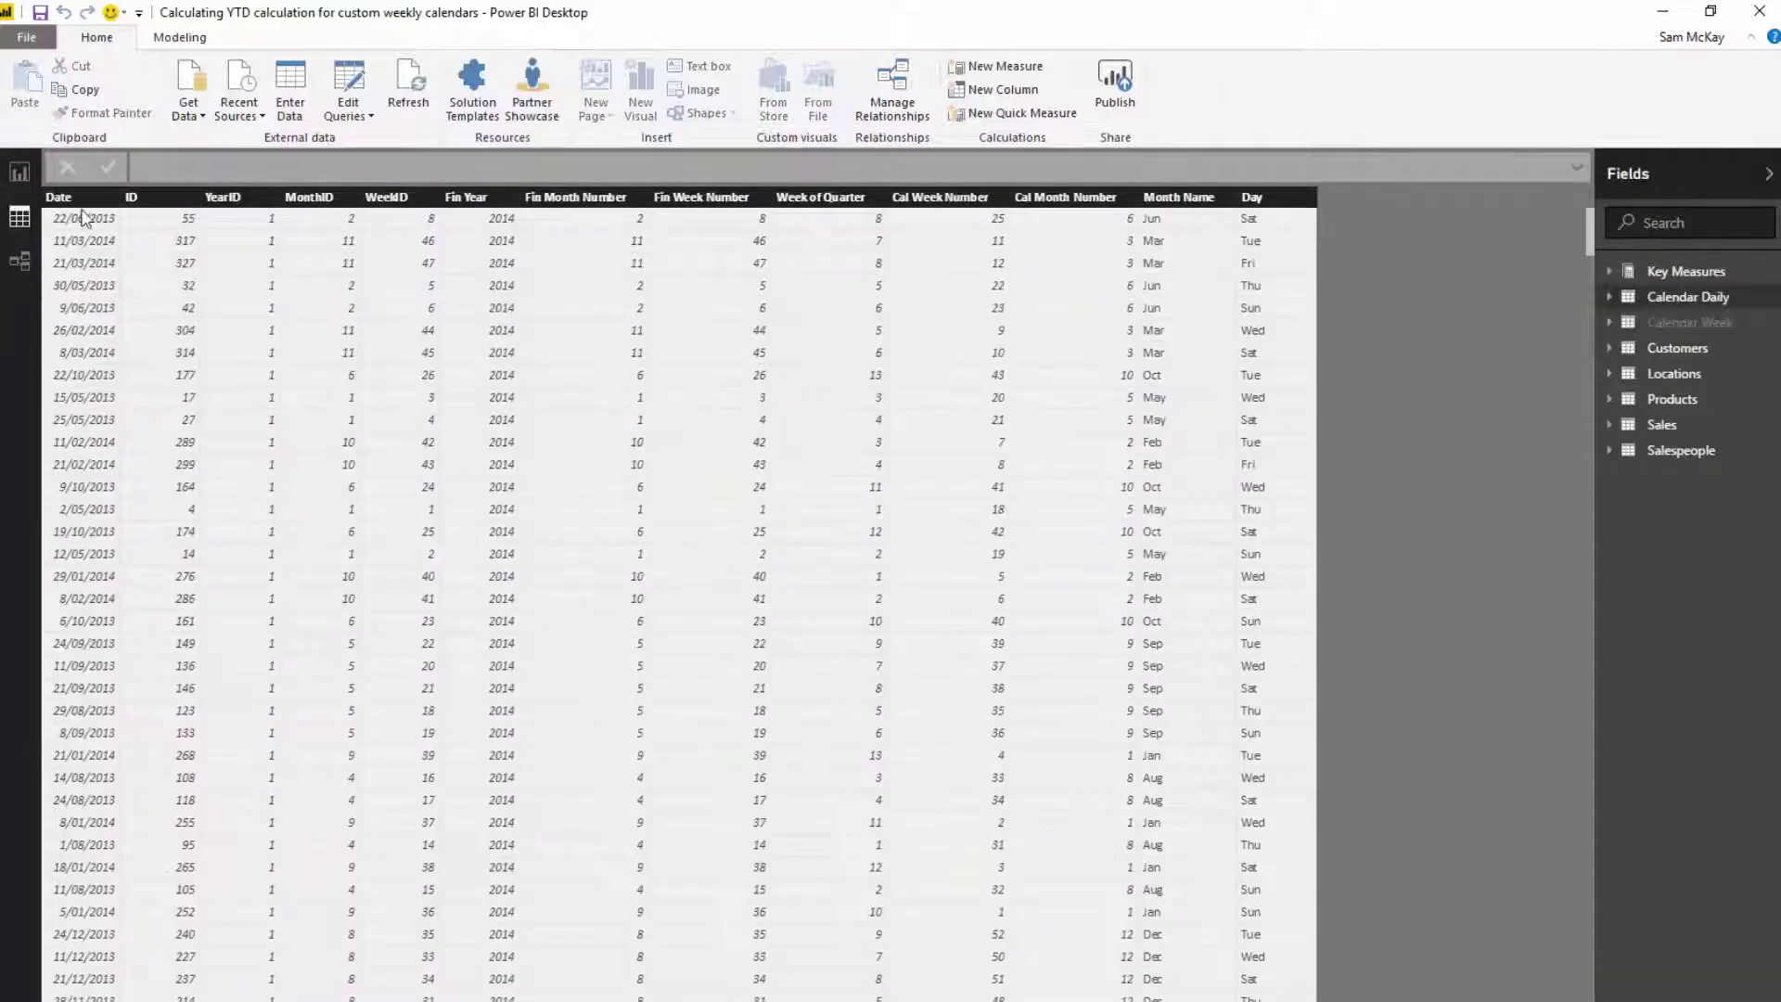
pyautogui.rightClick(91, 198)
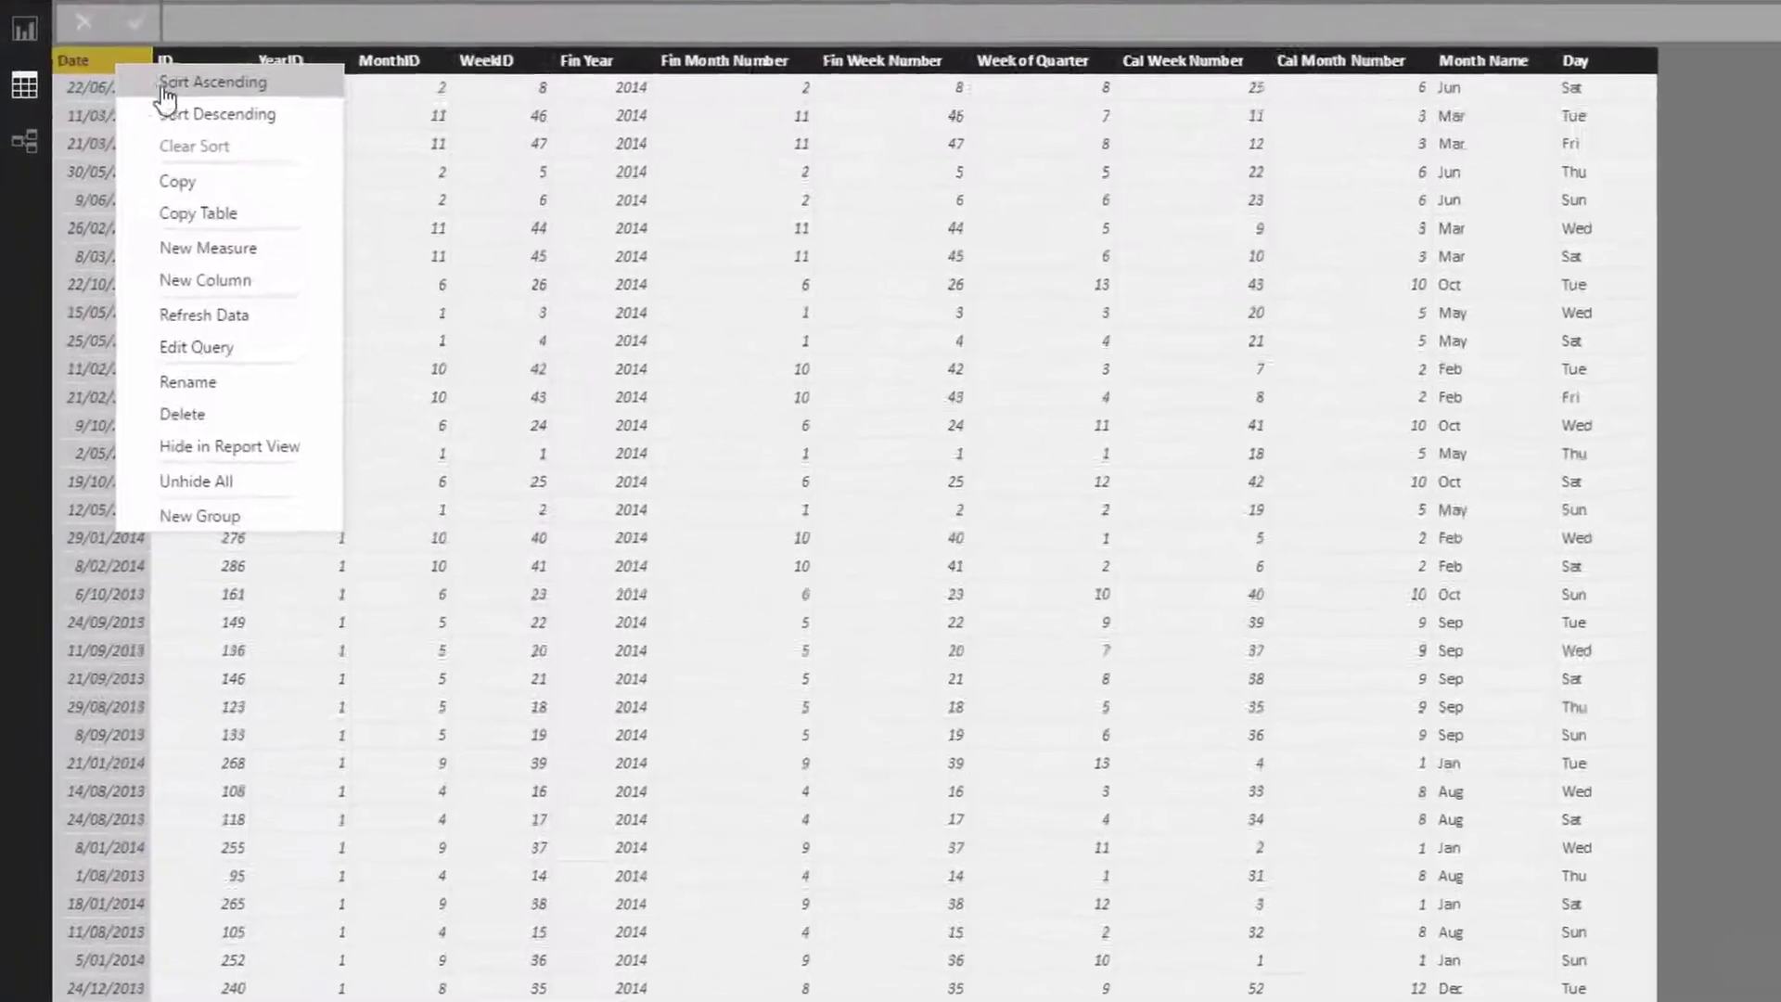
pyautogui.click(165, 86)
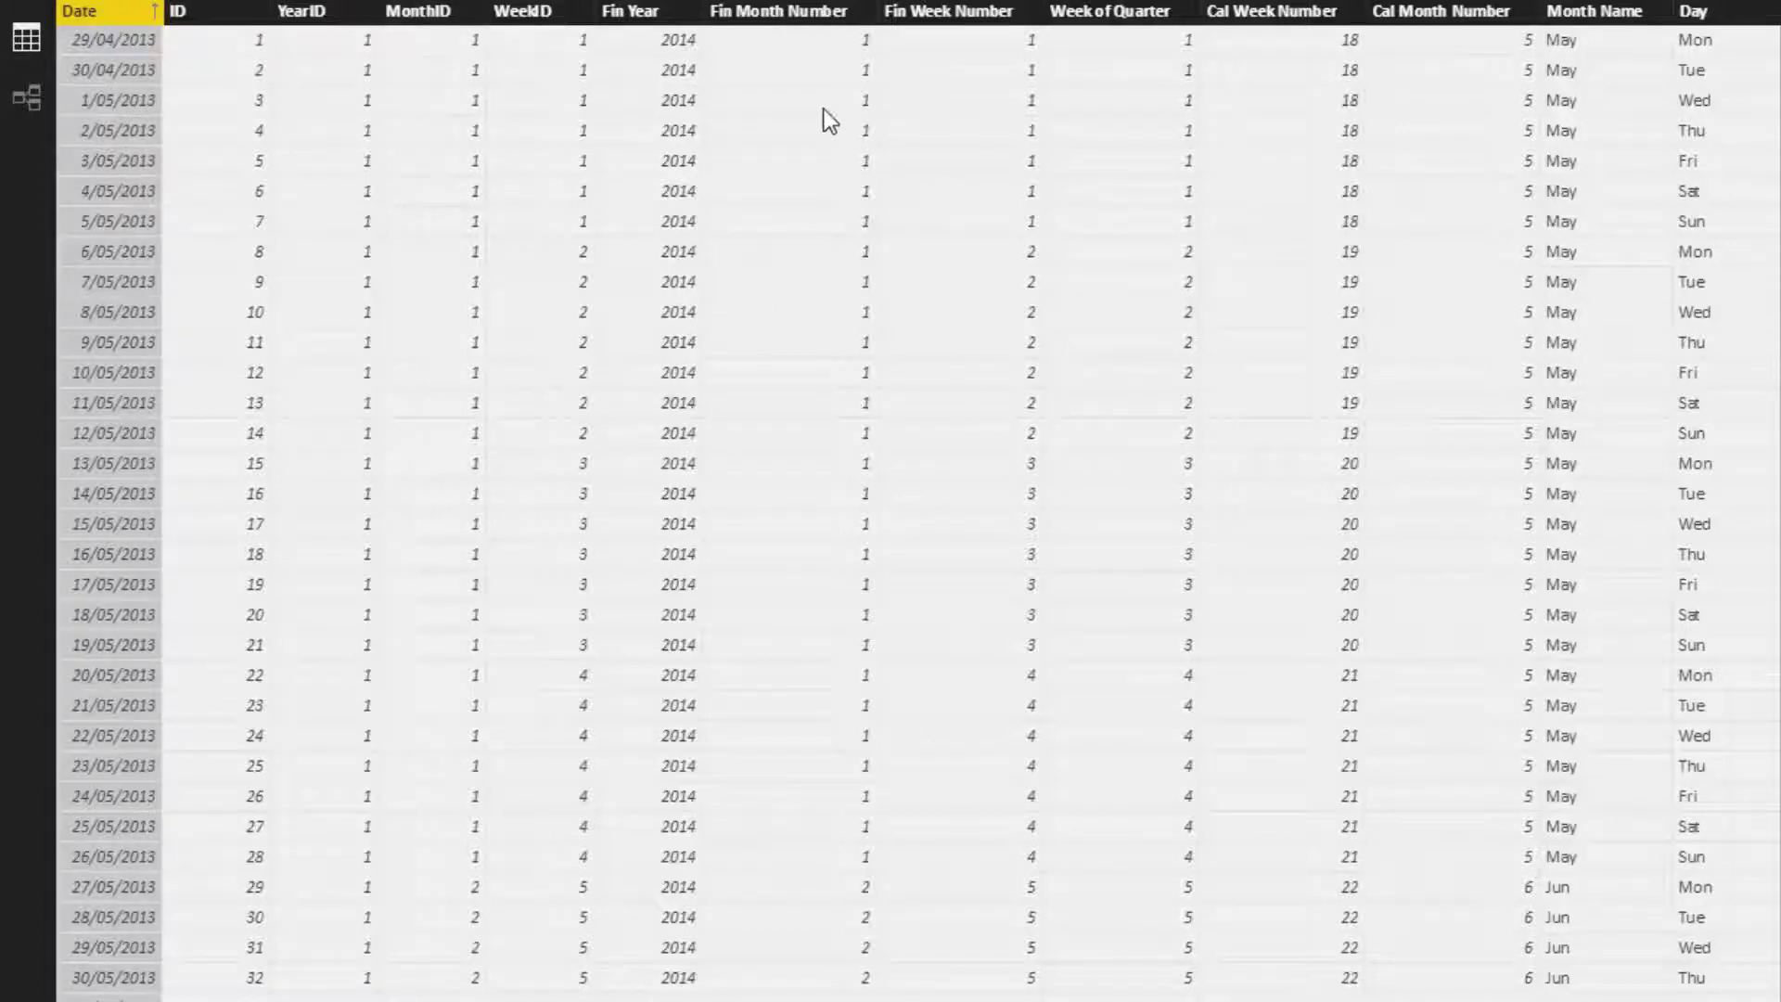
# - Inspect the Fin Month, Fin Week, Week of Quarter and Cal Week Number columns for the week reset
pyautogui.click(789, 20)
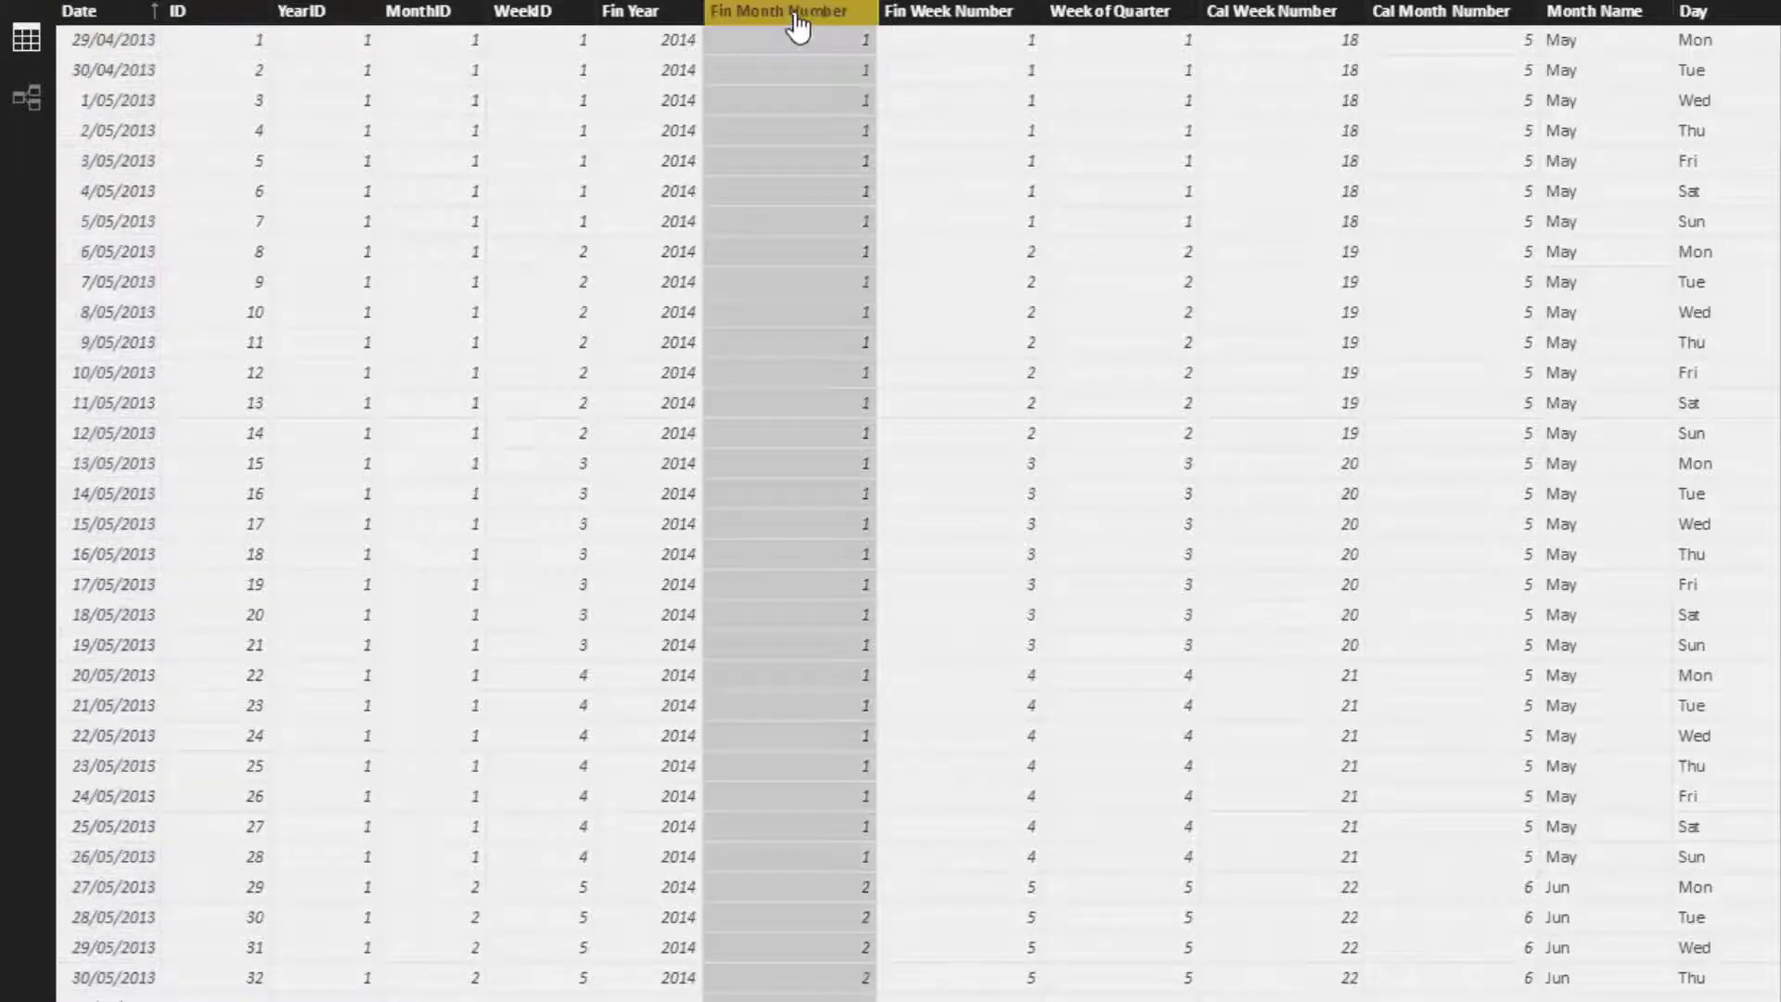
pyautogui.click(939, 20)
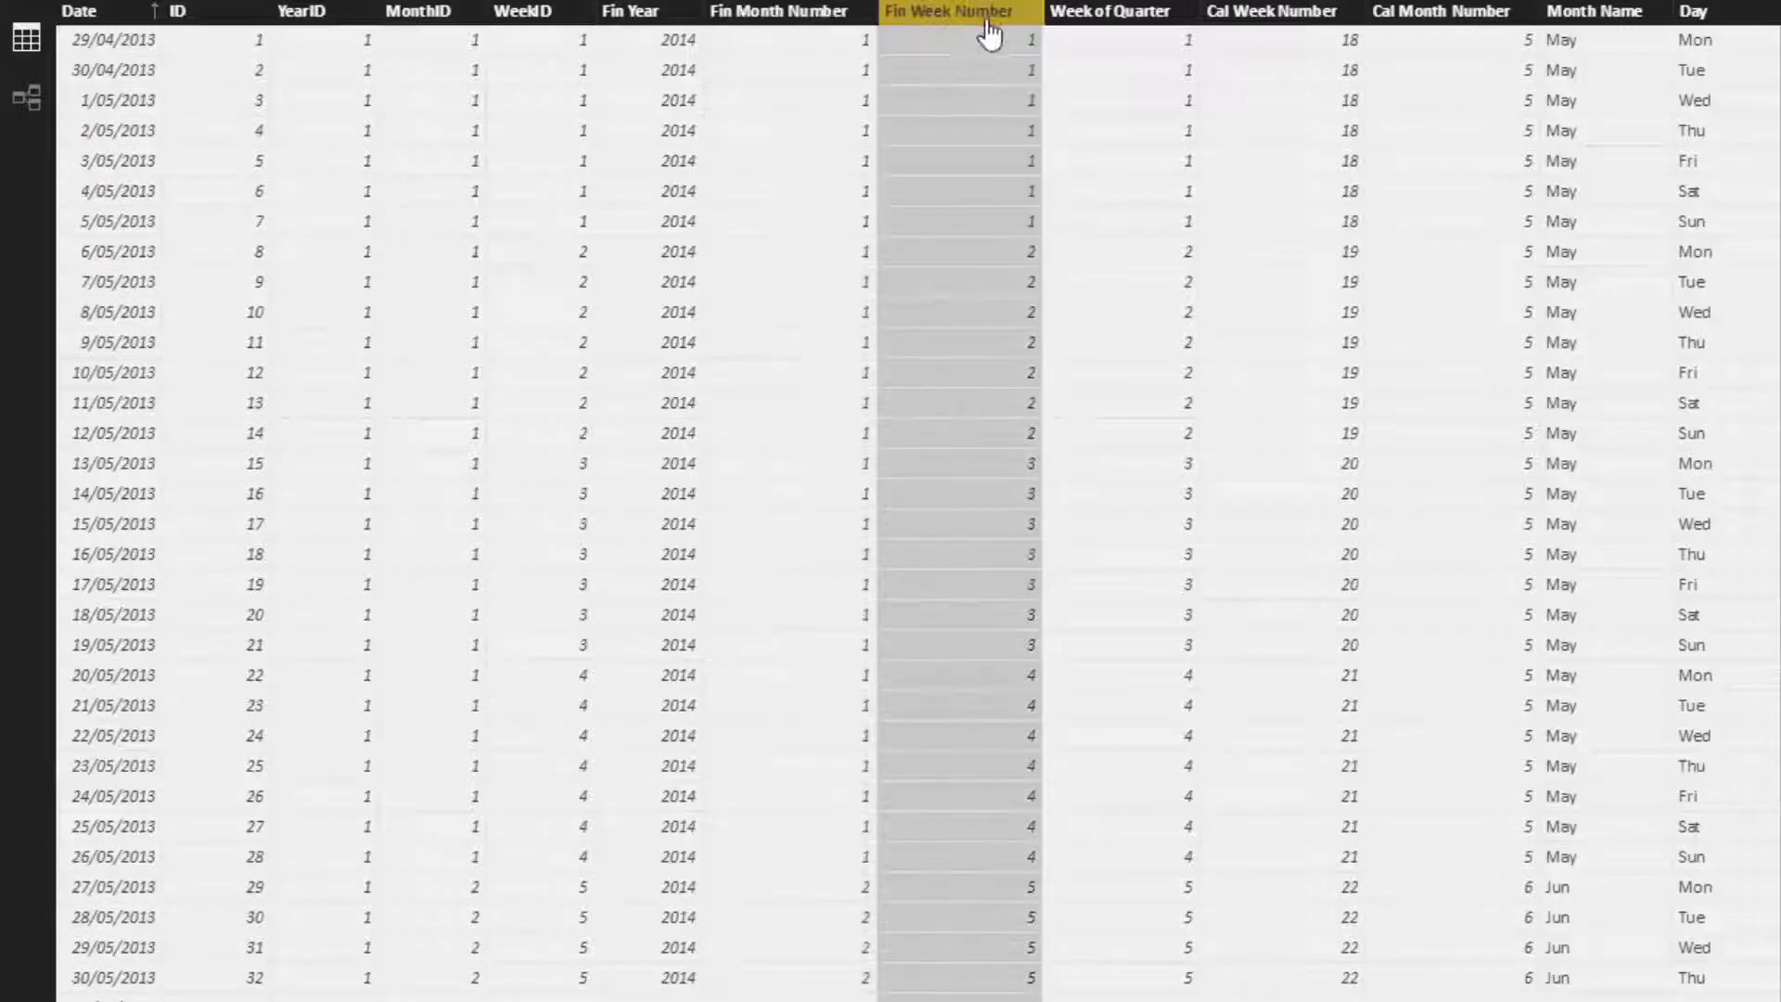
pyautogui.click(1121, 21)
pyautogui.click(1281, 24)
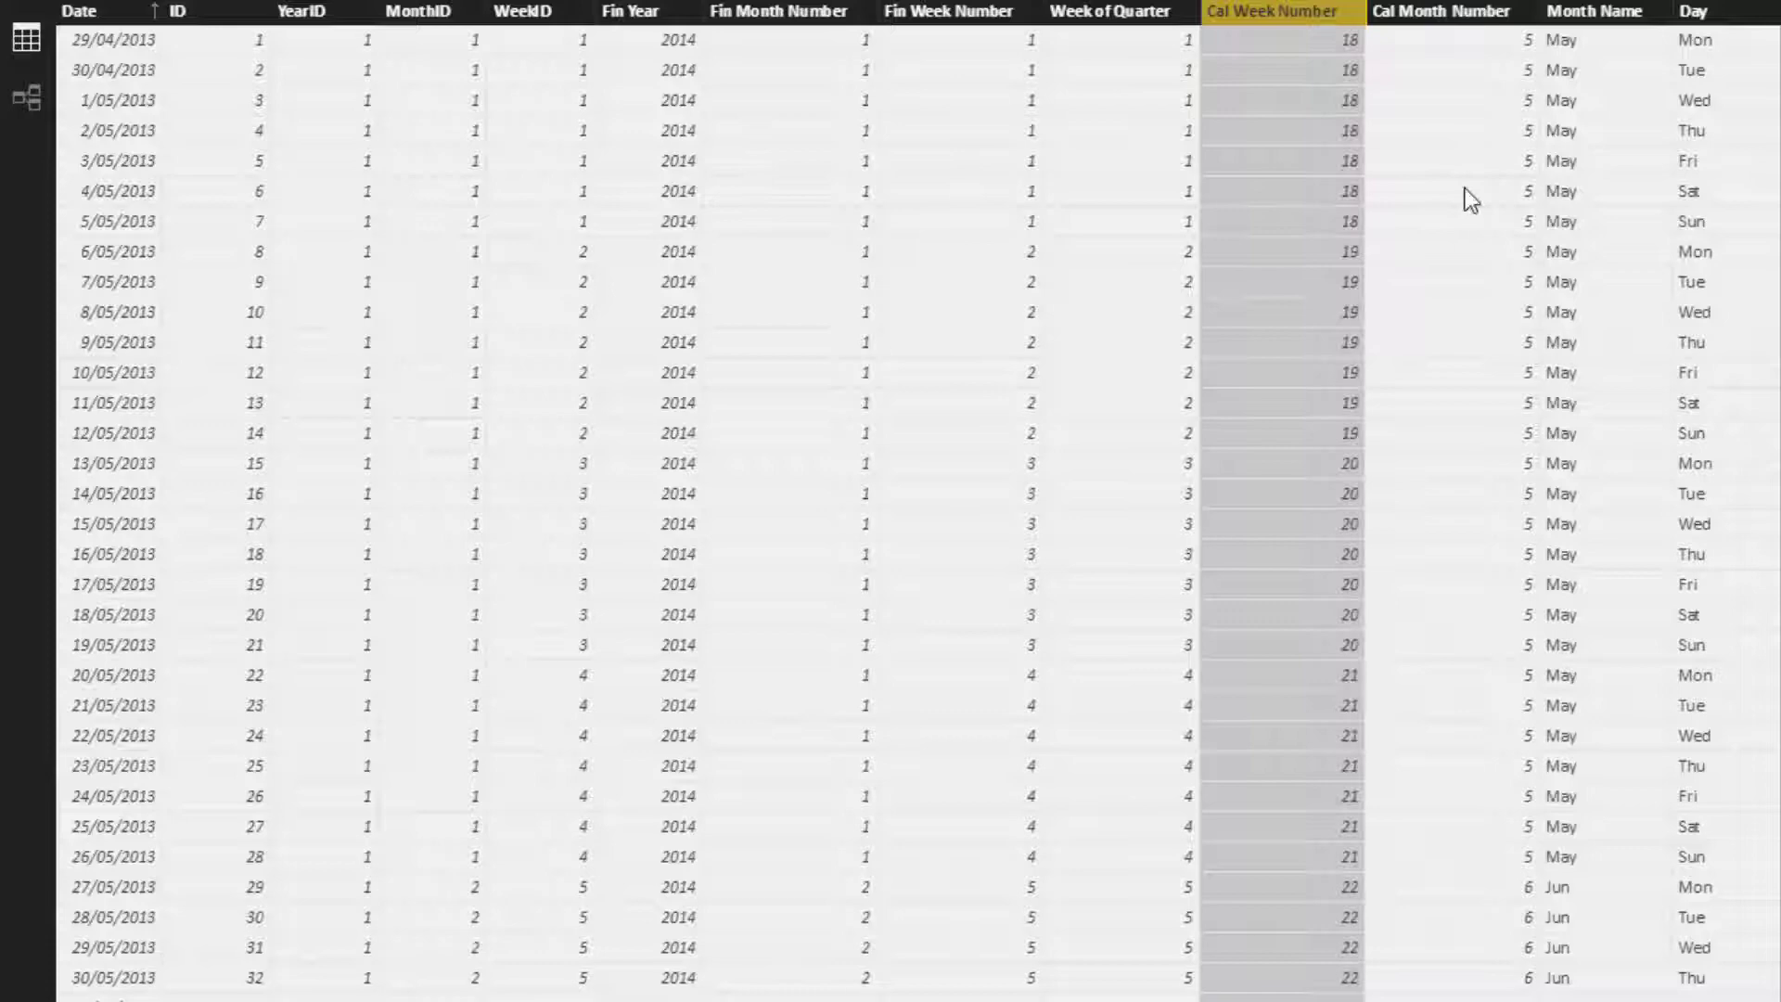
pyautogui.scroll(-10, 1344, 280)
pyautogui.scroll(-20, 1234, 314)
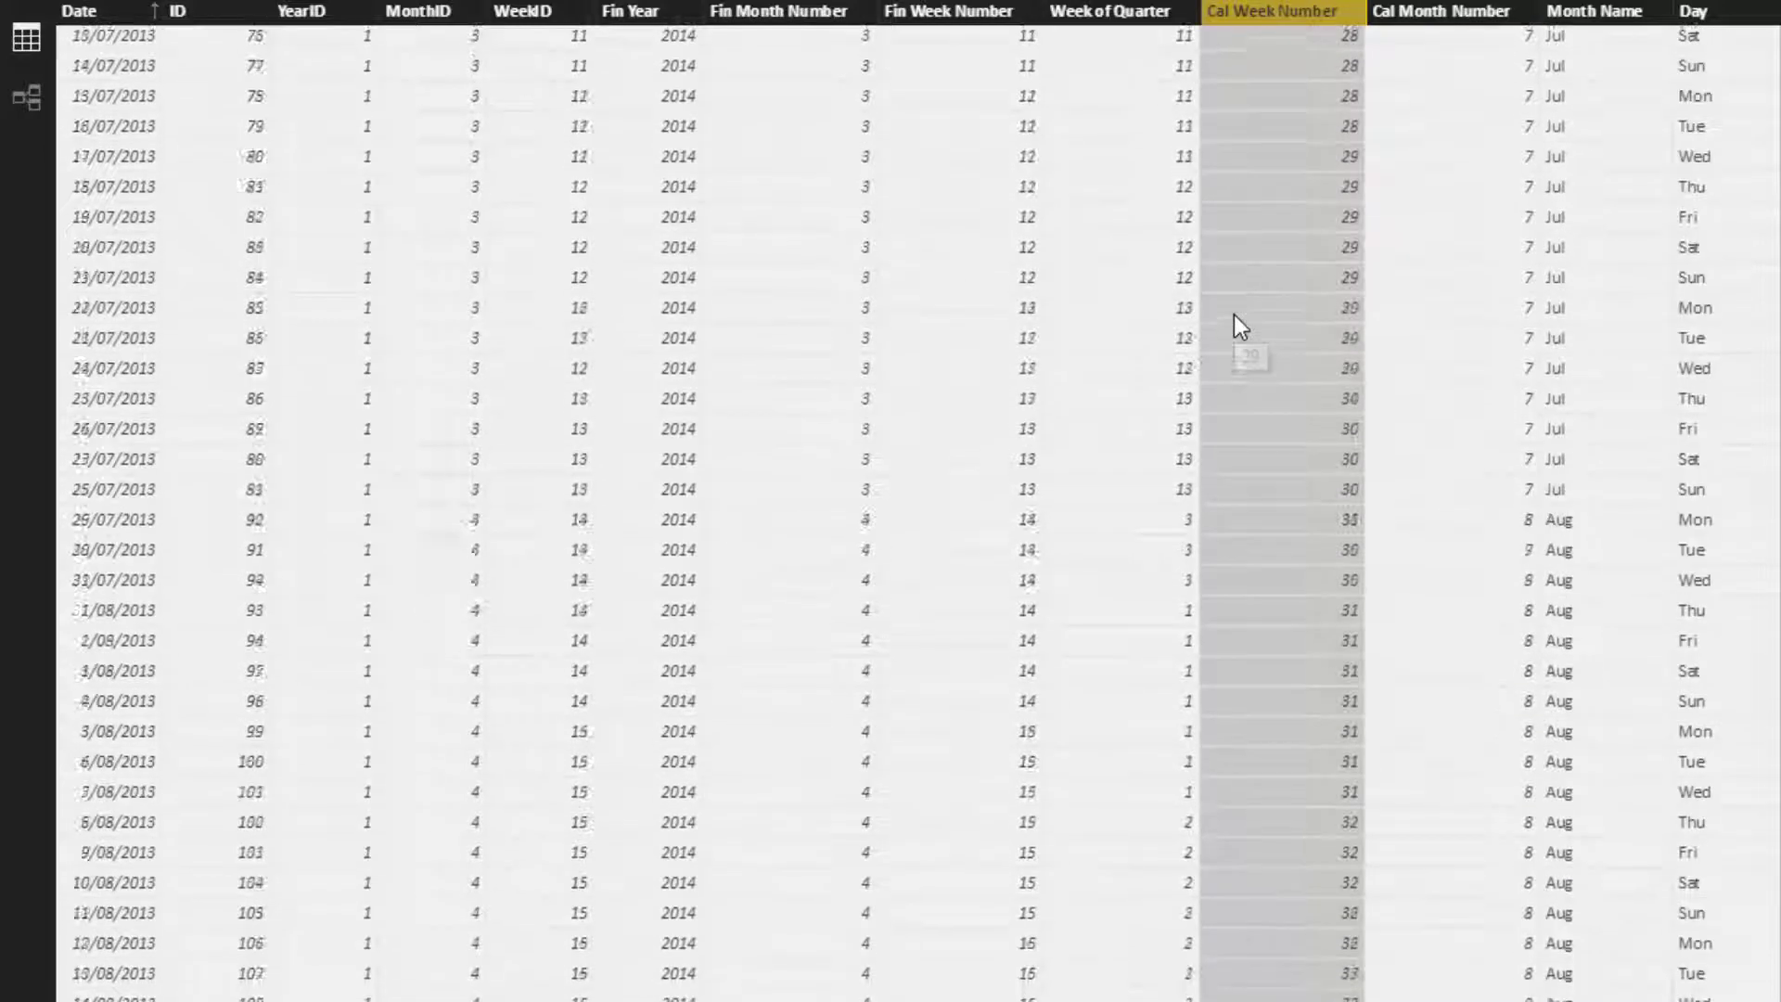
pyautogui.scroll(-11, 1234, 315)
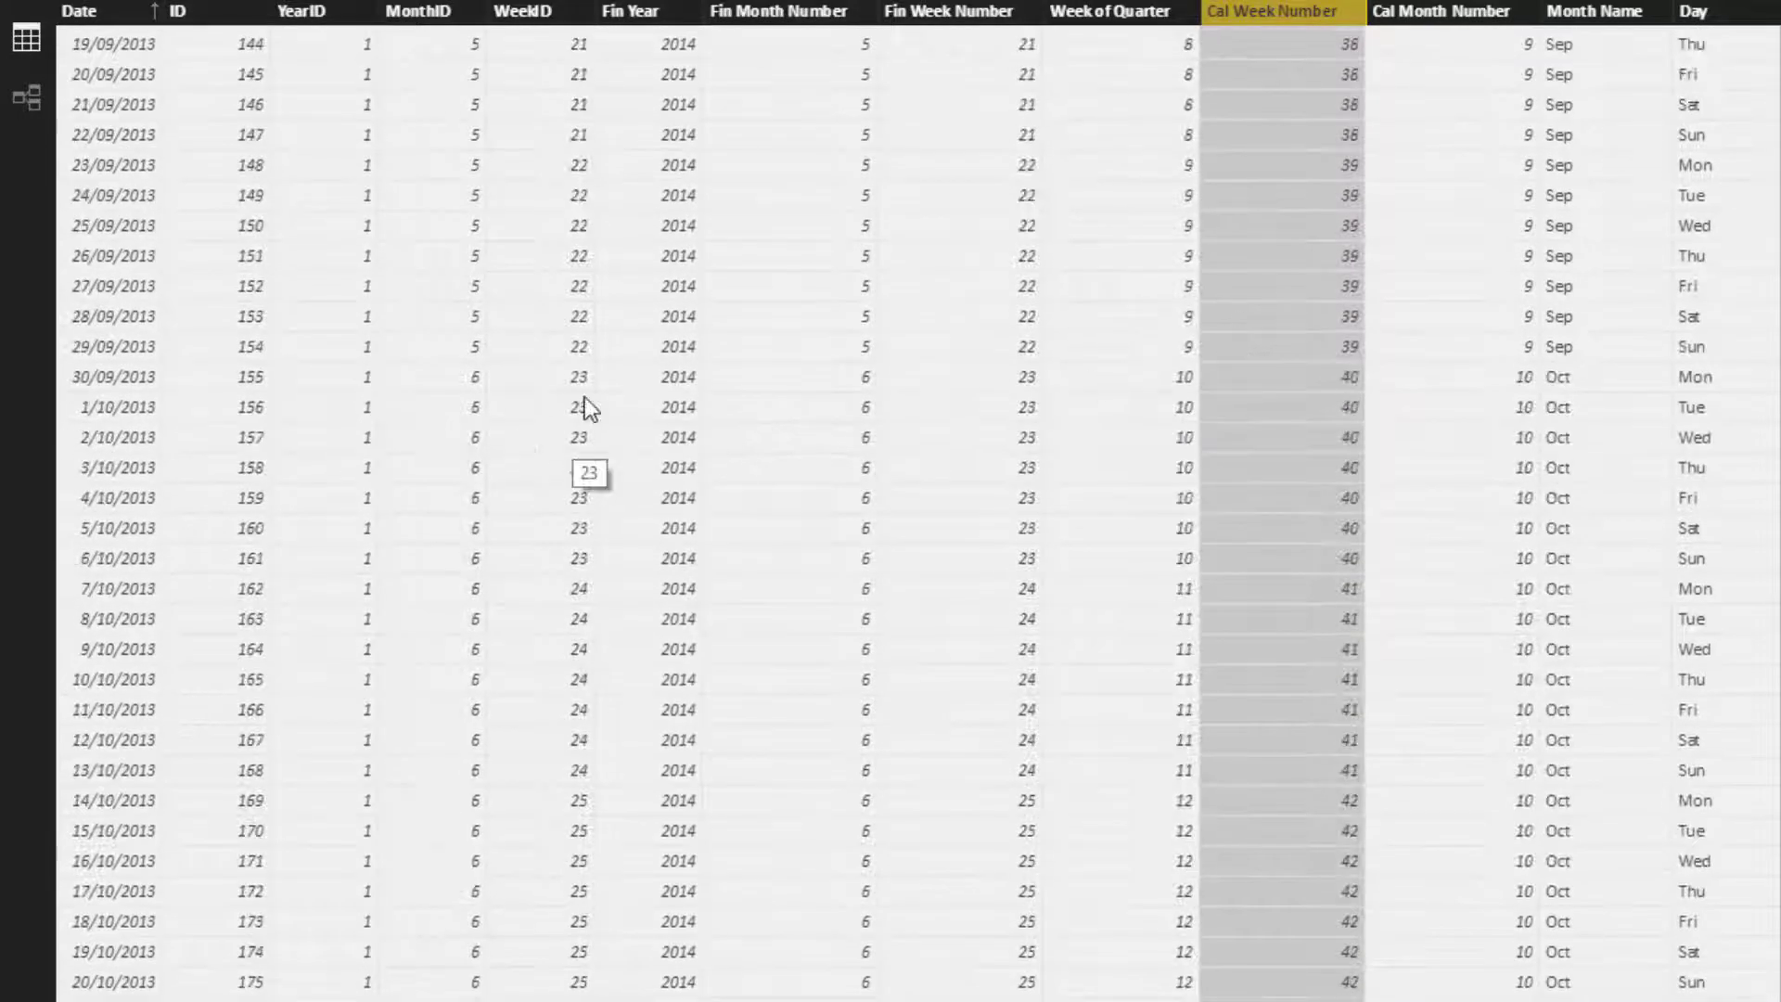
pyautogui.scroll(-20, 850, 345)
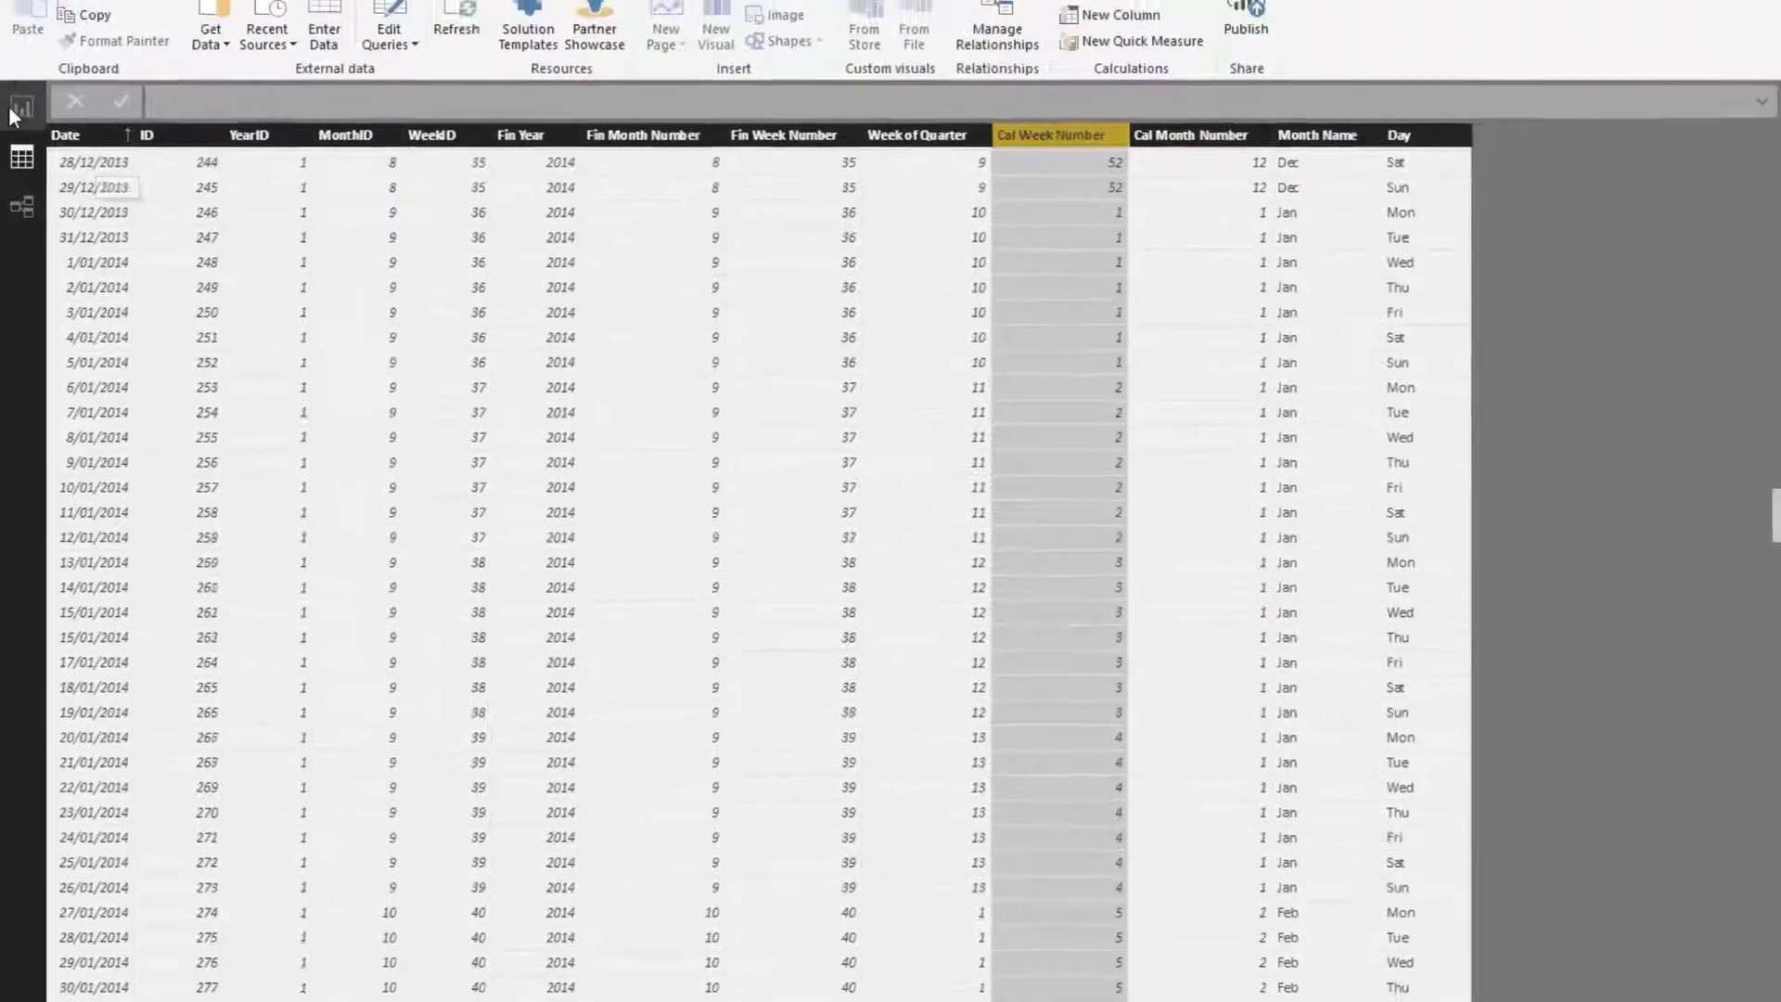
# - Return to the report page showing the two sales tables
pyautogui.click(19, 172)
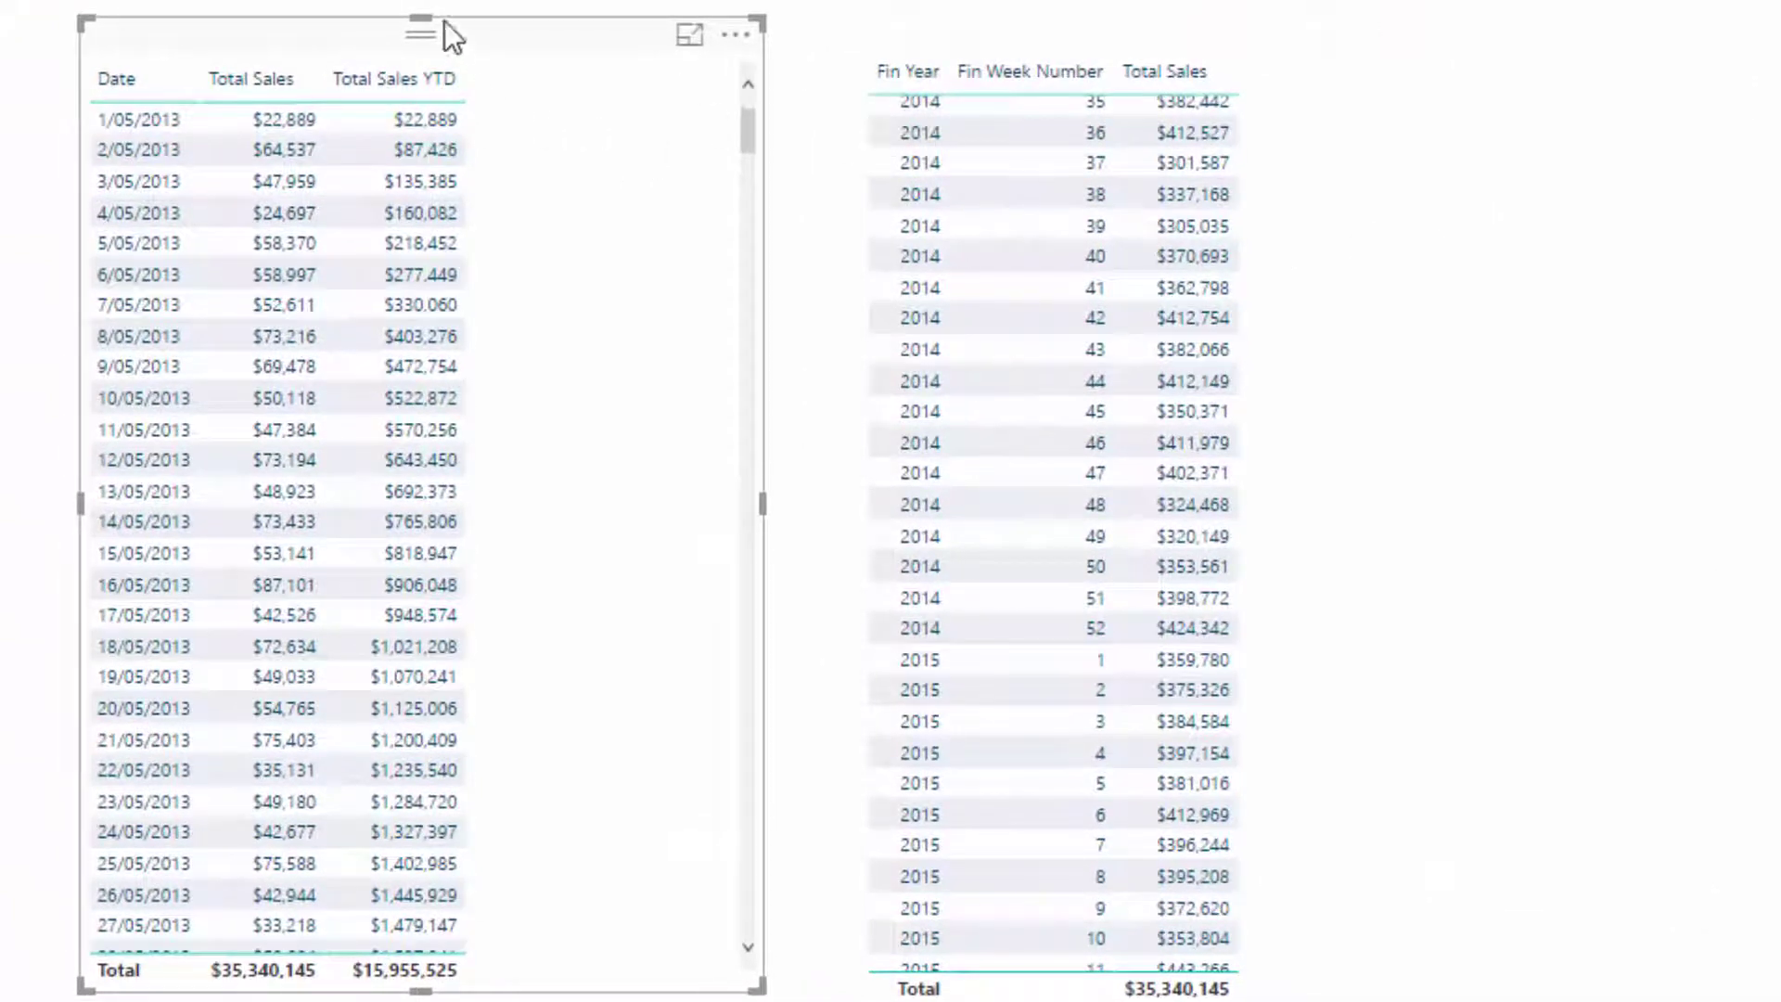
pyautogui.moveTo(425, 309)
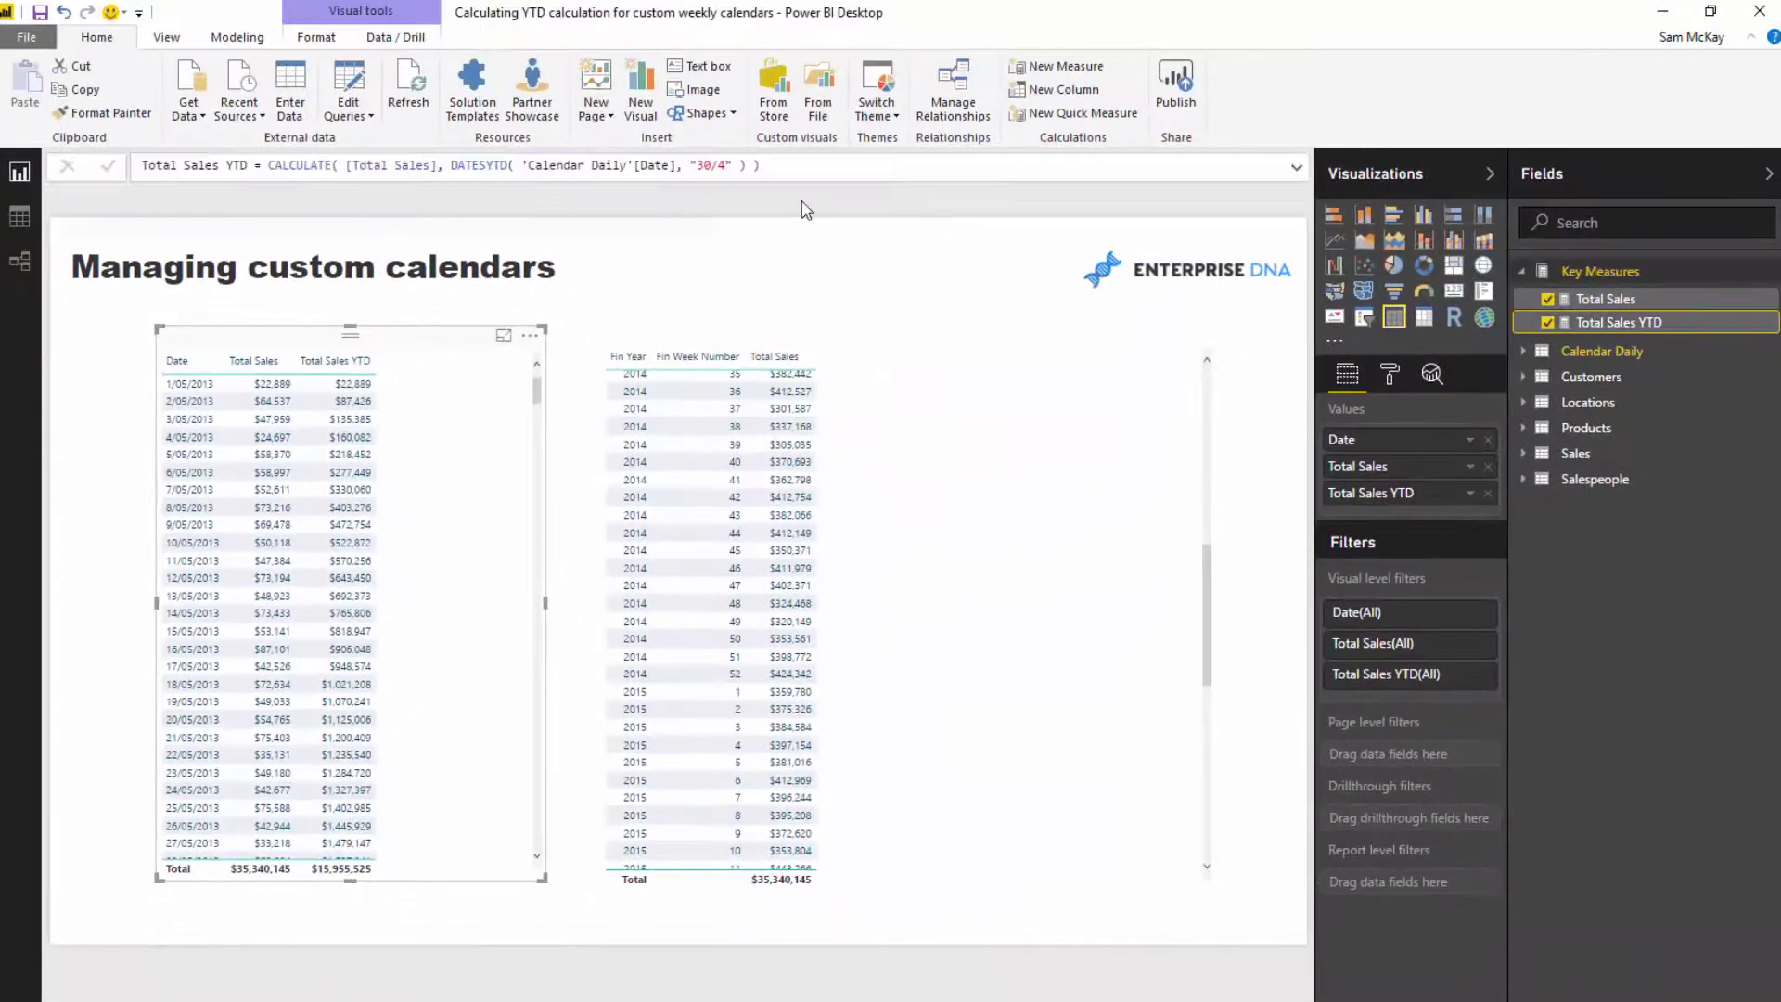
pyautogui.moveTo(759, 165); pyautogui.dragTo(139, 165)
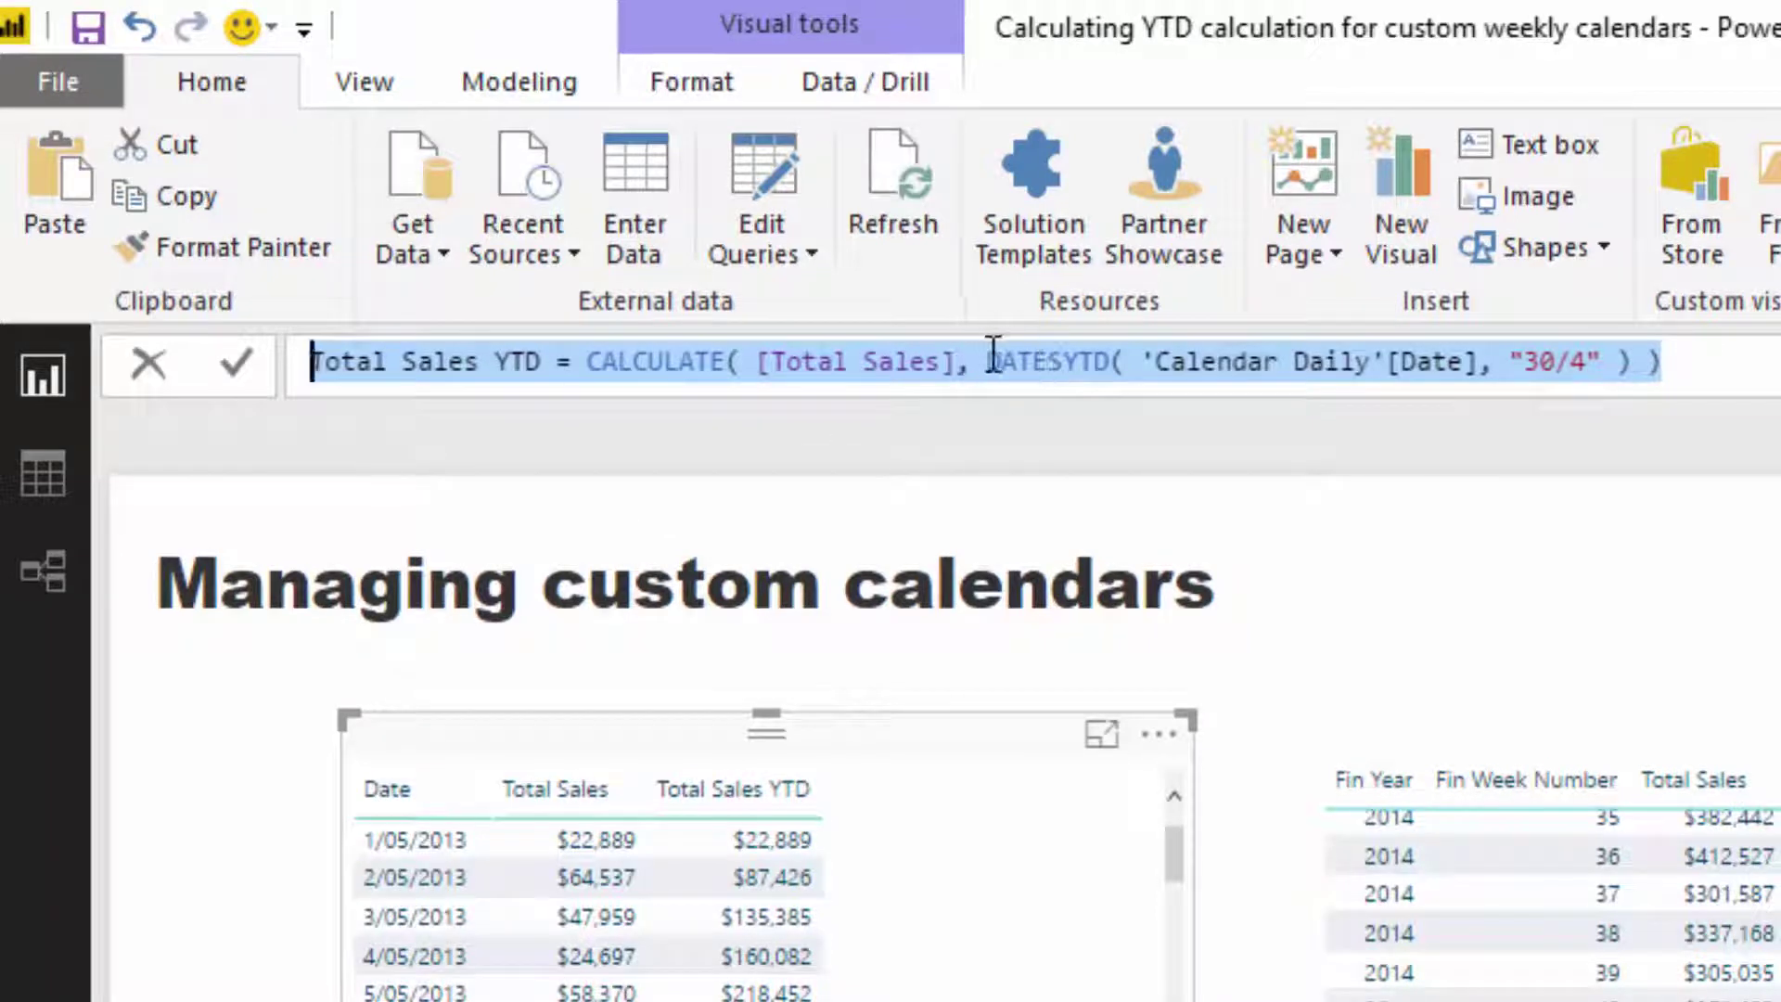
pyautogui.moveTo(989, 361); pyautogui.dragTo(1594, 362)
pyautogui.click(1295, 362)
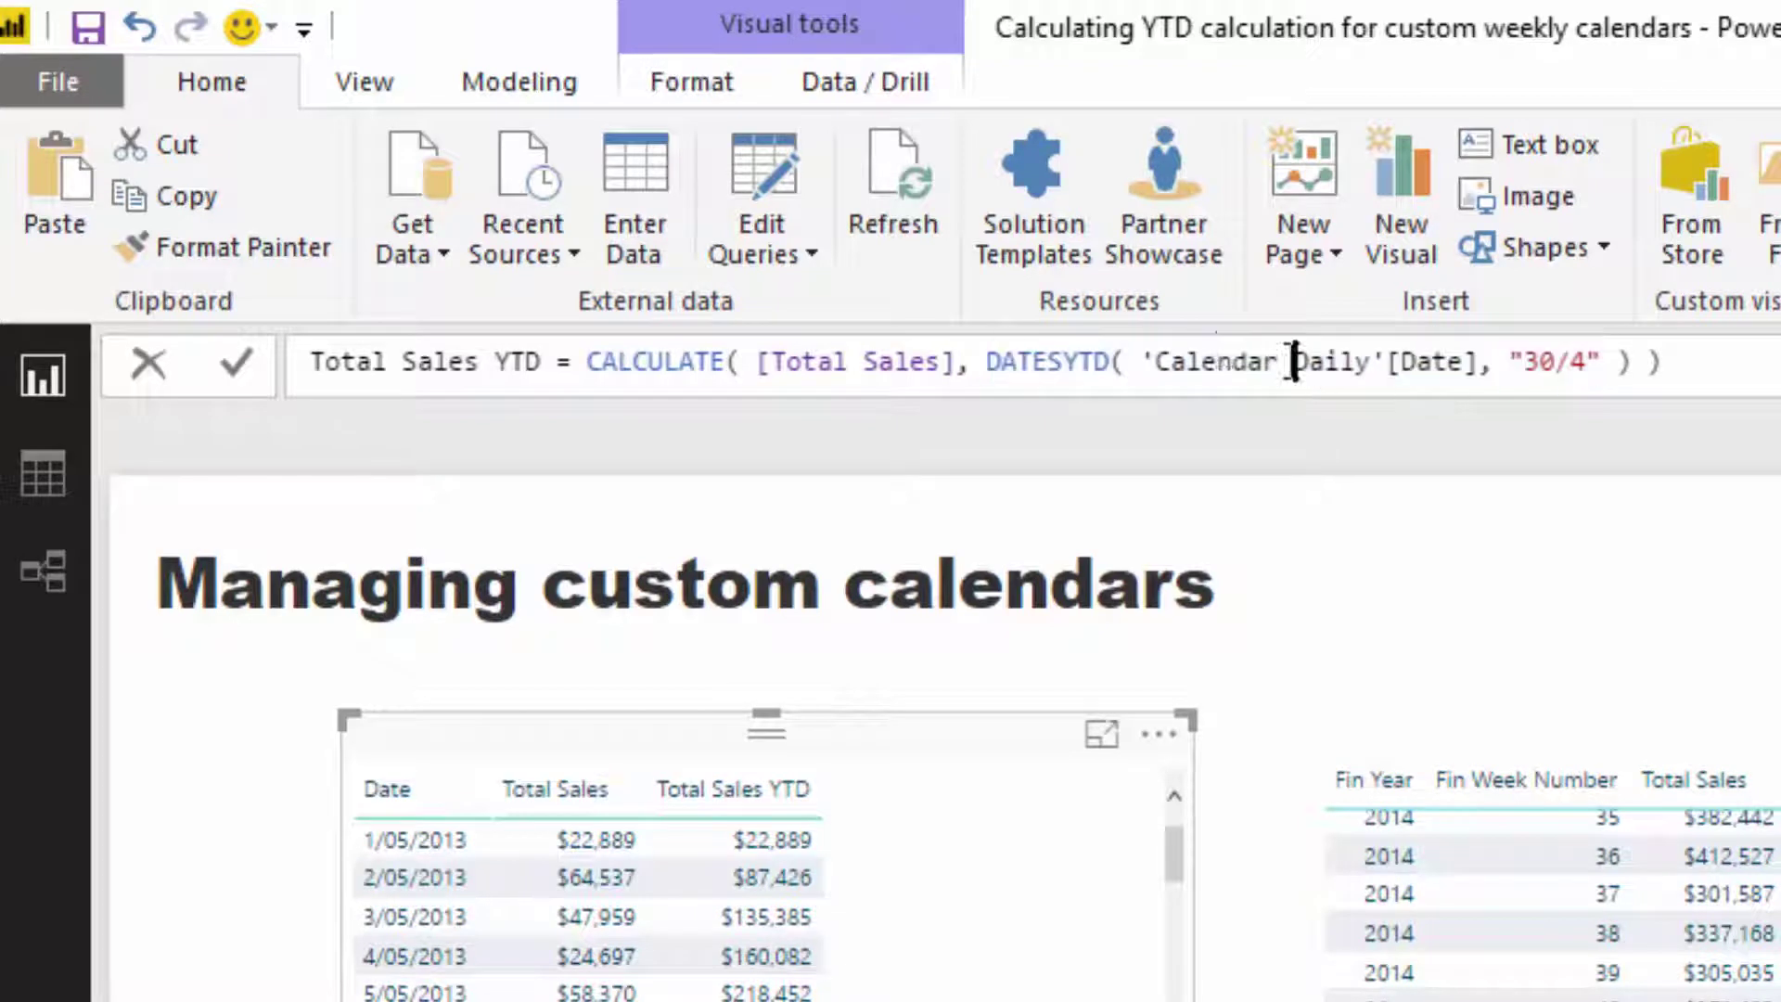
pyautogui.moveTo(1143, 362); pyautogui.dragTo(1486, 371)
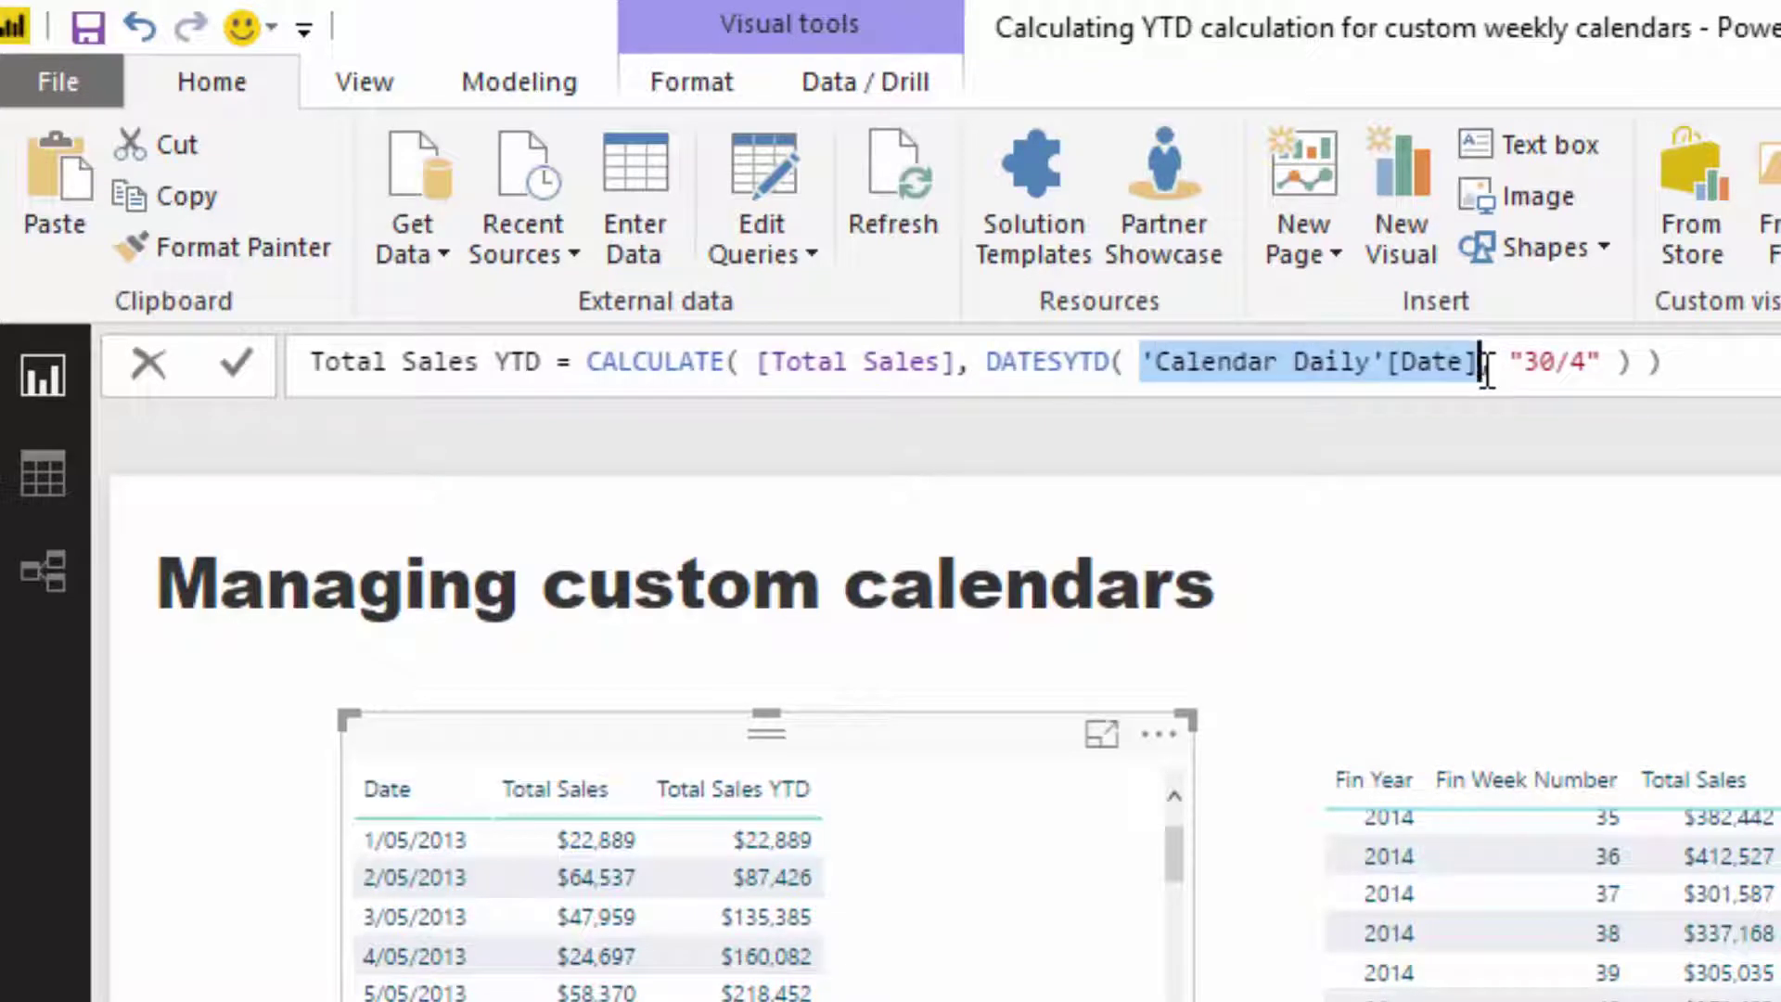
pyautogui.moveTo(1510, 362); pyautogui.dragTo(1607, 370)
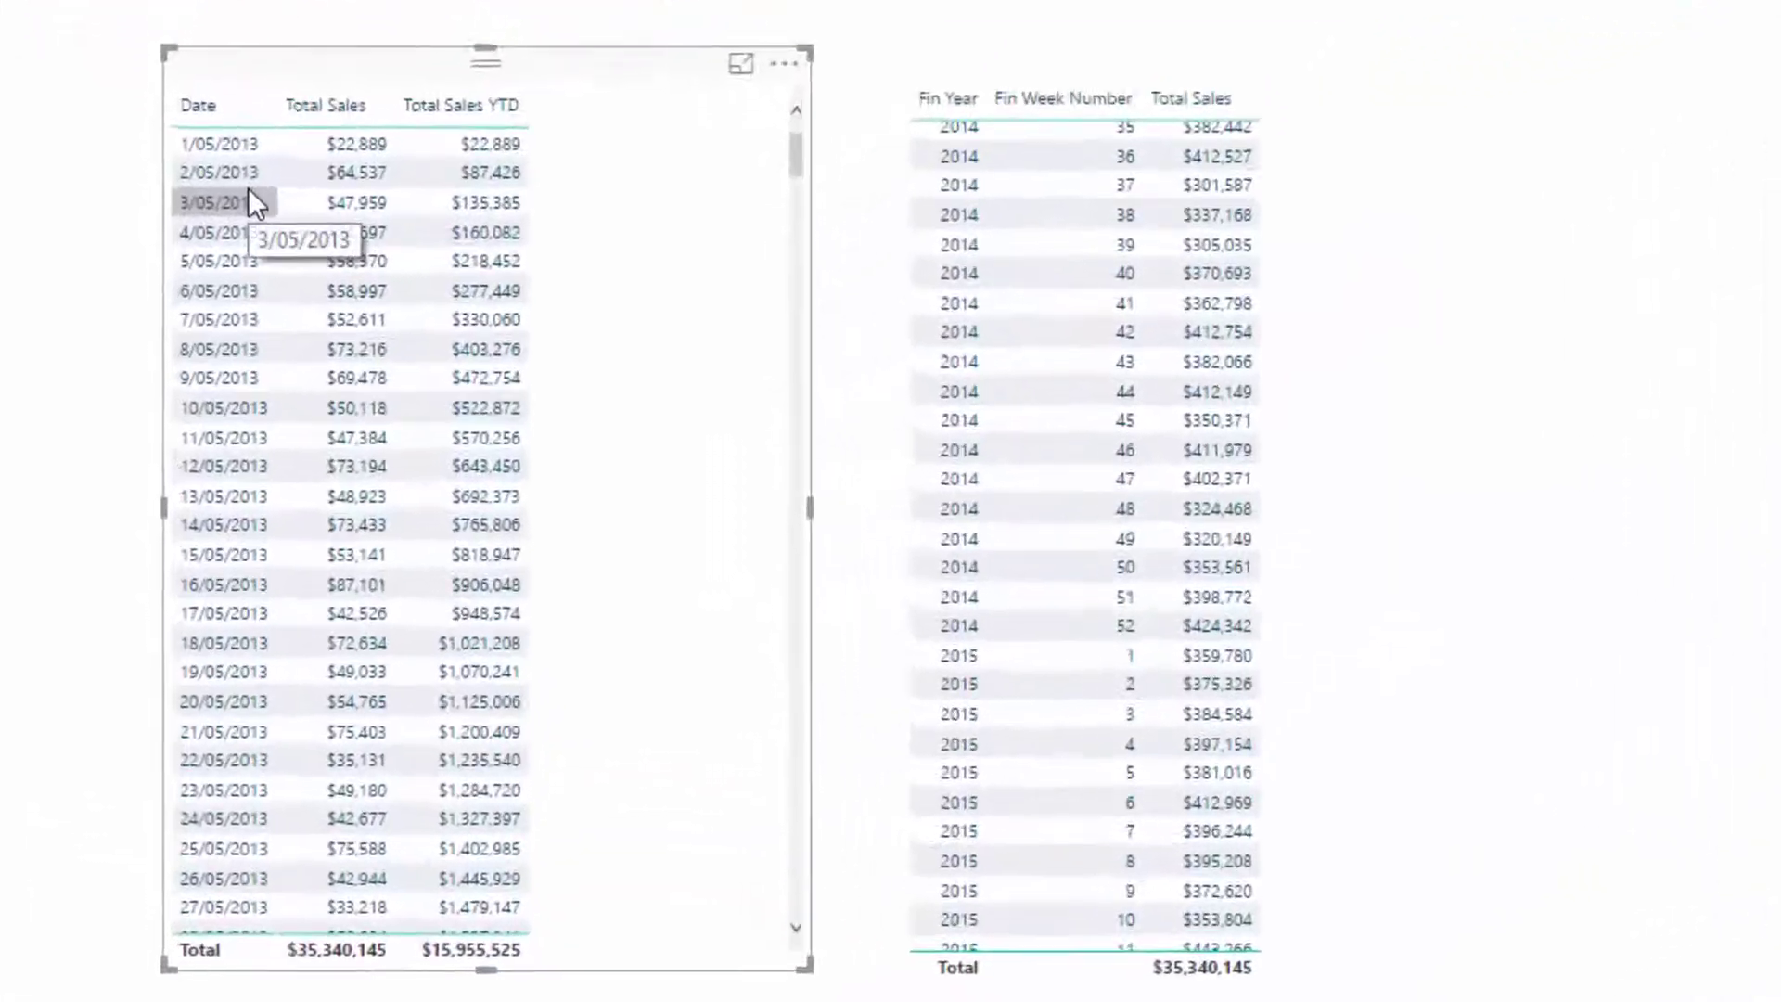
pyautogui.scroll(-6, 499, 163)
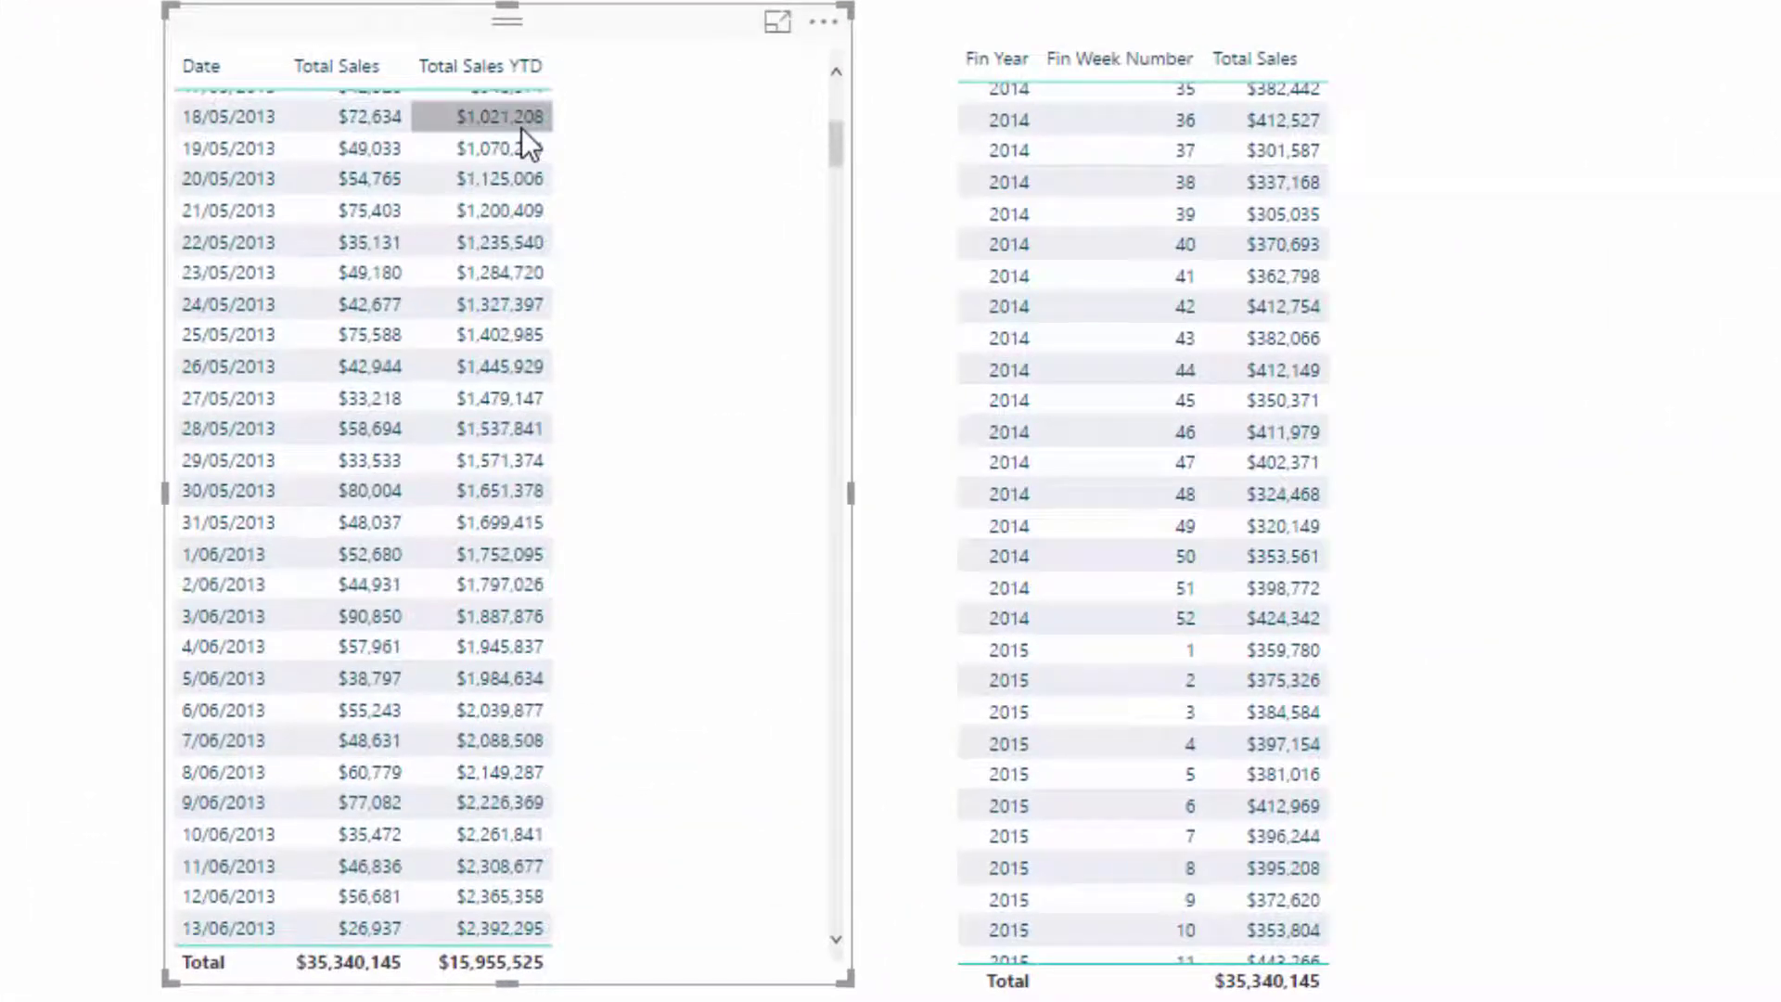
pyautogui.scroll(-11, 506, 308)
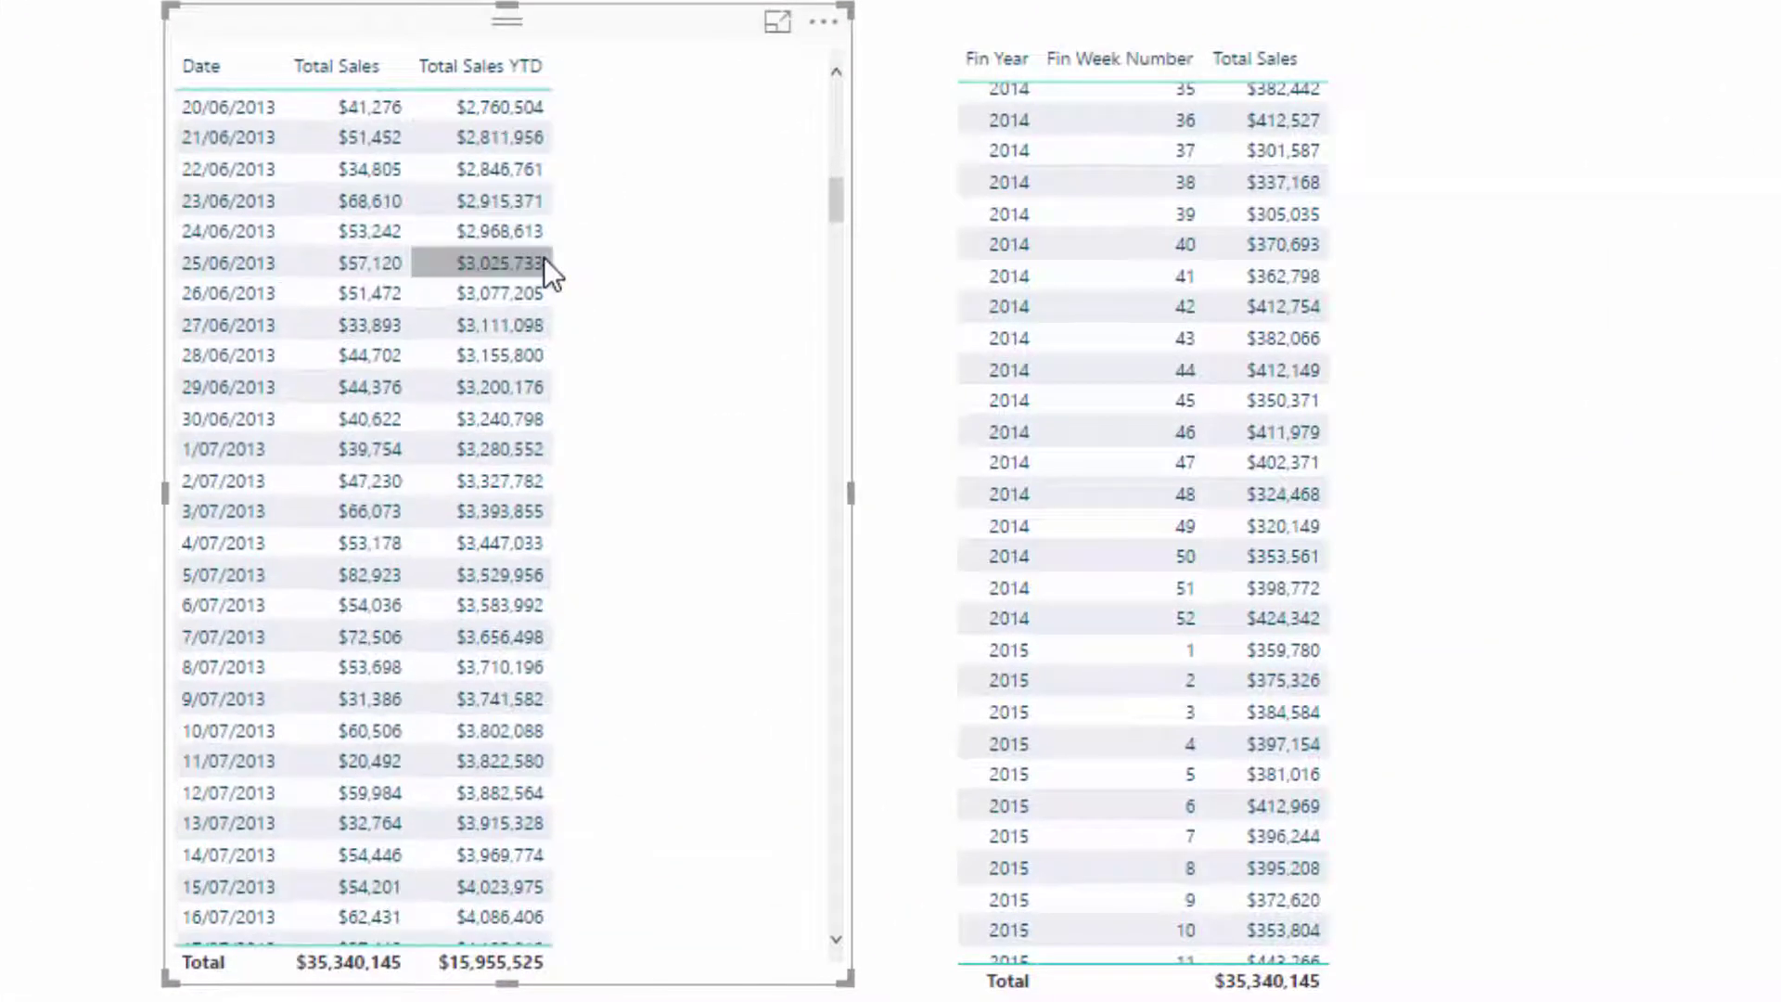
pyautogui.scroll(-20, 544, 258)
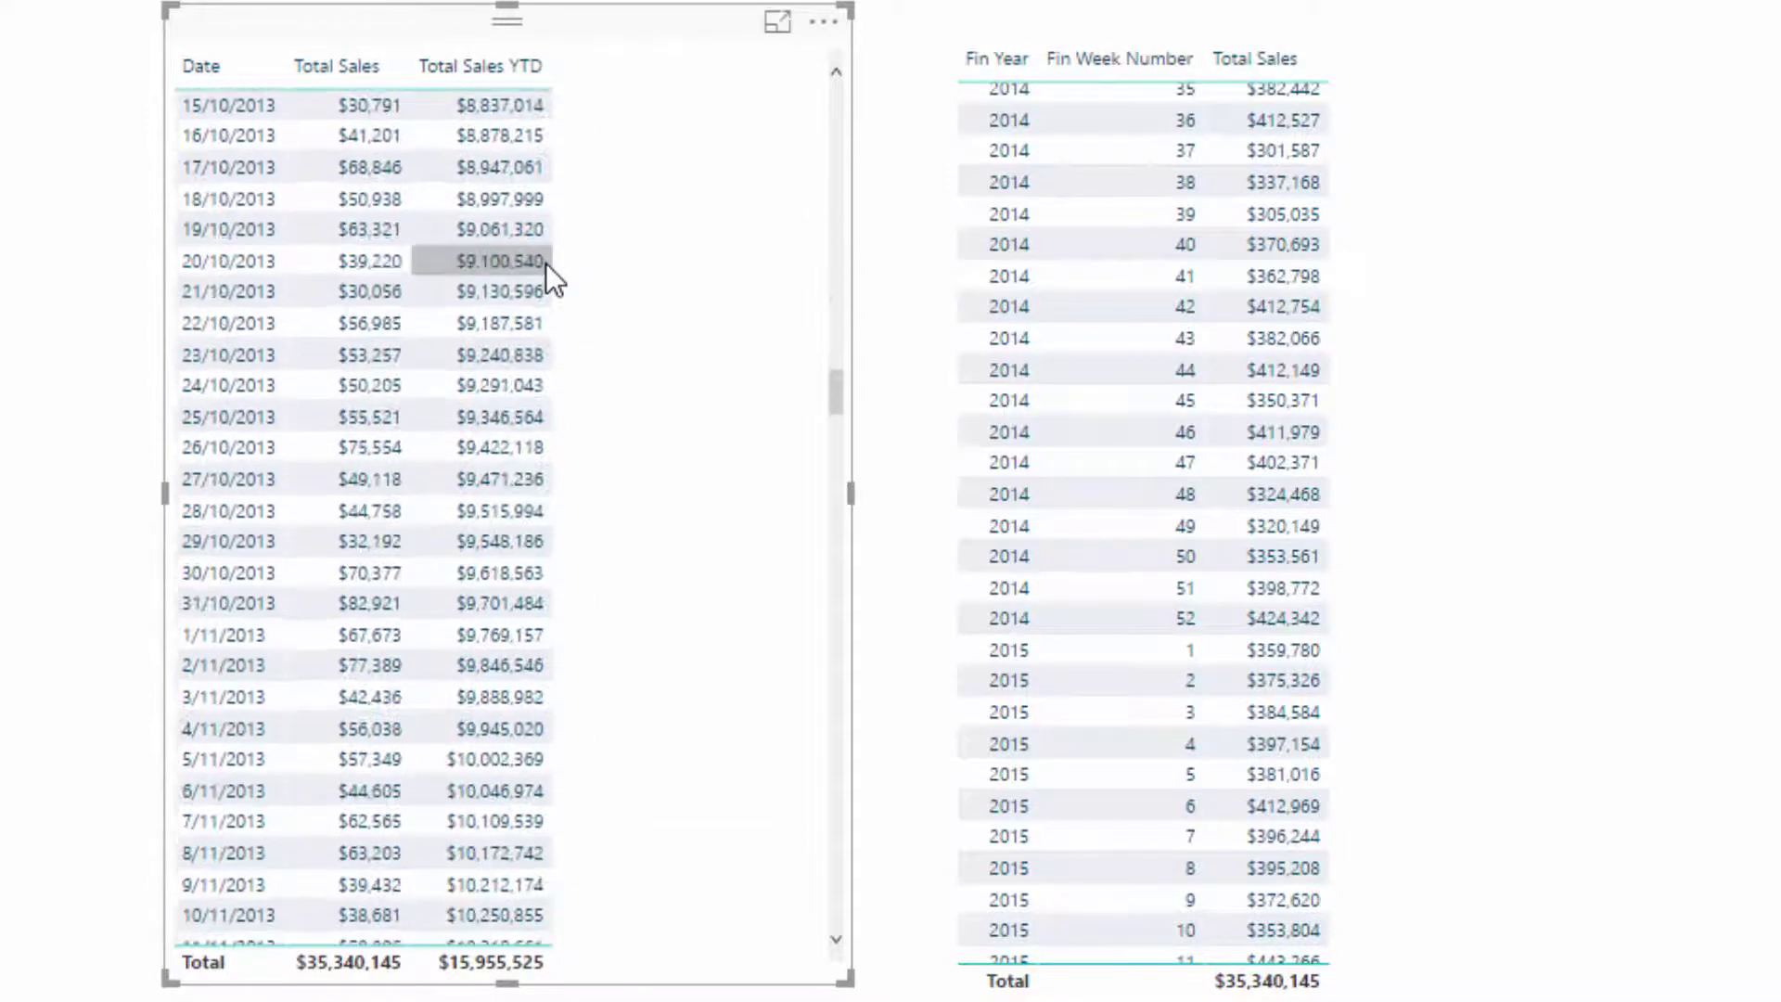
pyautogui.scroll(-20, 546, 264)
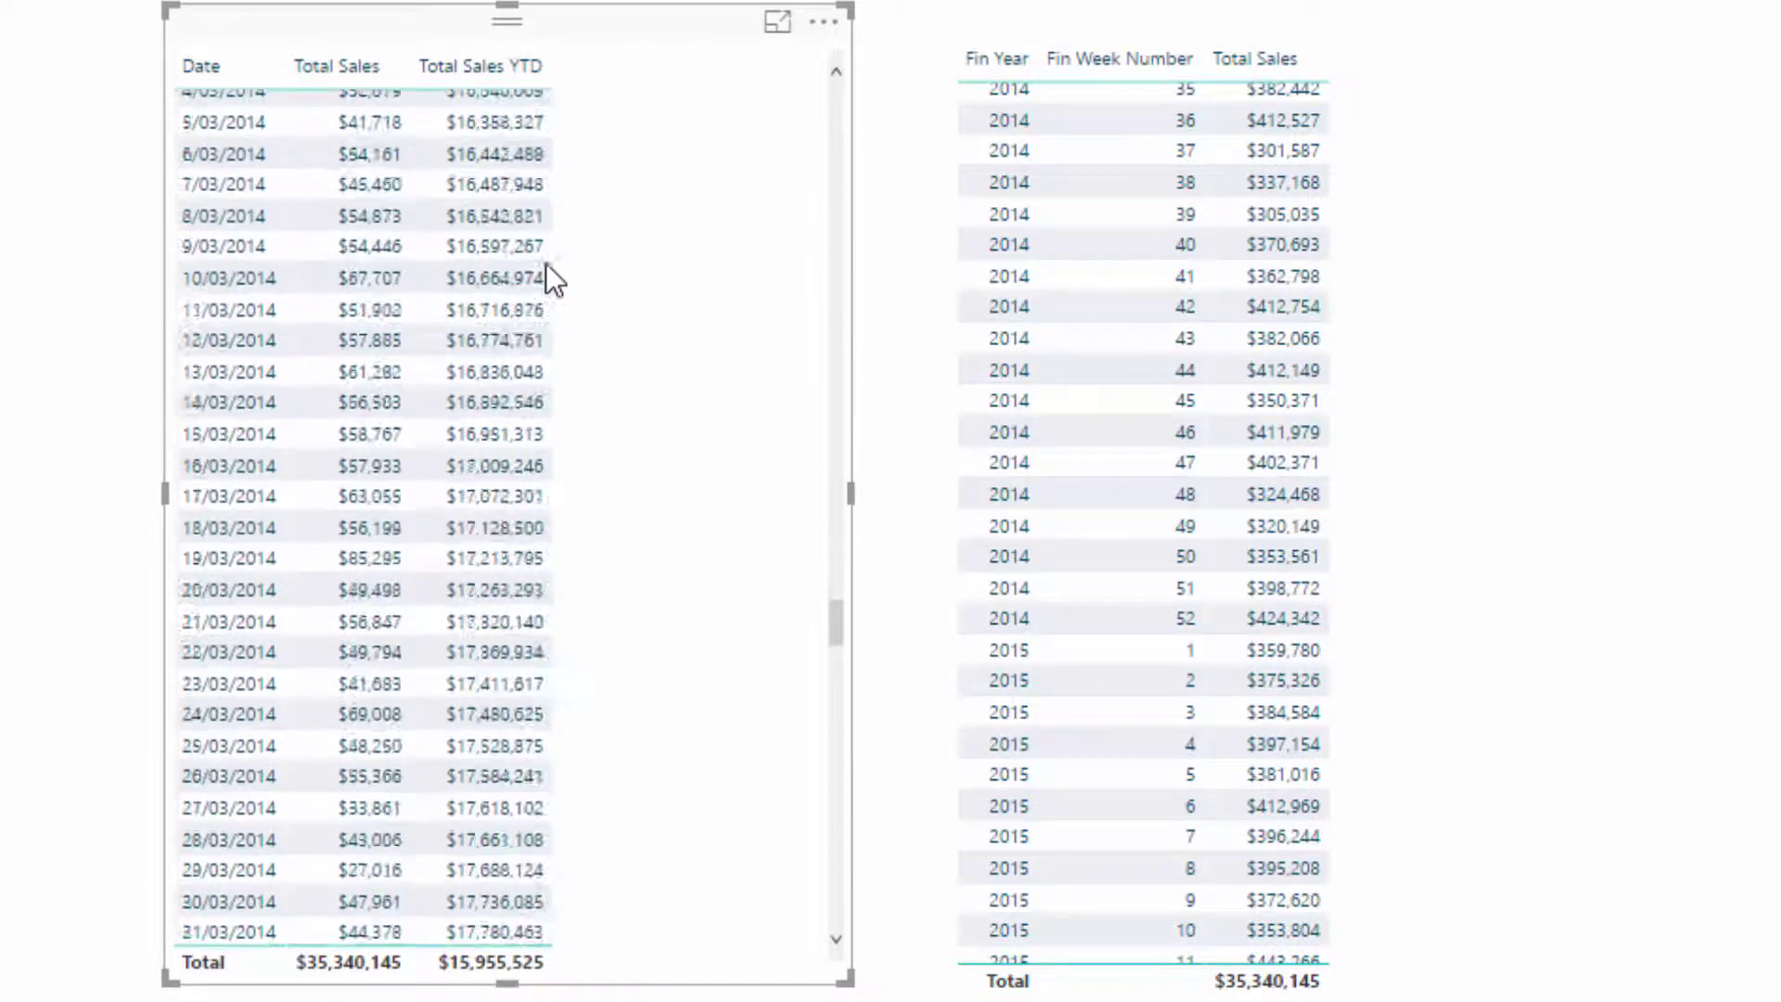
pyautogui.scroll(-18, 546, 263)
pyautogui.scroll(5, 631, 409)
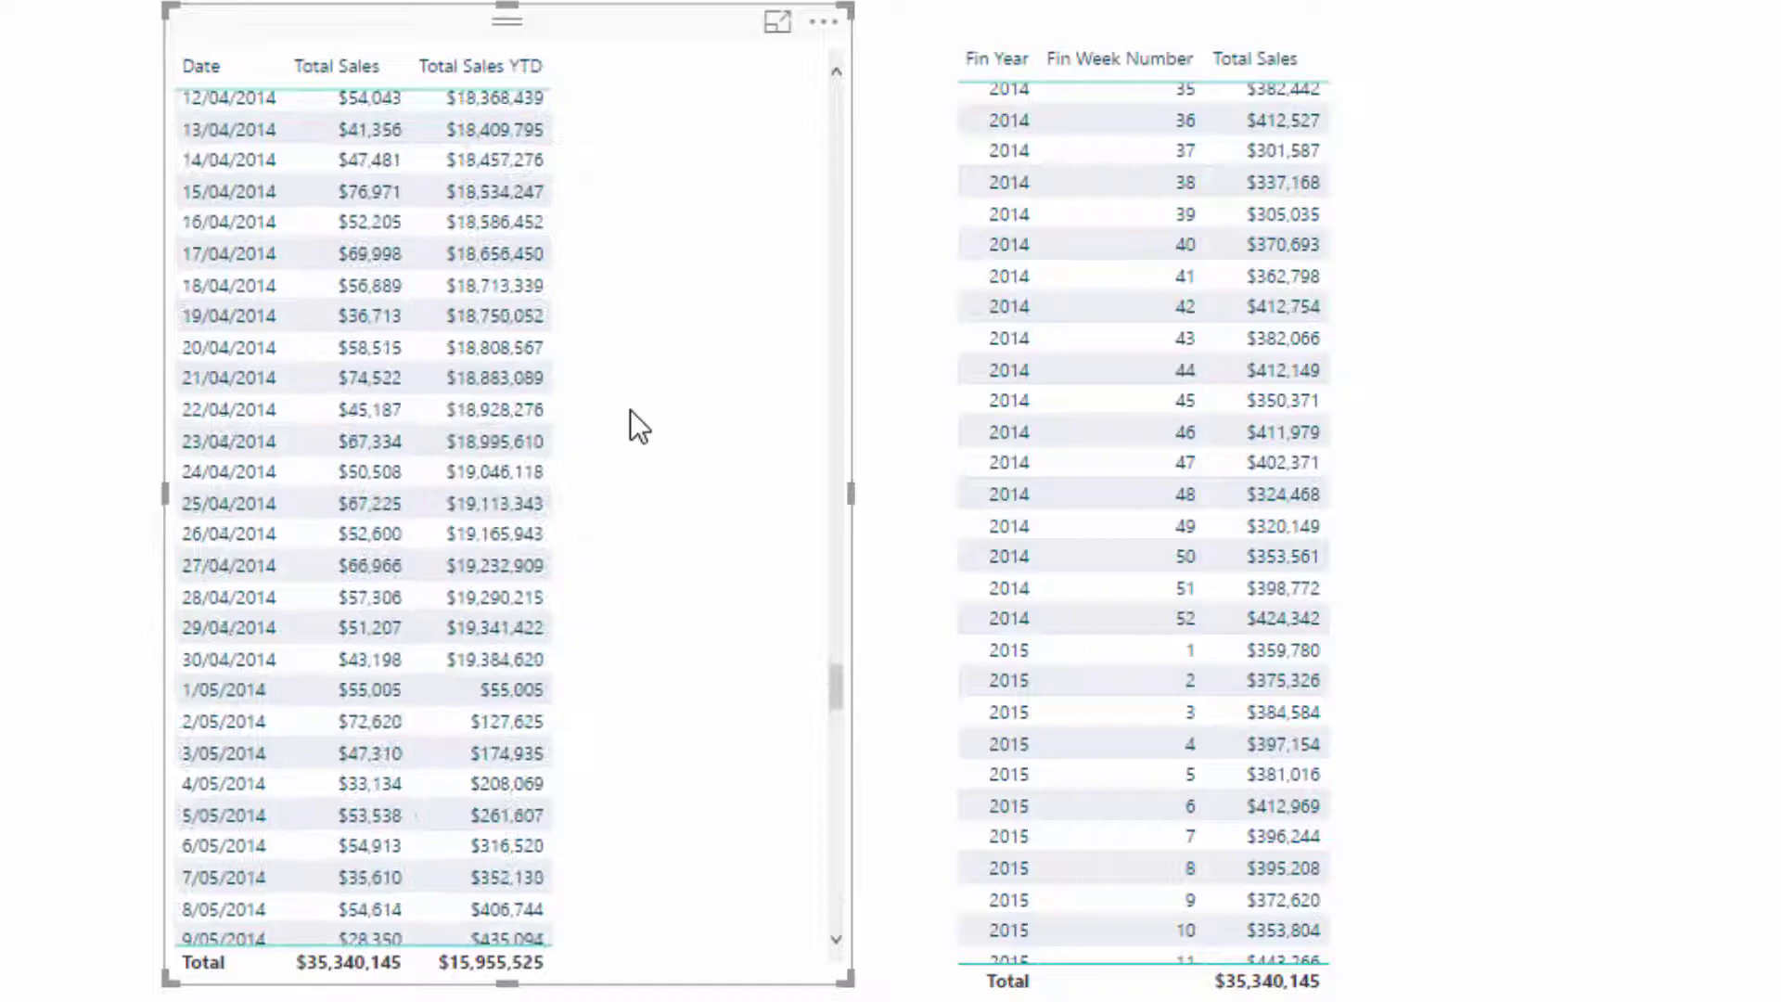
pyautogui.scroll(1, 631, 409)
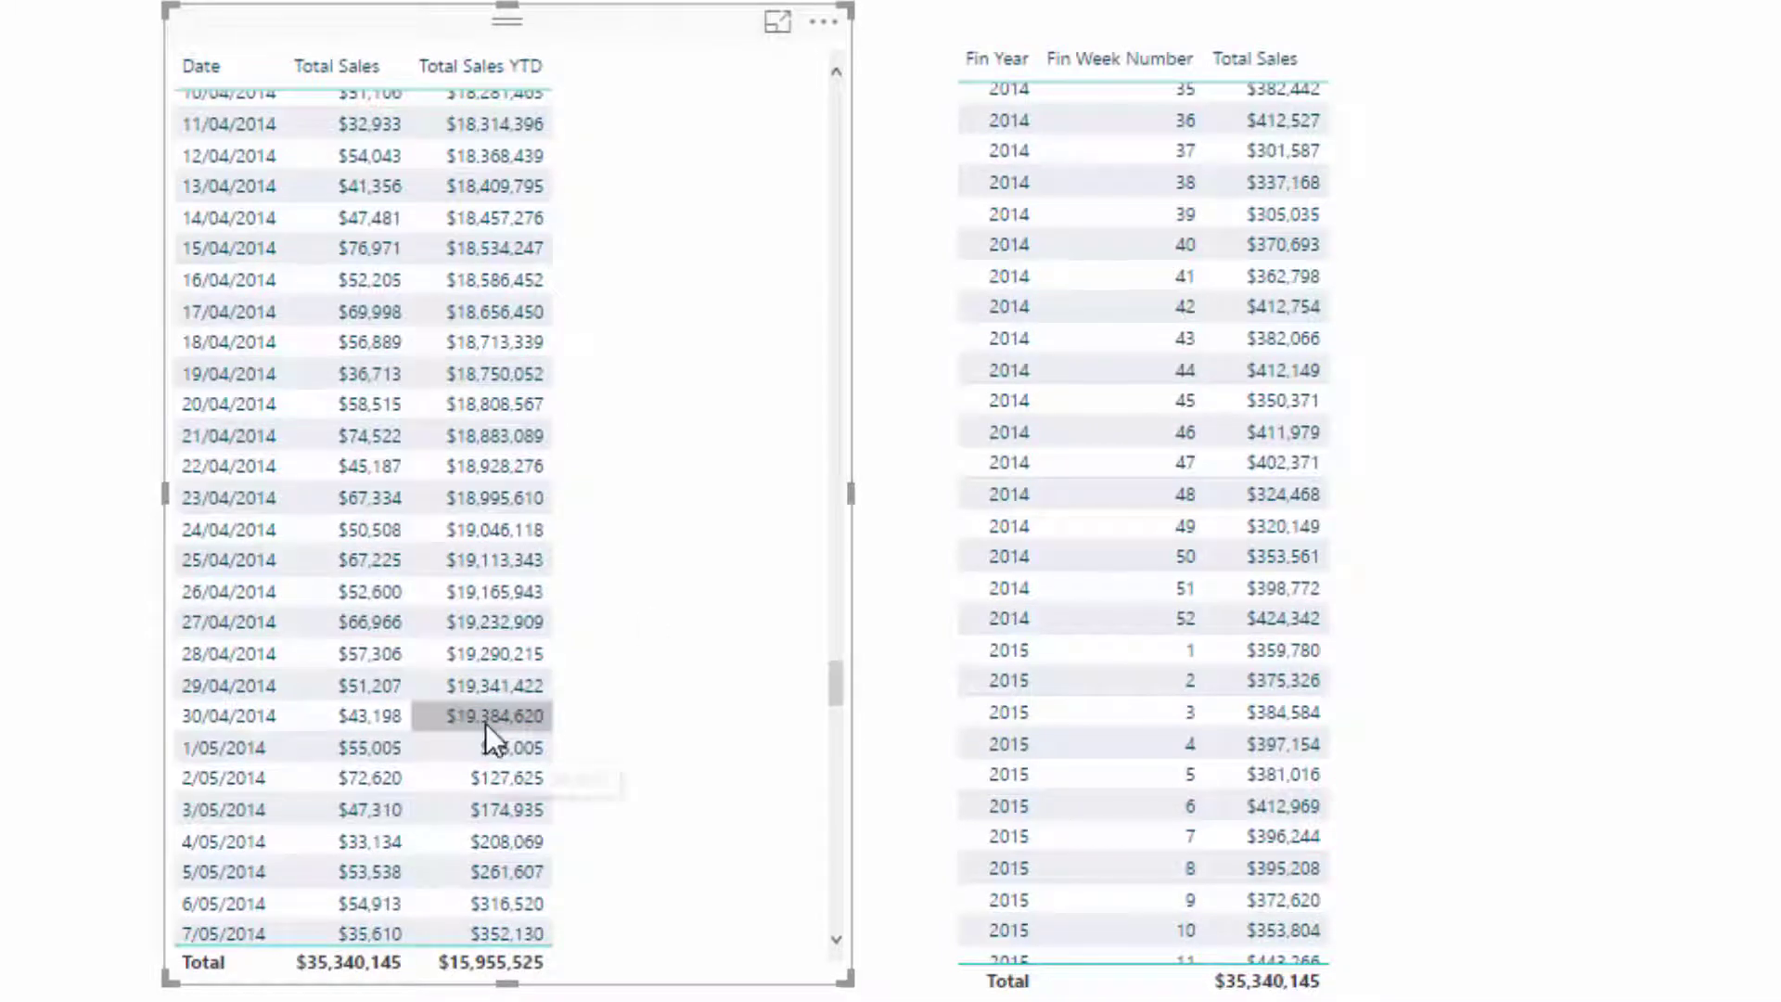
pyautogui.moveTo(486, 722)
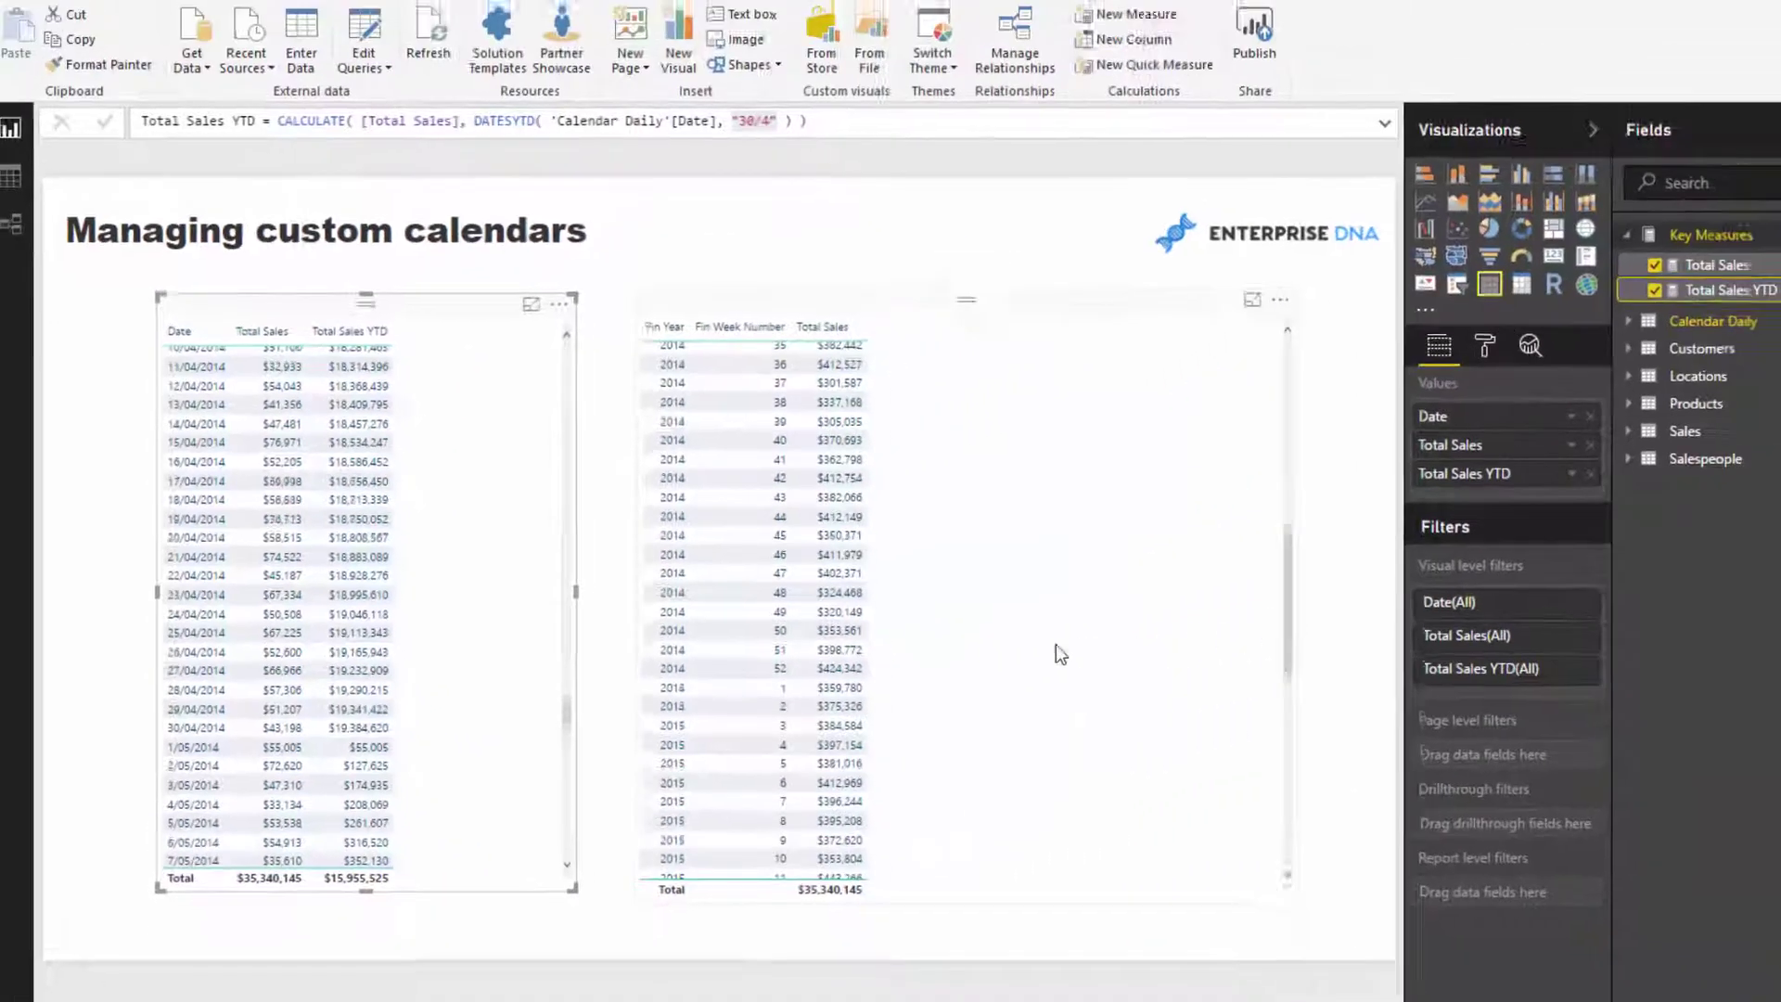
pyautogui.click(1646, 596)
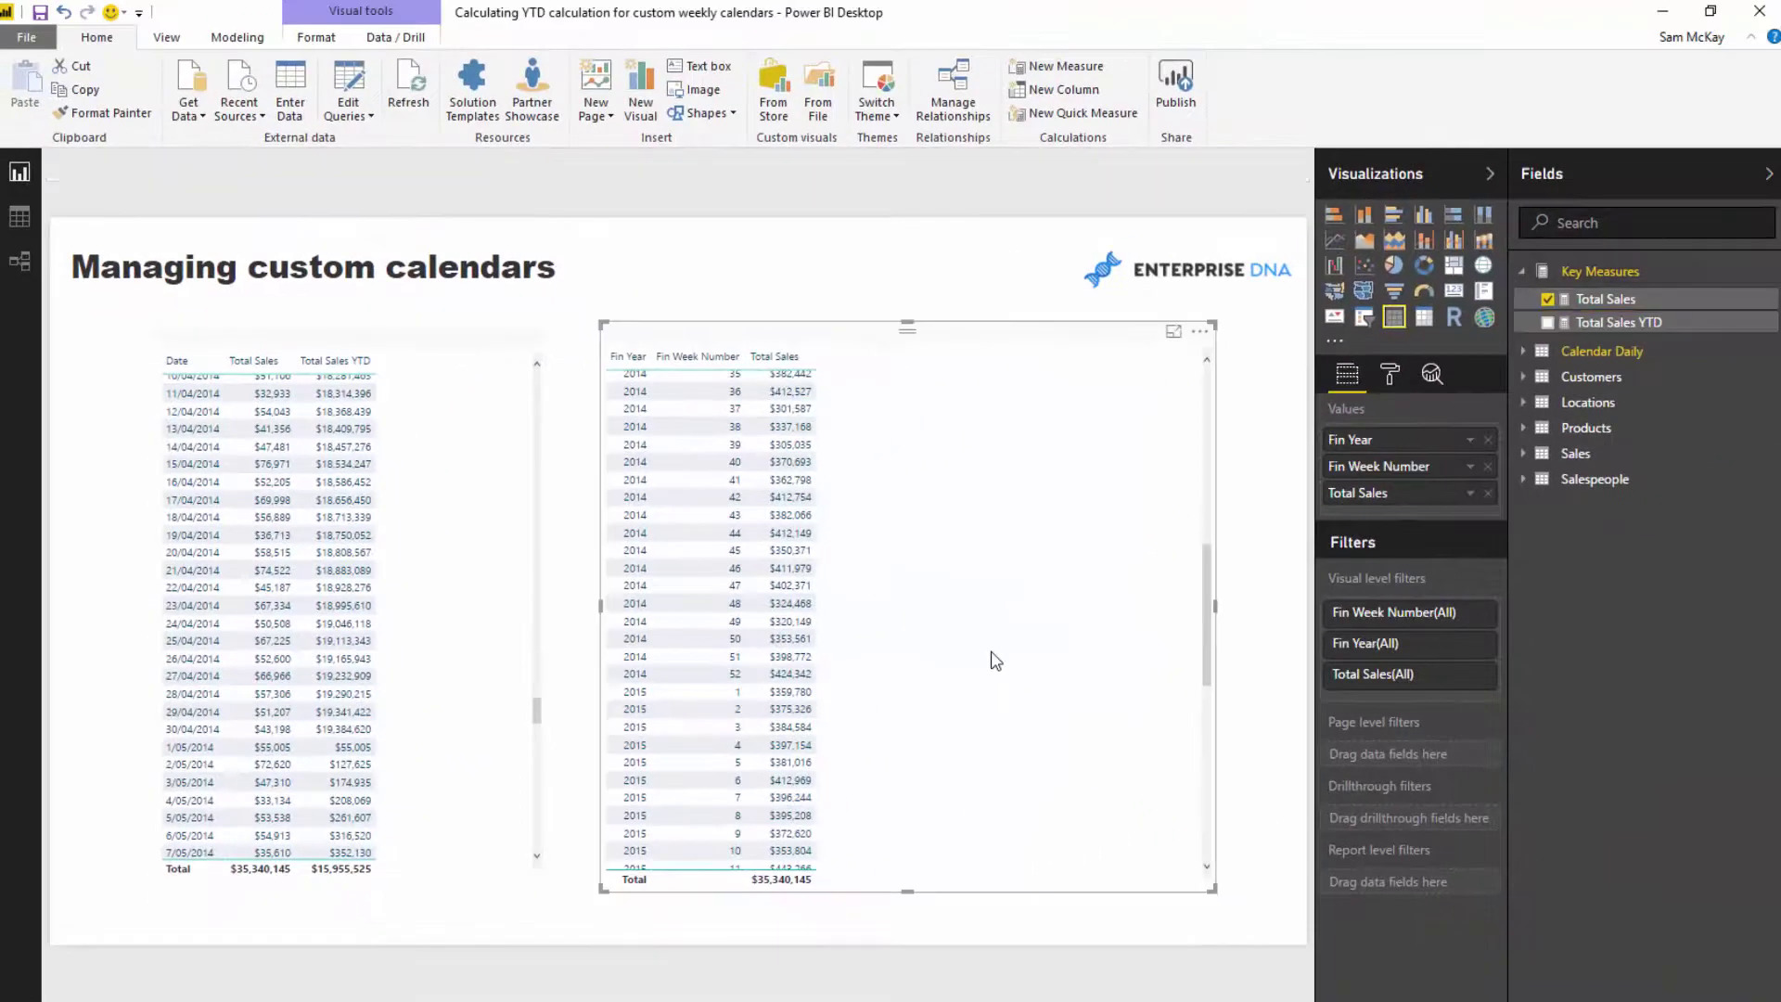
pyautogui.scroll(10, 994, 661)
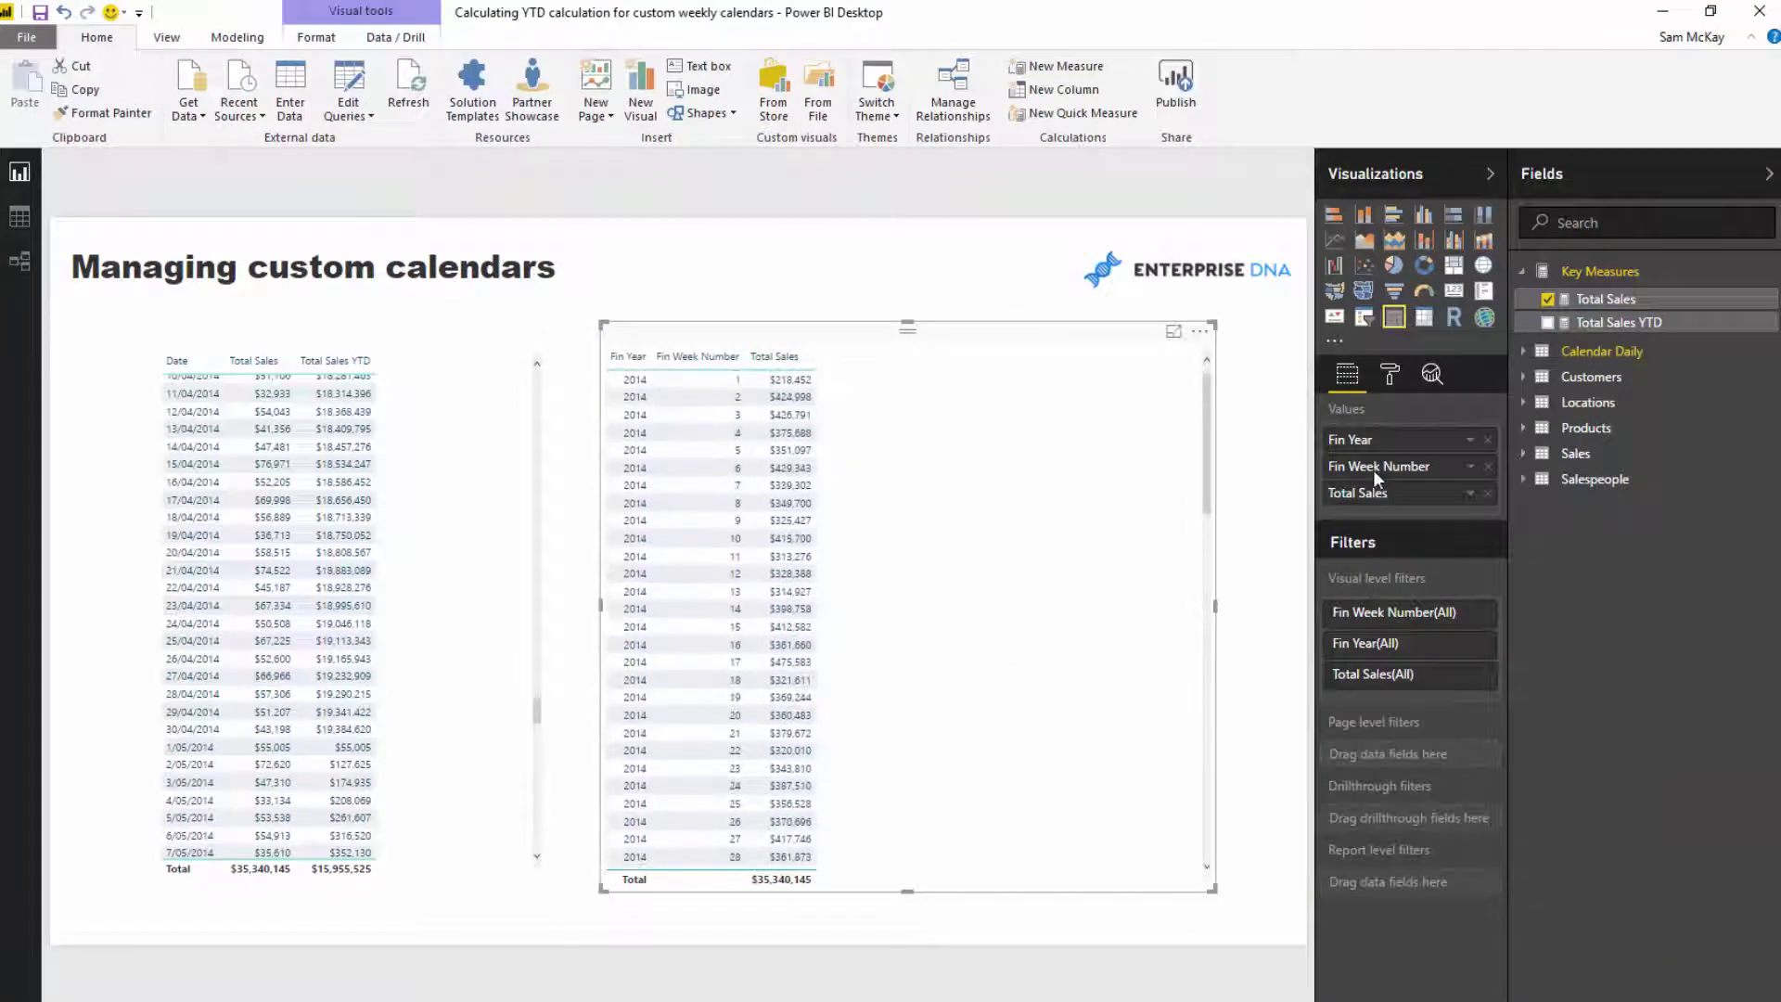
pyautogui.moveTo(1619, 322); pyautogui.dragTo(958, 553)
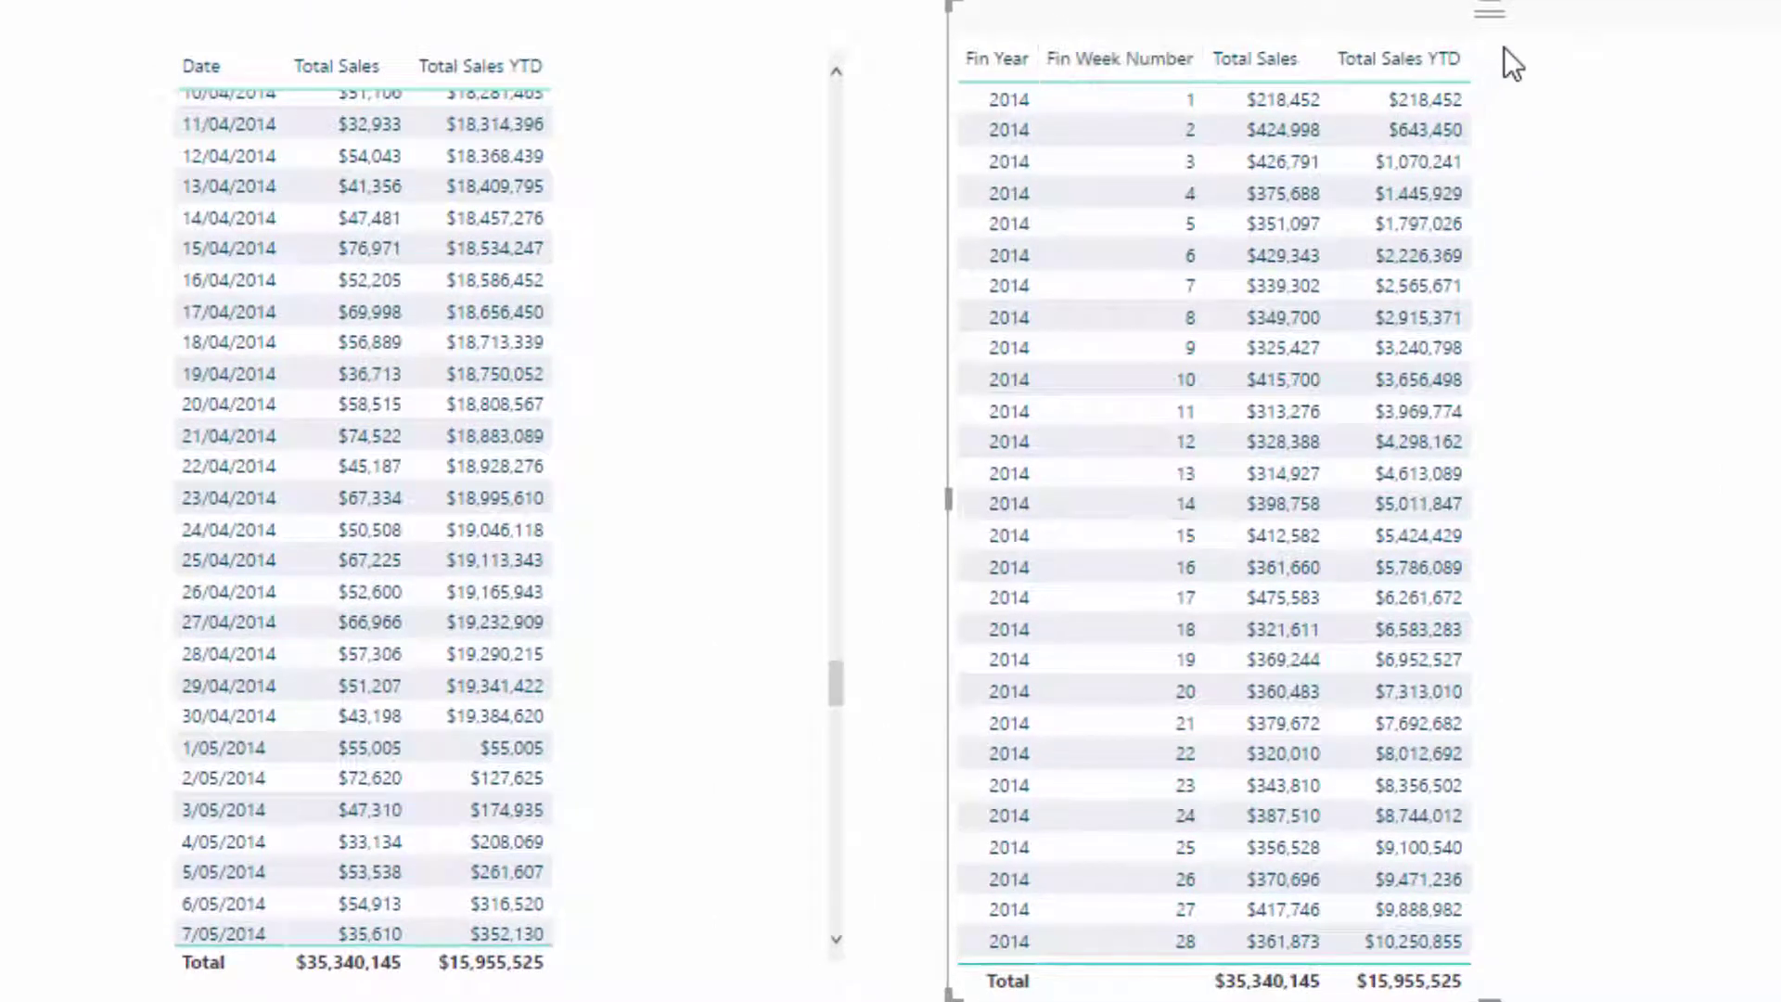
pyautogui.scroll(3, 351, 388)
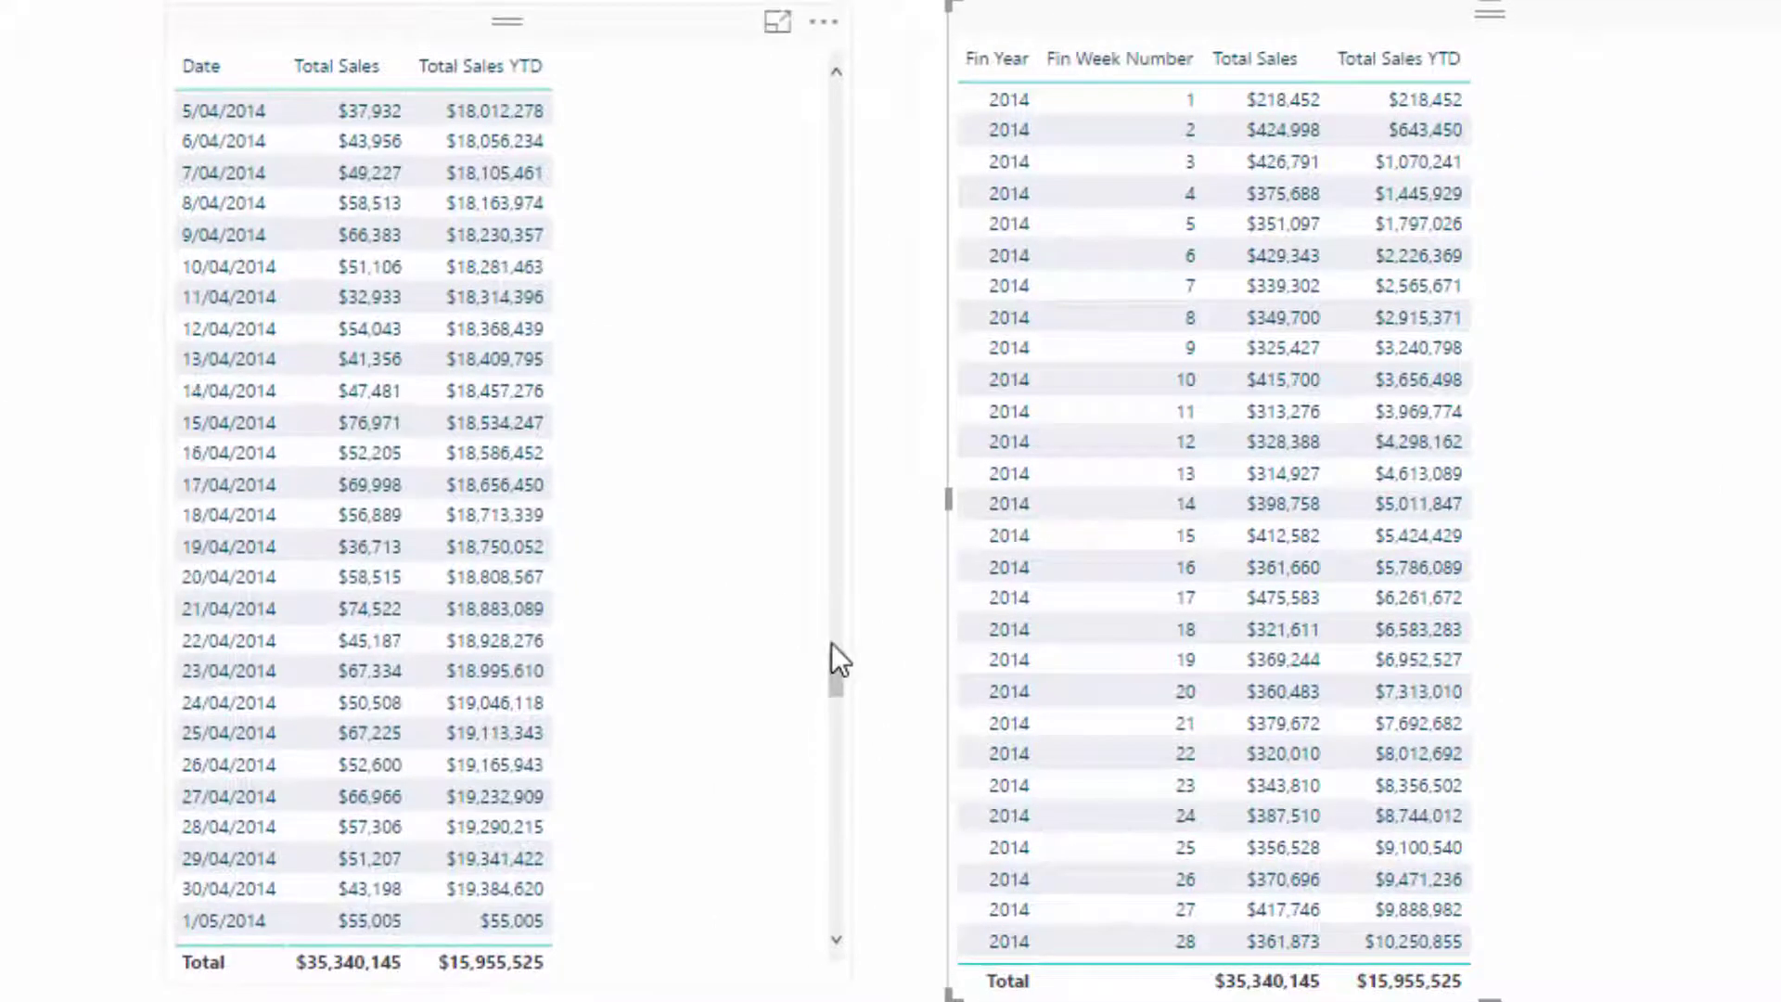
pyautogui.moveTo(831, 650); pyautogui.dragTo(827, 104)
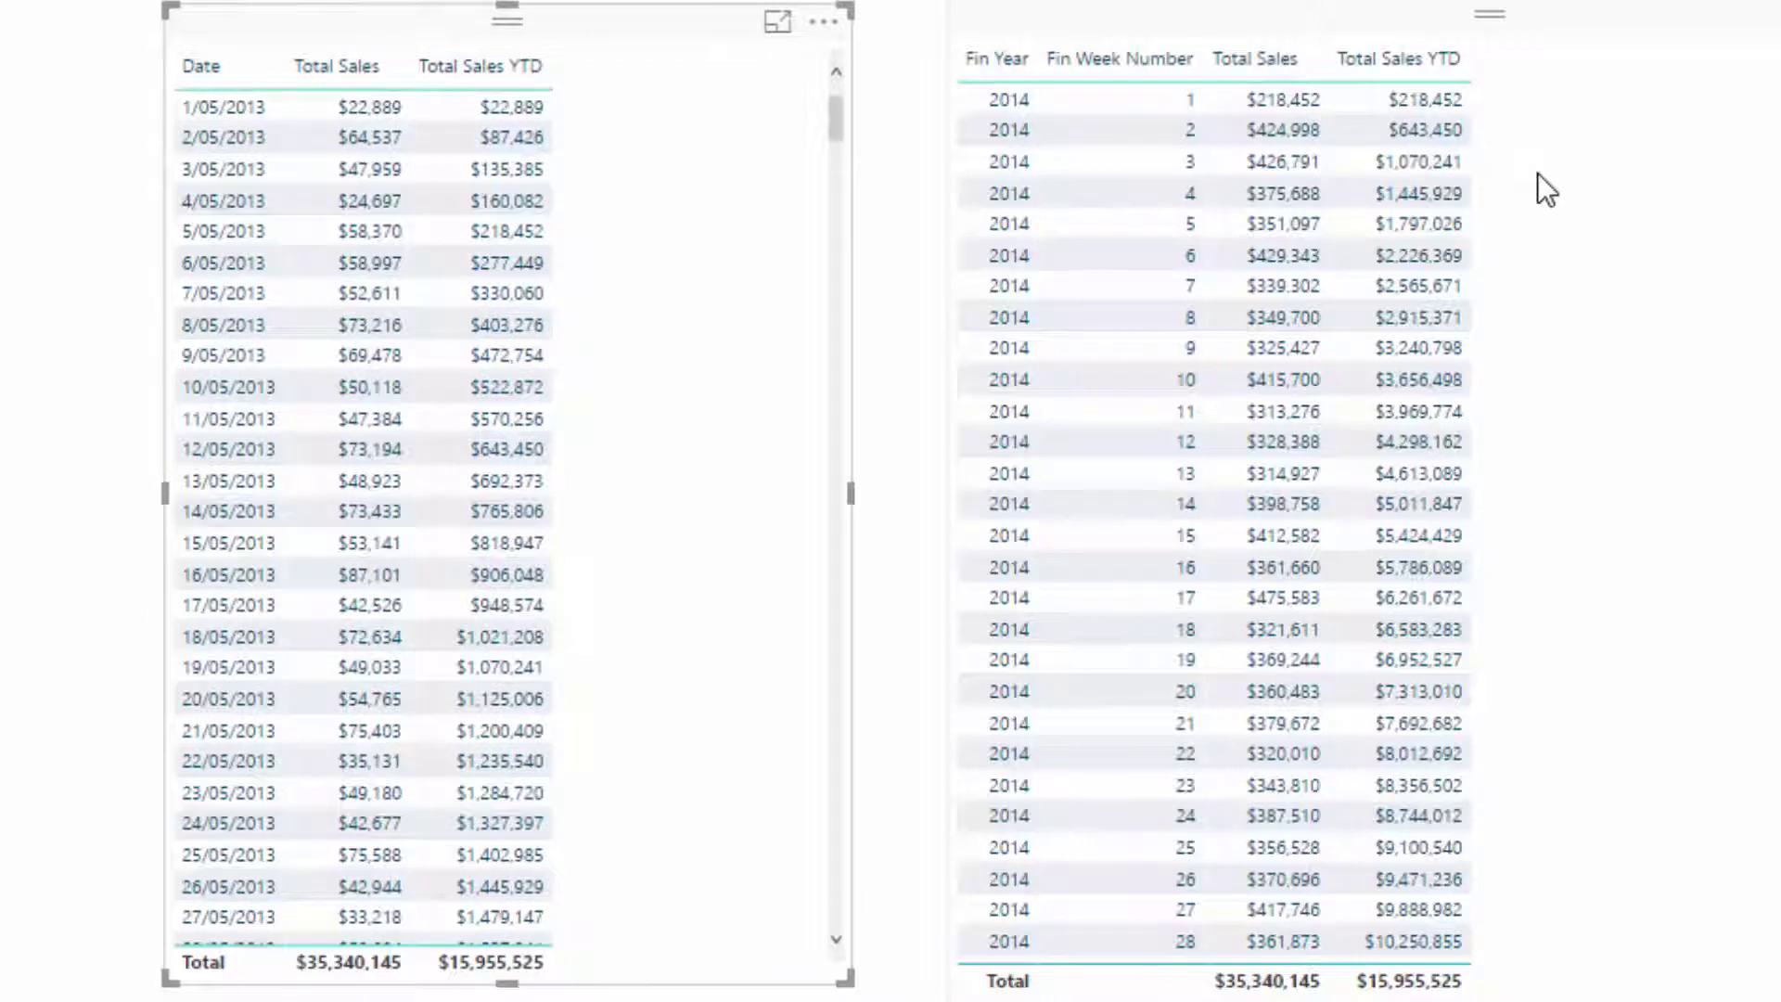
pyautogui.scroll(-12, 1538, 172)
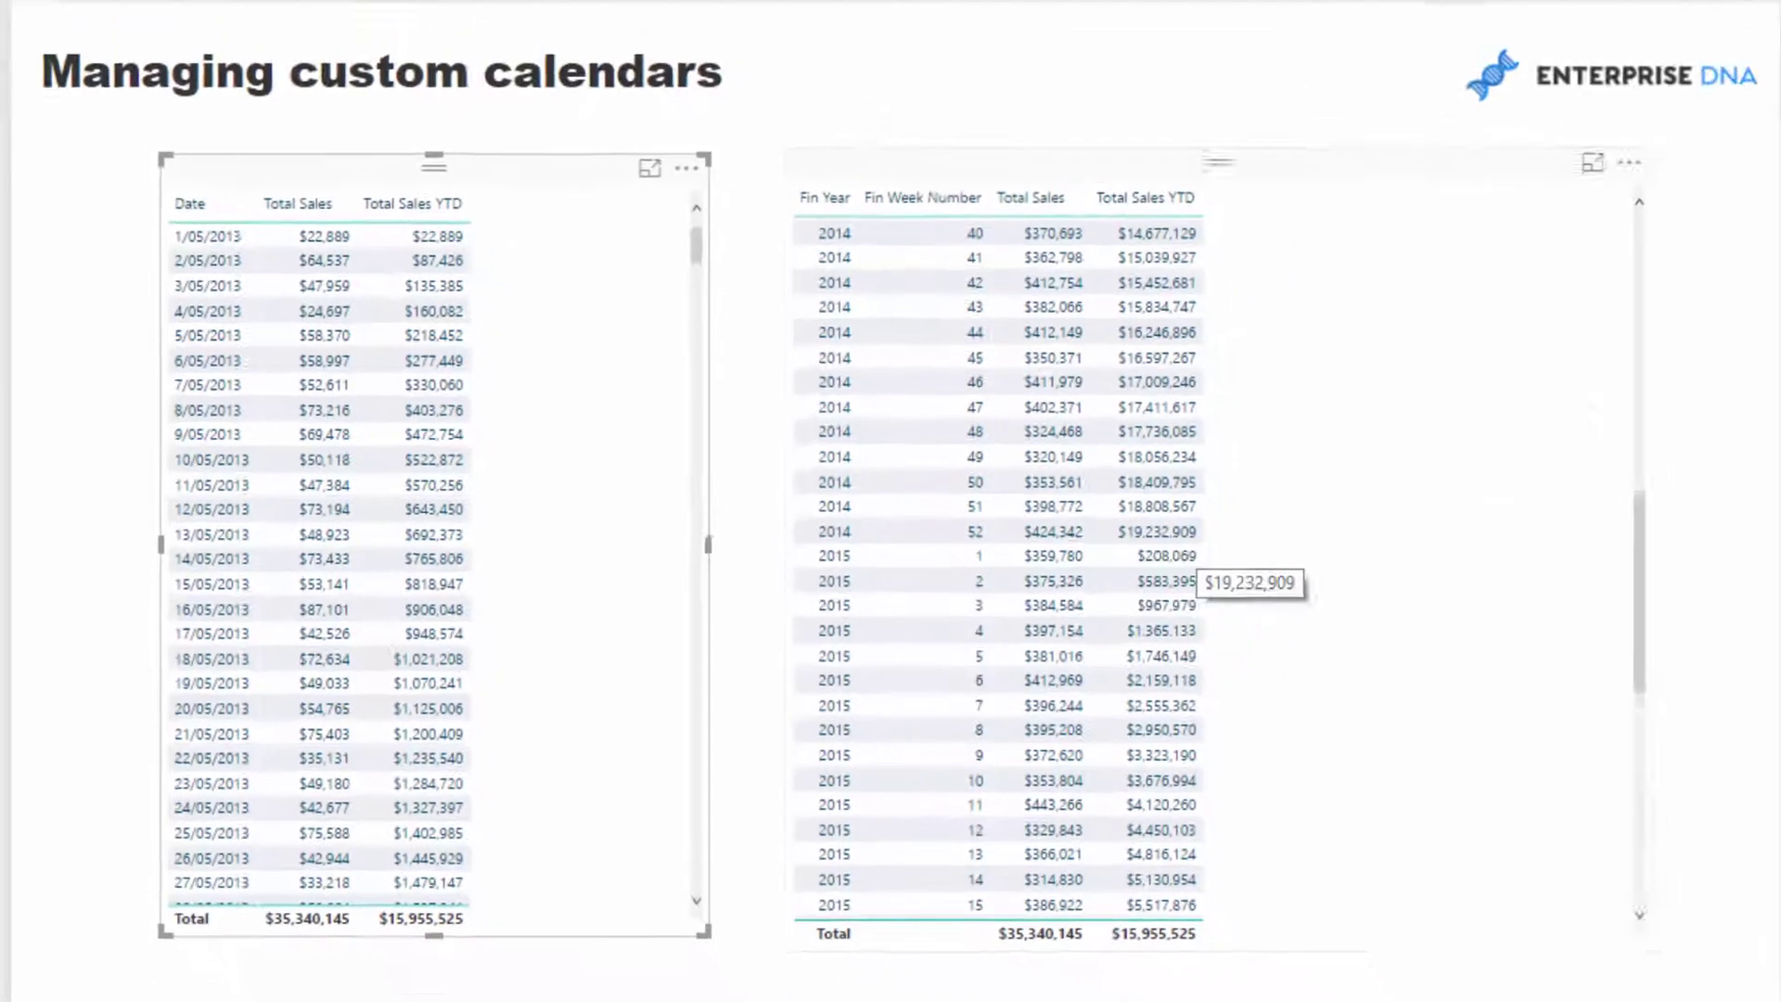
# - Create a new measure on the weekly sales table named 'Total Sales YTD - Custom'
pyautogui.click(1598, 324)
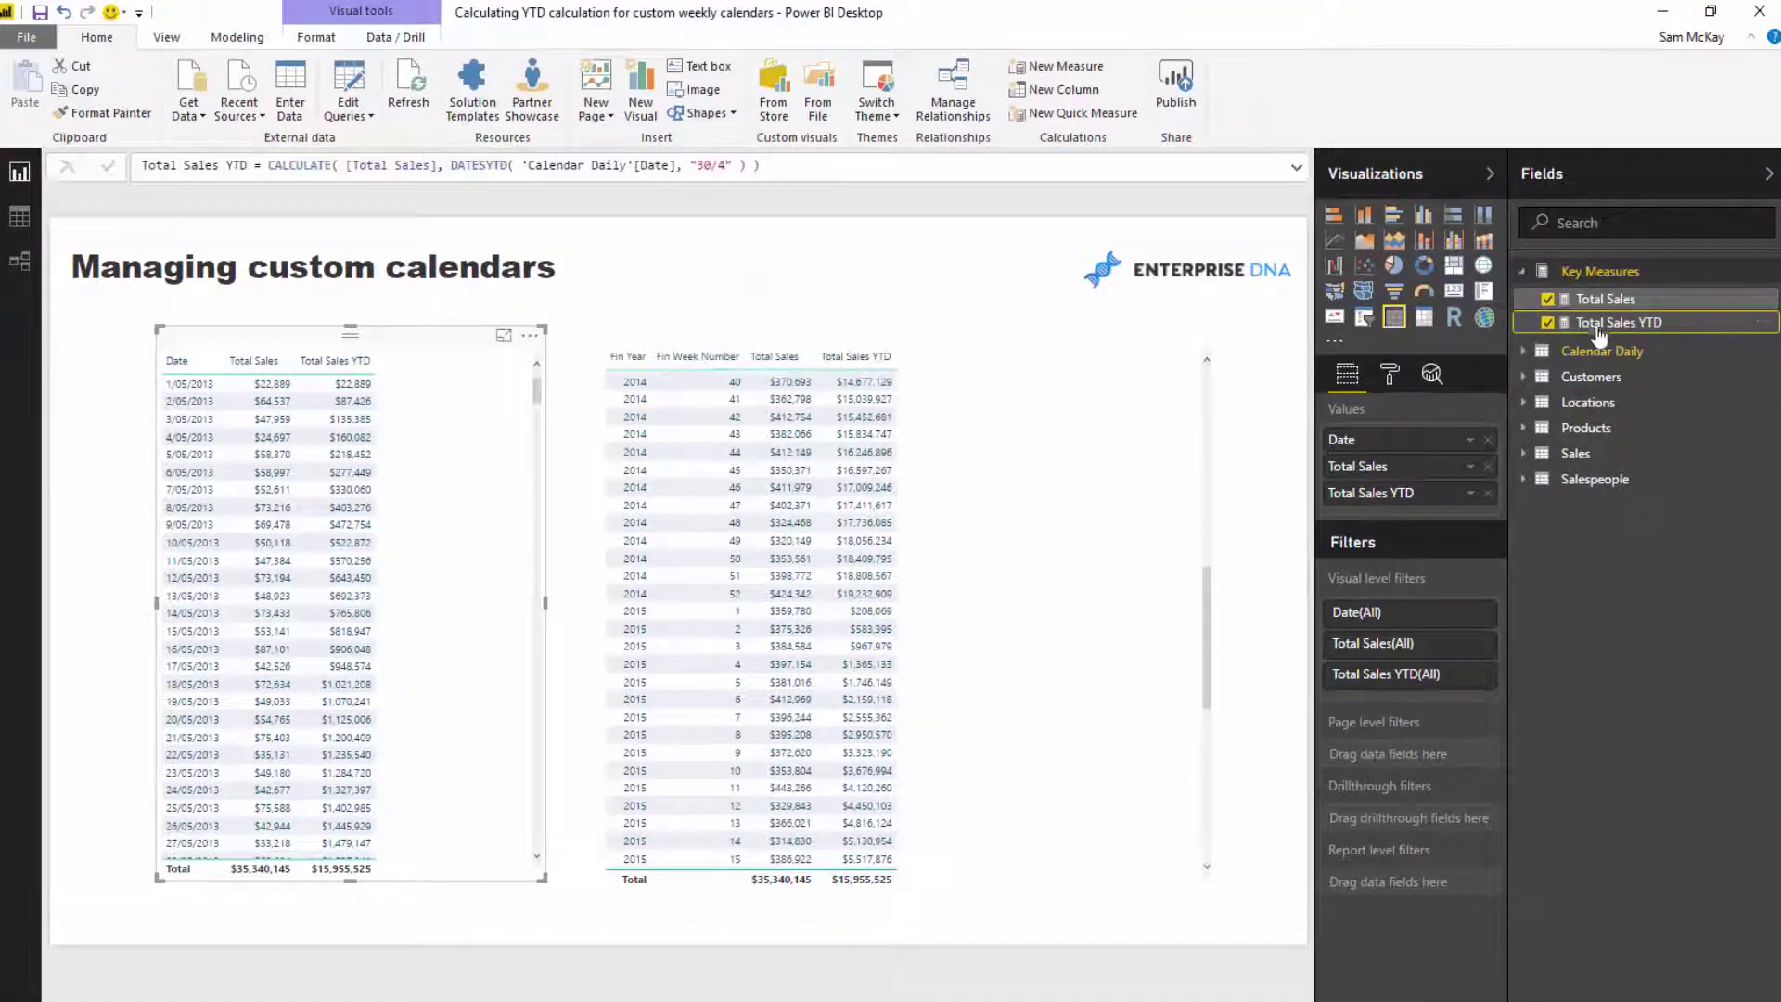
pyautogui.click(1065, 553)
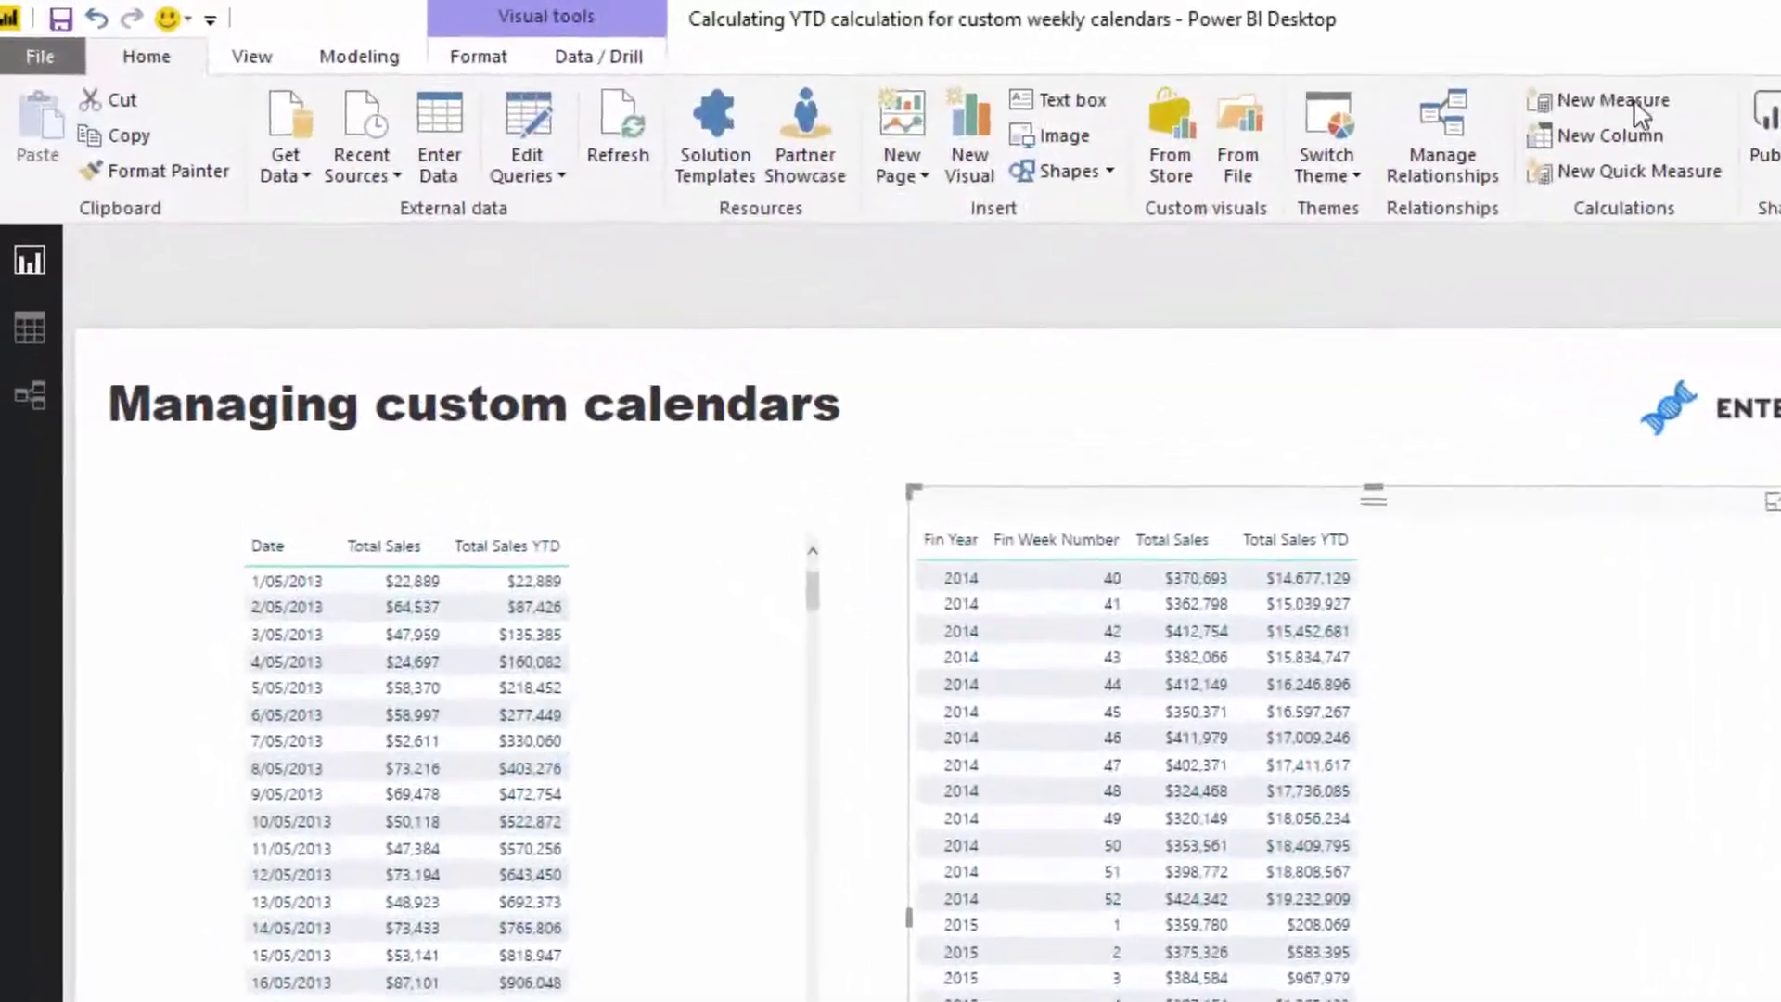
pyautogui.click(1657, 103)
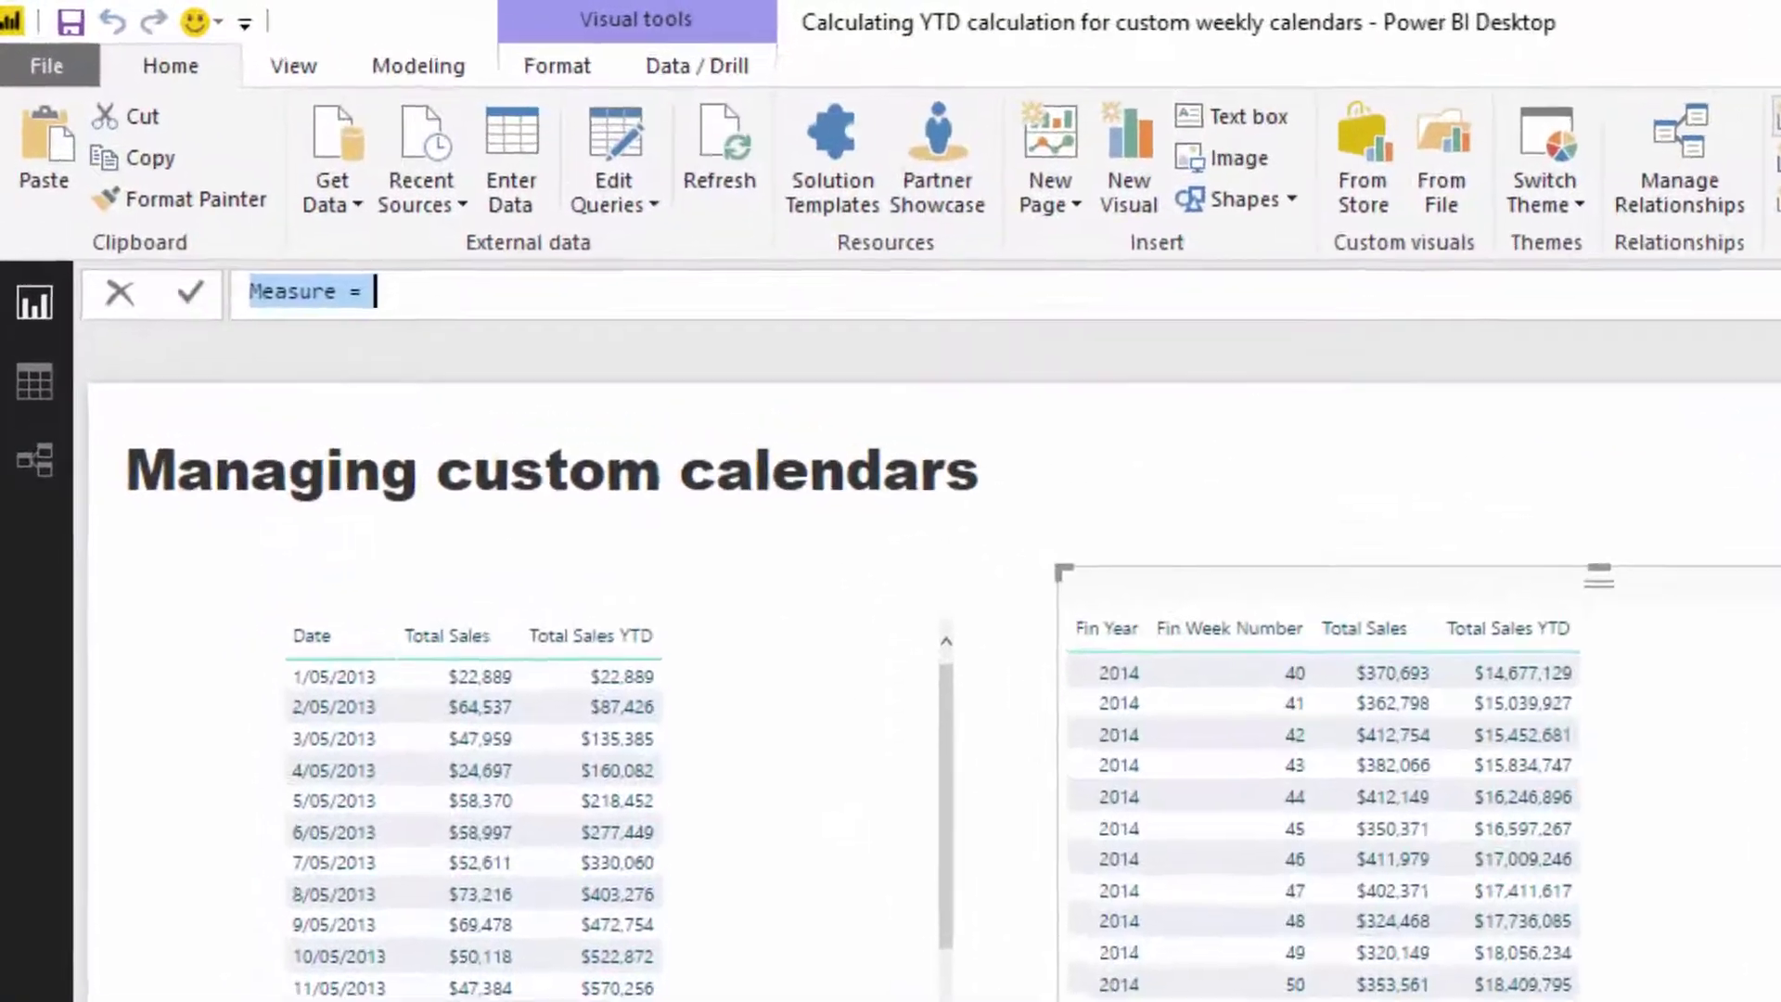
pyautogui.write('Total Sales ')
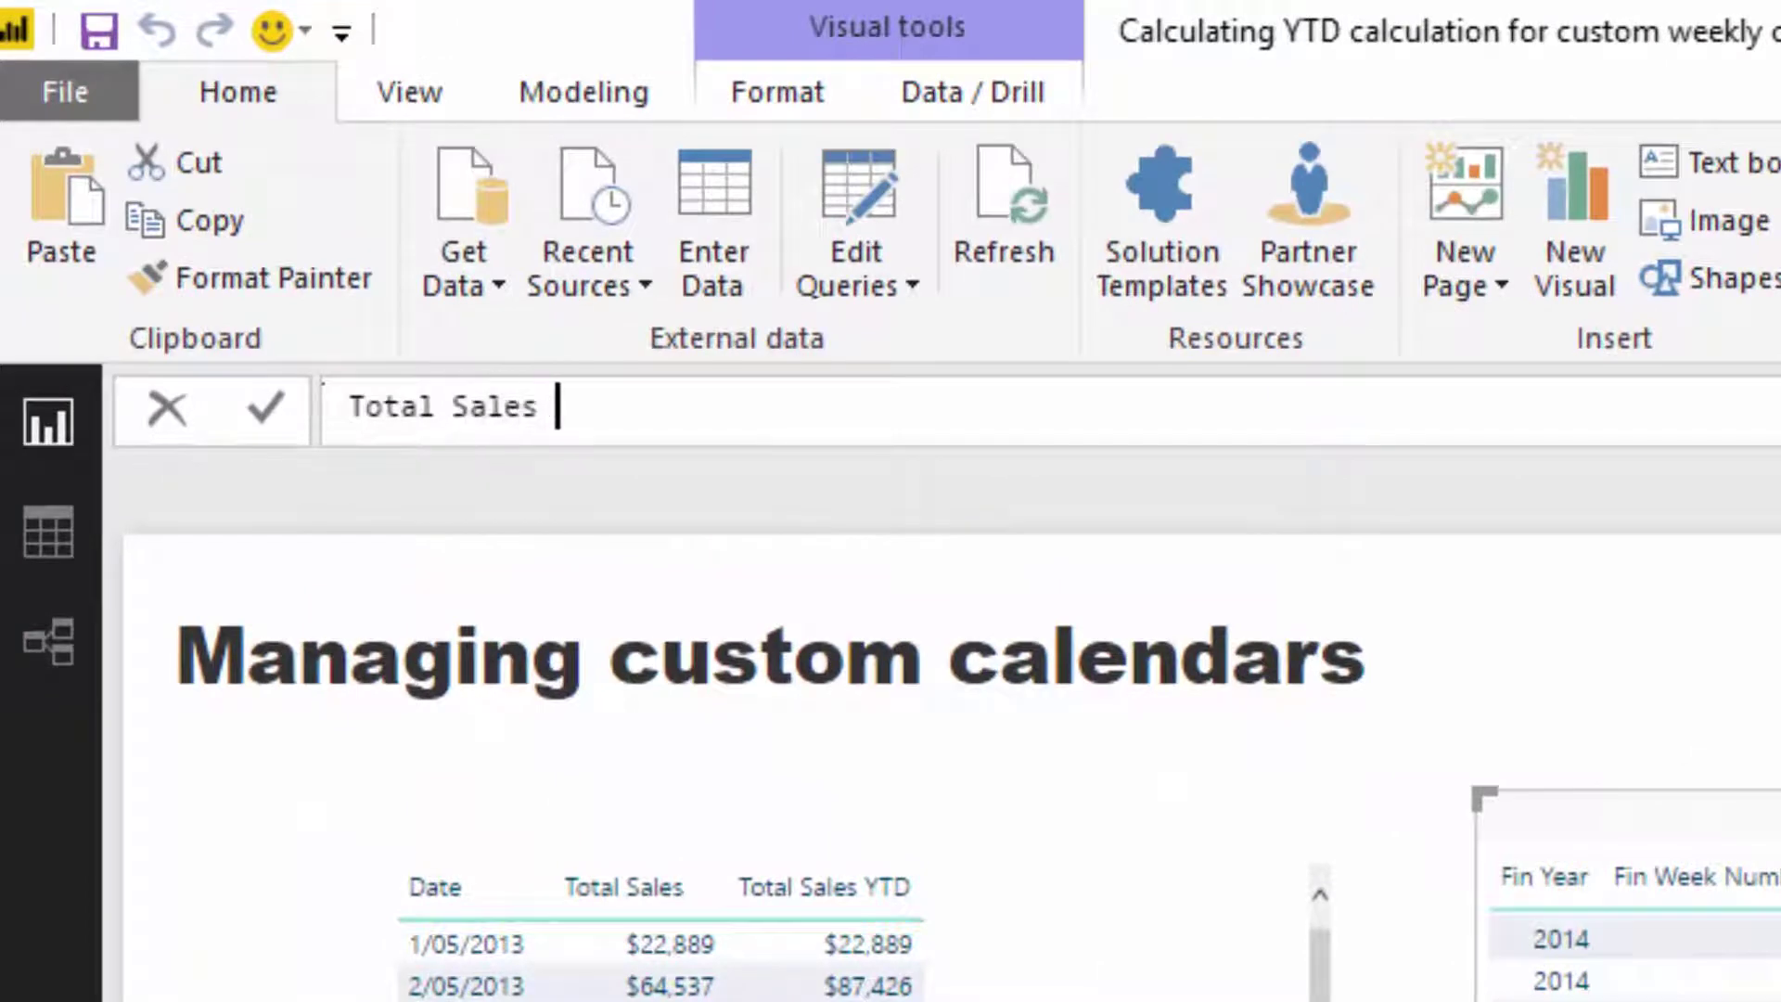
pyautogui.write('YTD - ')
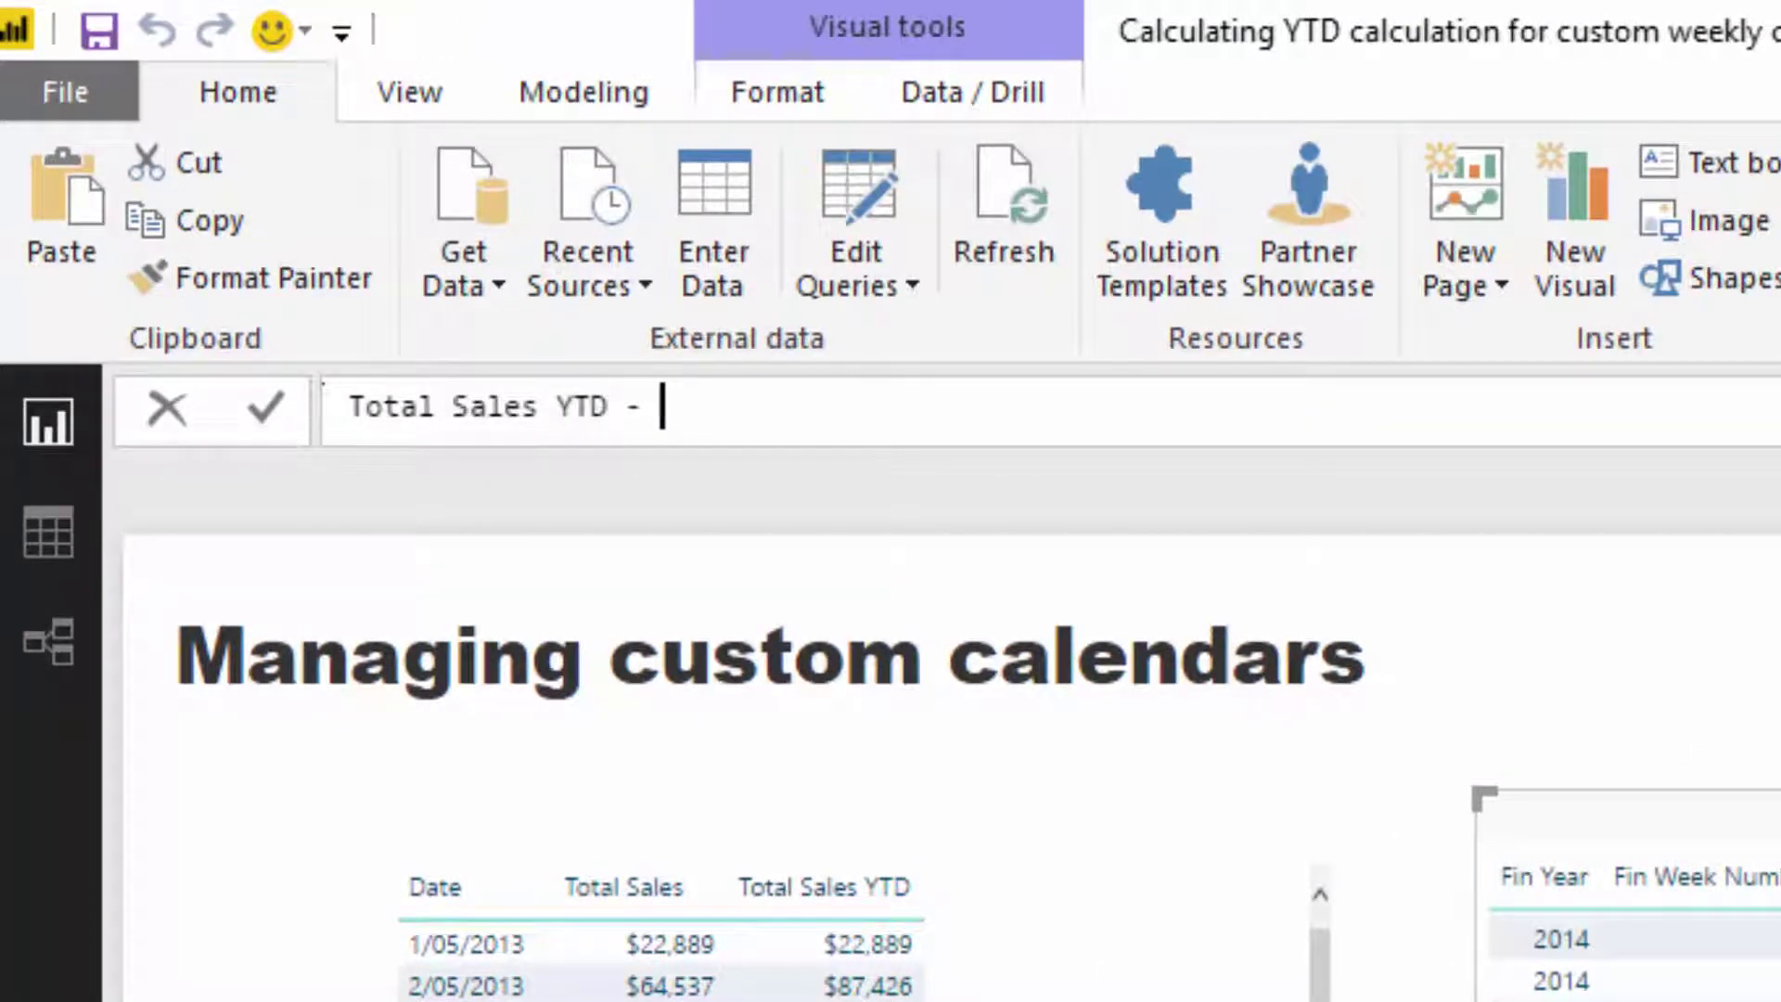
pyautogui.write('Custom')
pyautogui.press('BackSpace')
pyautogui.press('BackSpace')
pyautogui.write('tom =')
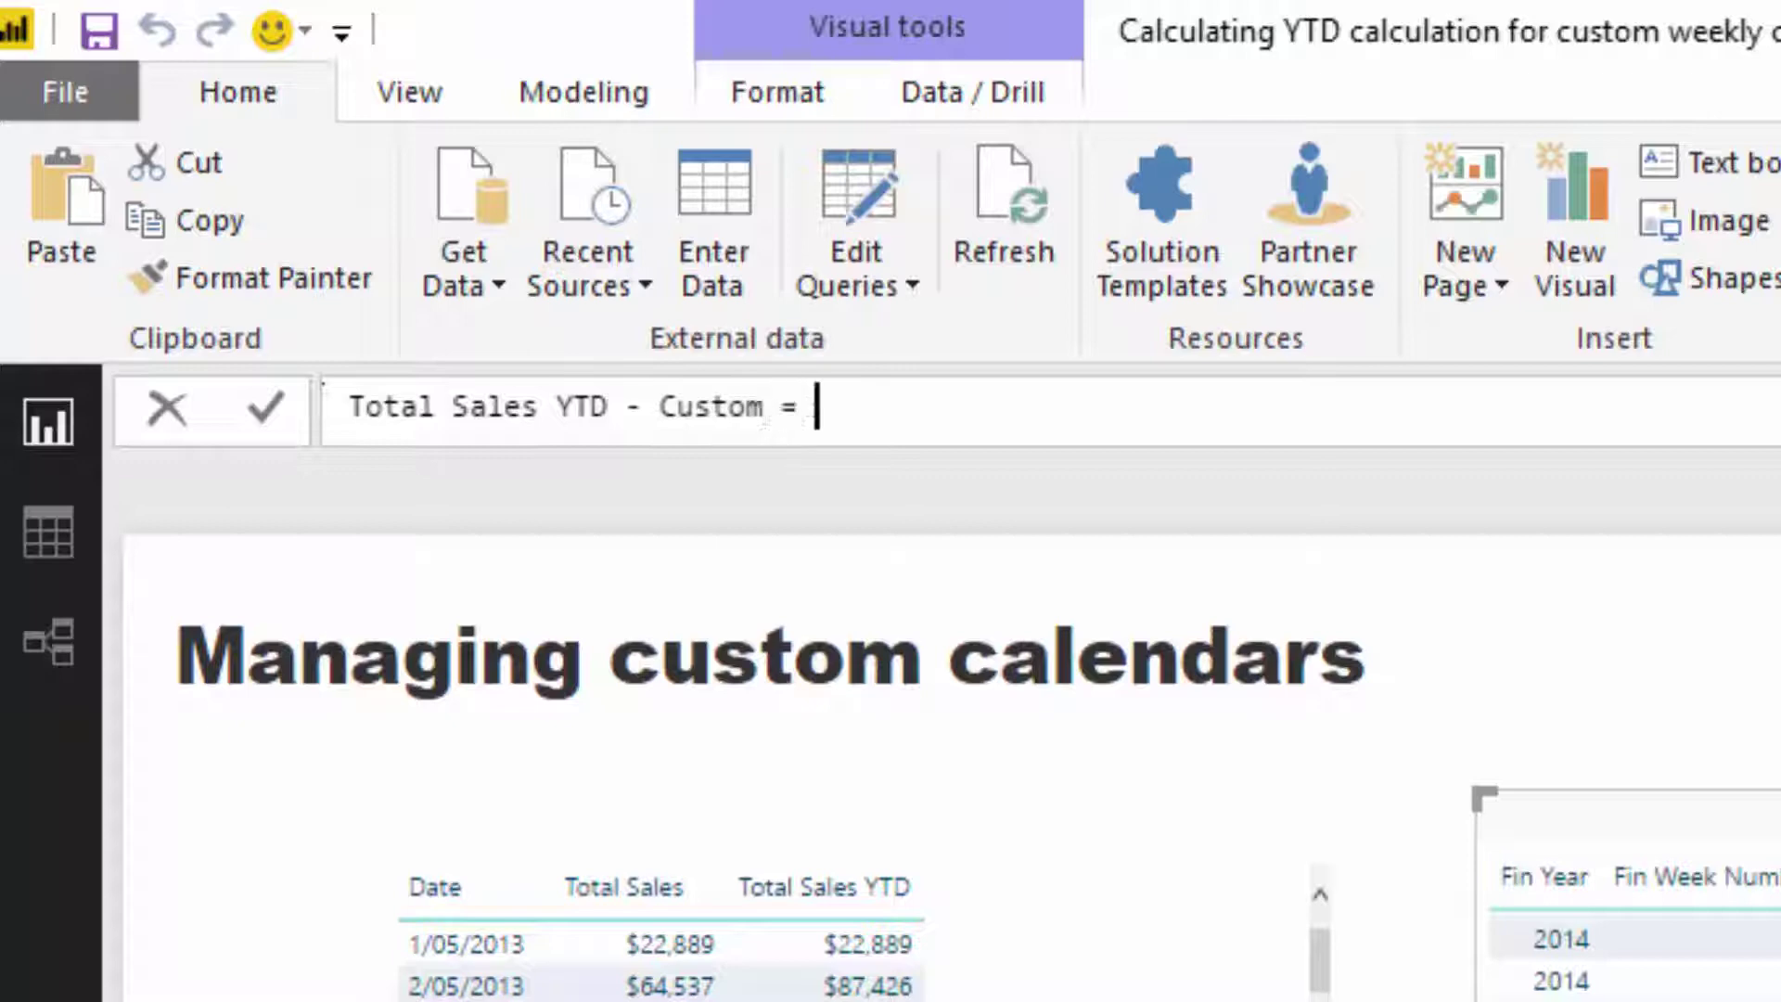
pyautogui.hotkey('shift', 'Return')
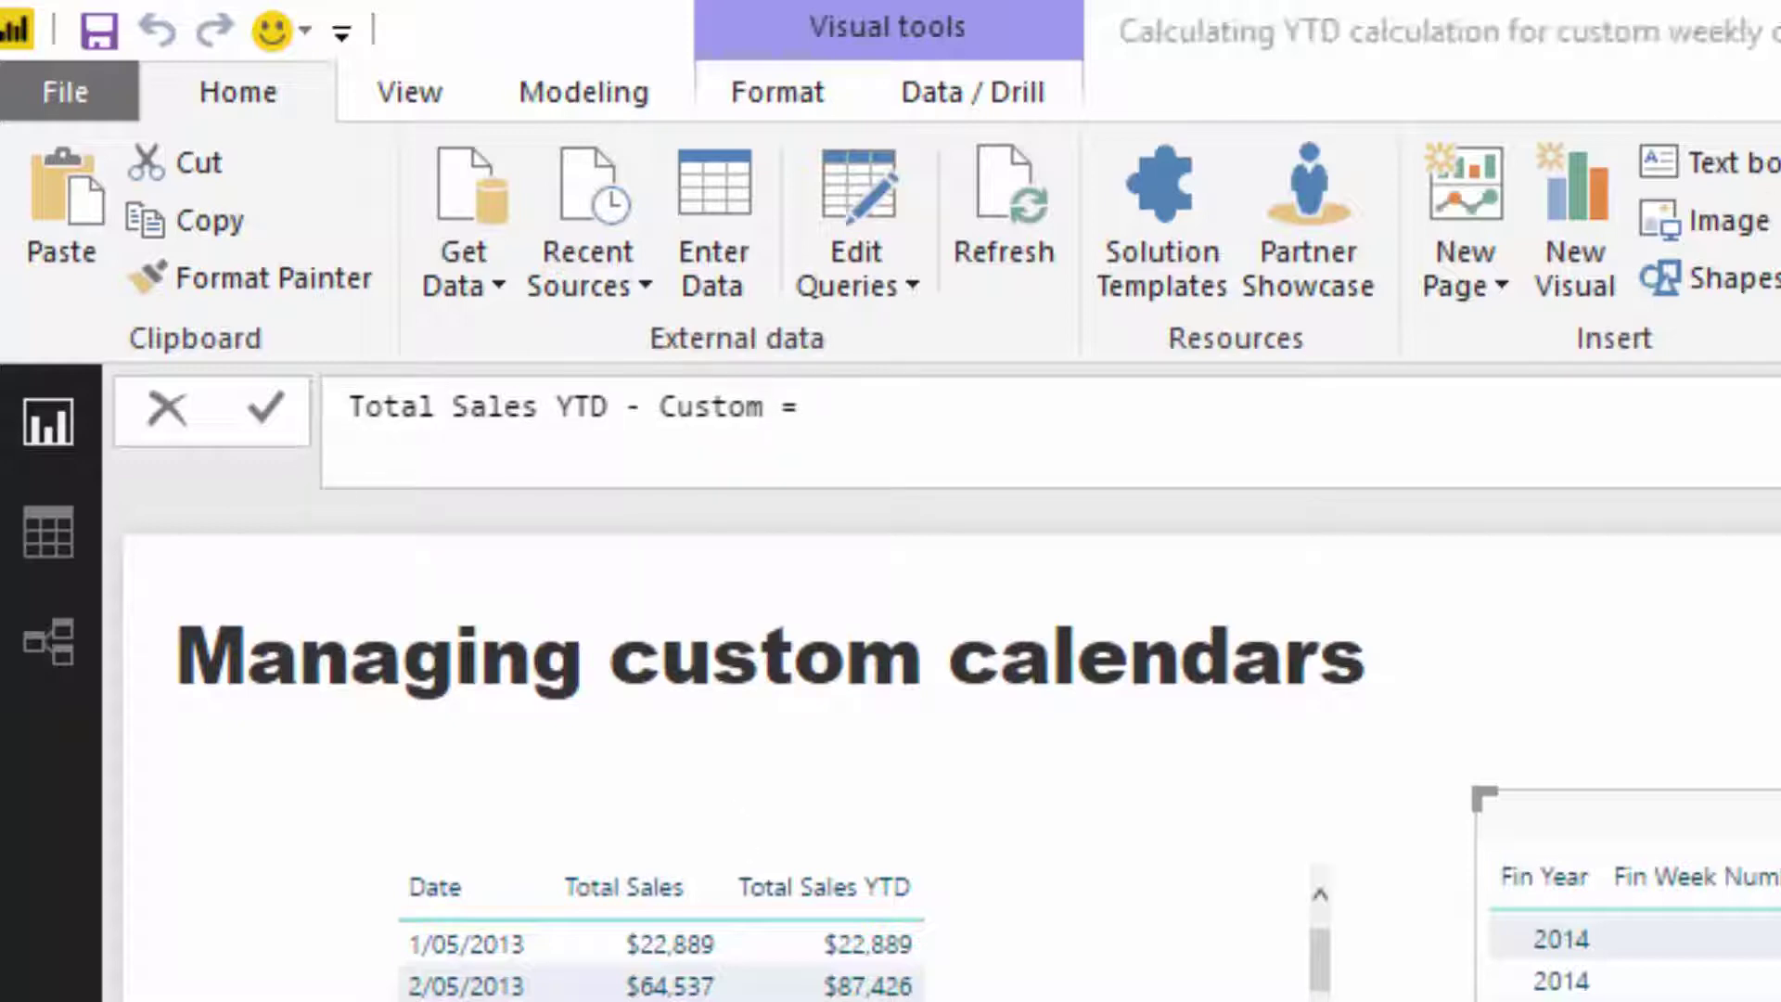
# - Add VAR CurrentFinWeek = SELECTEDVALUE('Calendar Daily'[Fin Week Number])
pyautogui.click(636, 473)
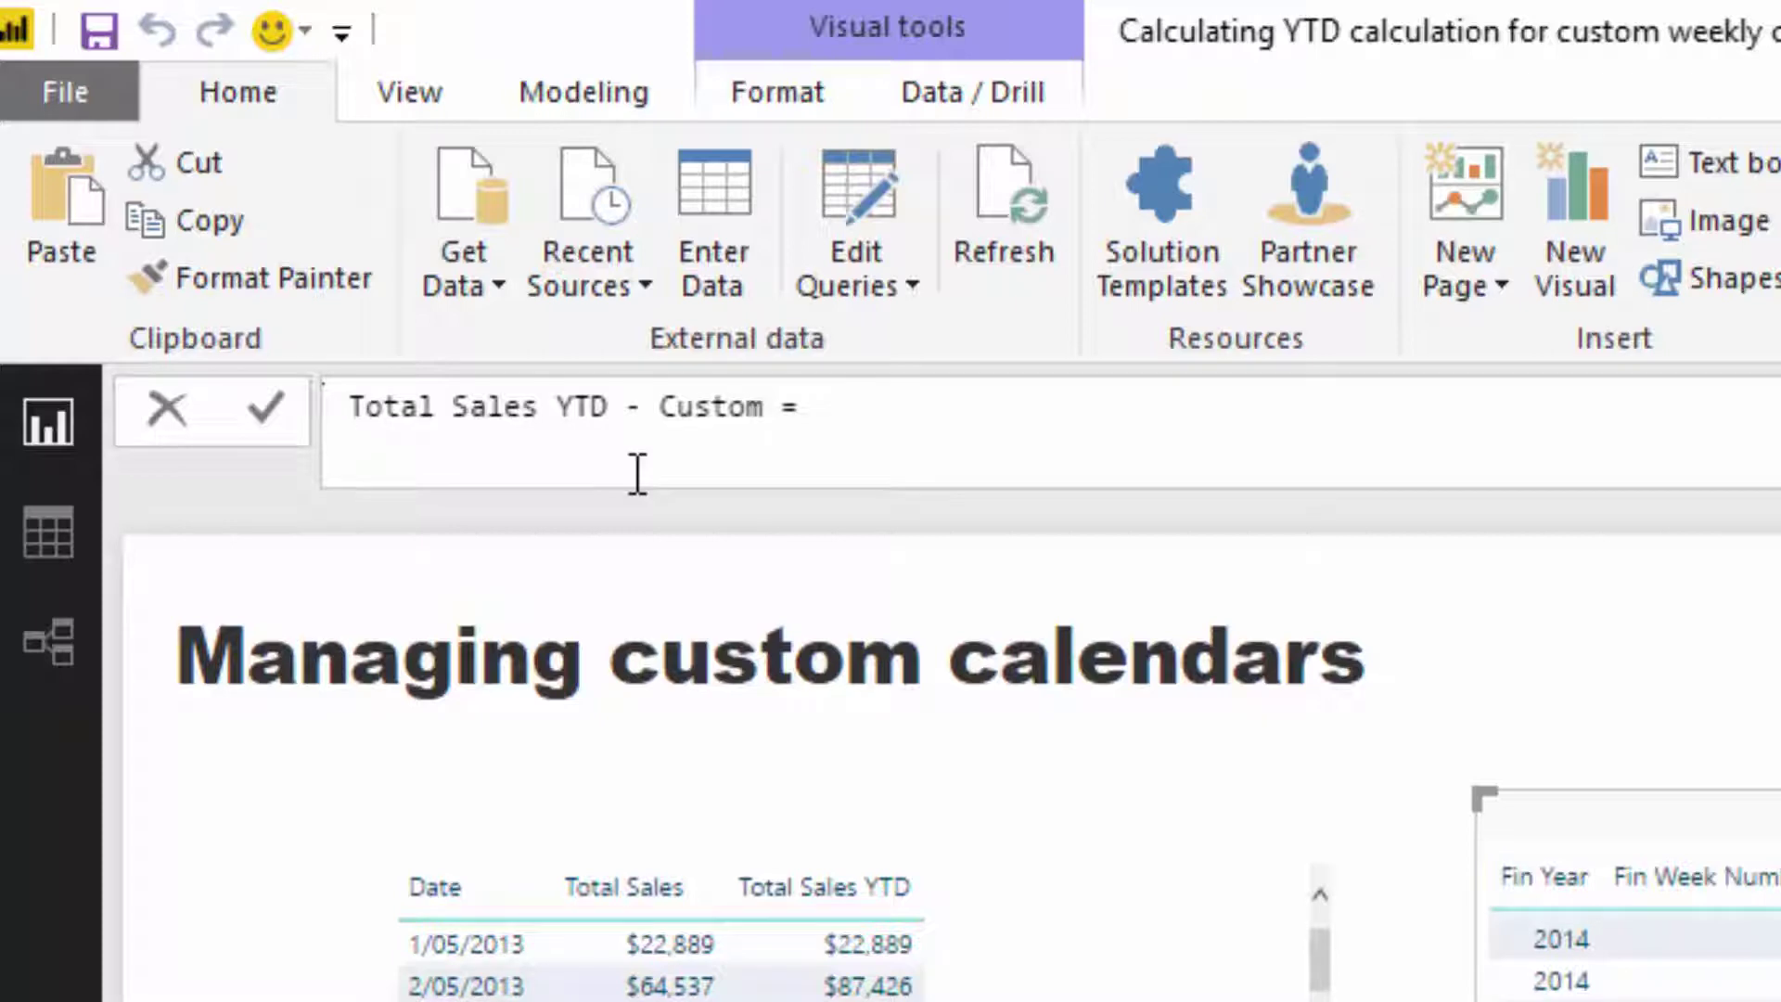
pyautogui.write('VA')
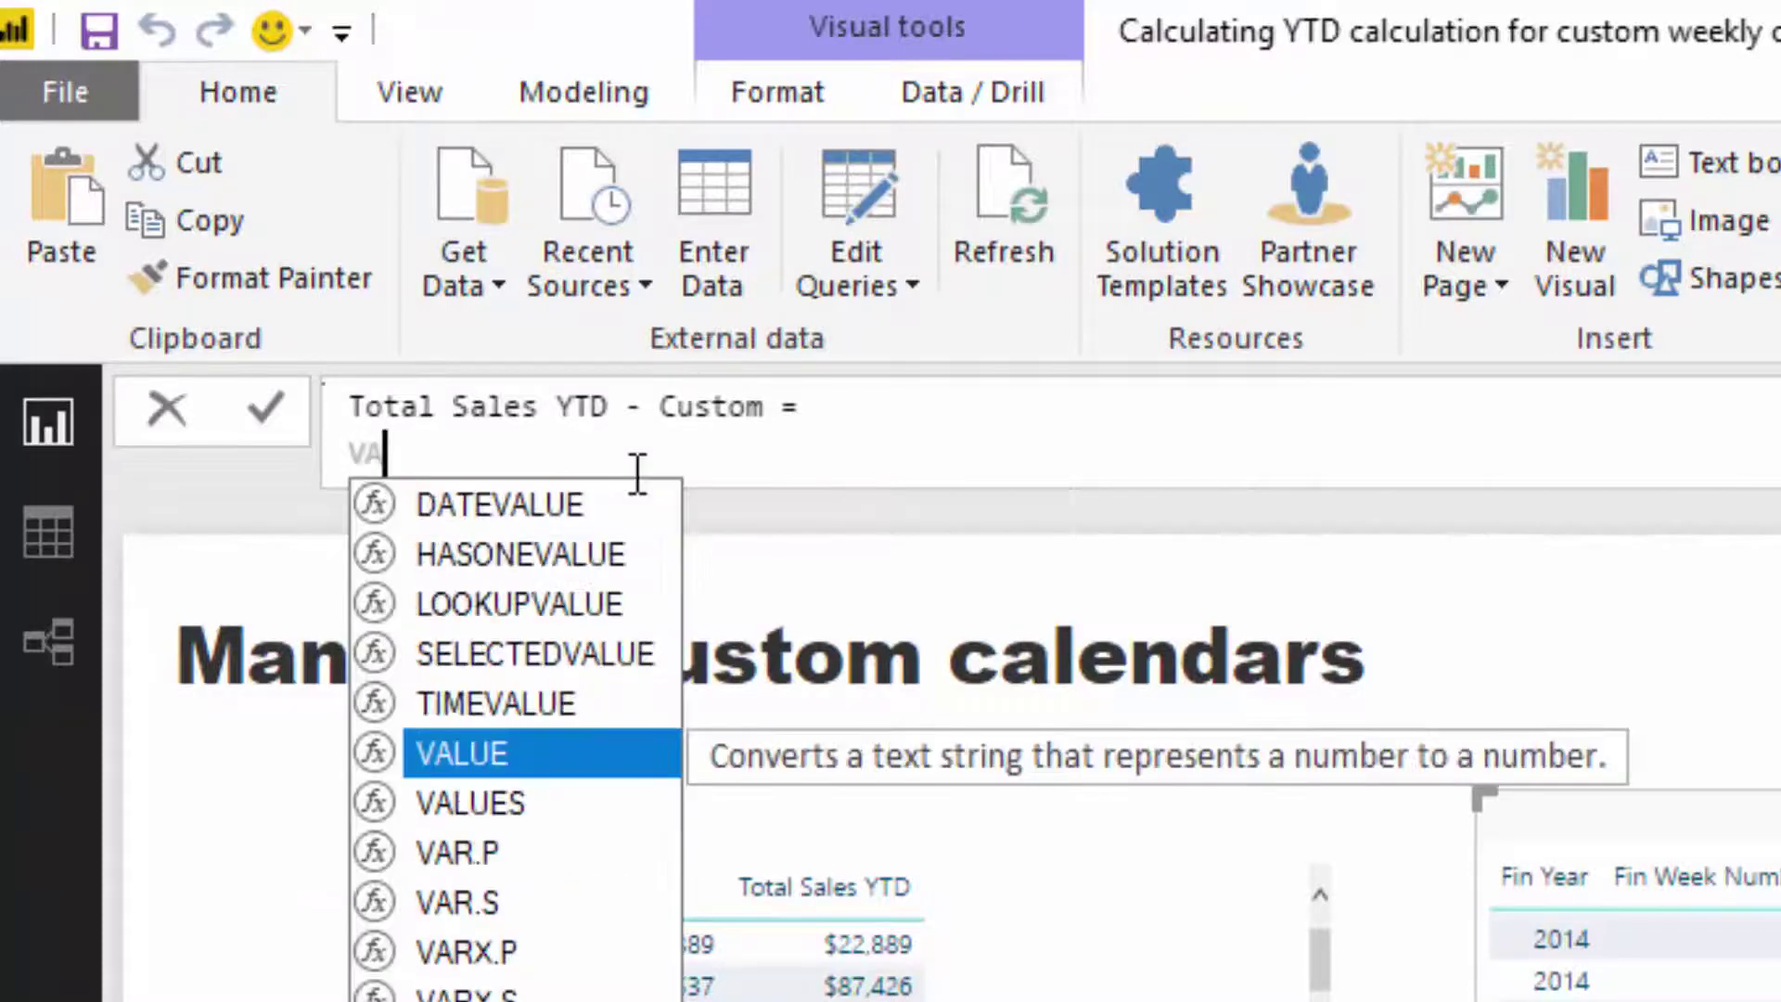
pyautogui.write('R C')
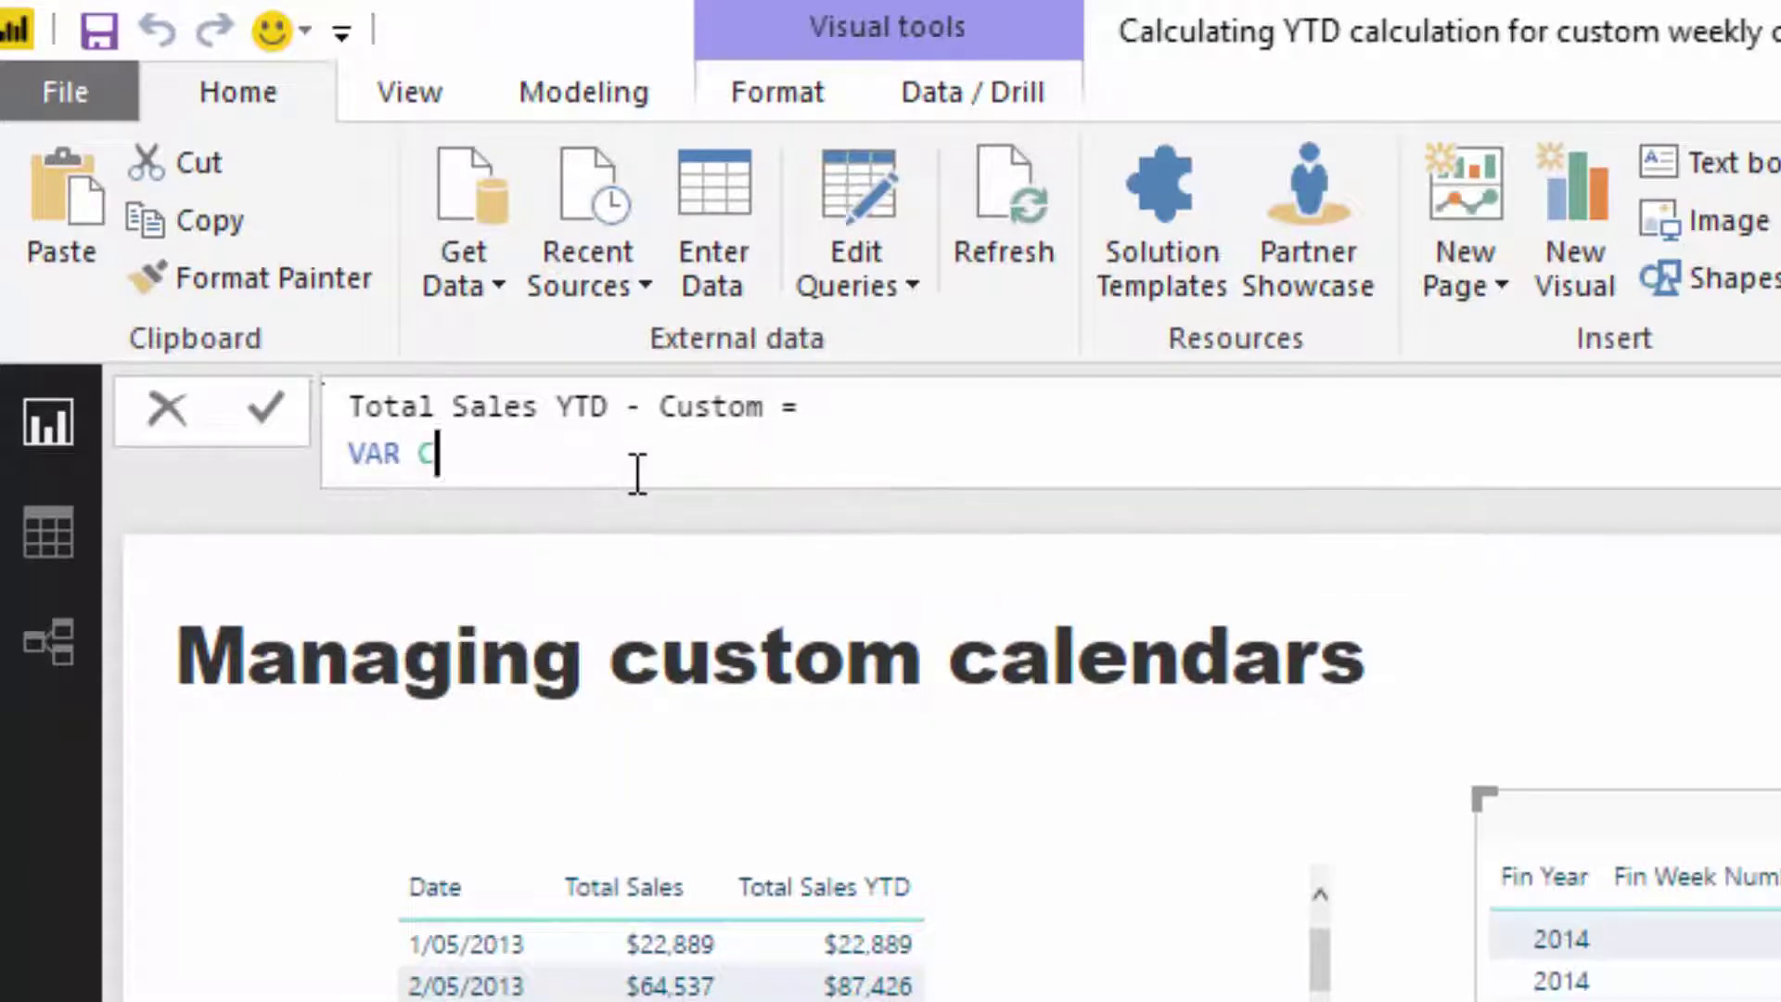
pyautogui.write('urrent')
pyautogui.press('BackSpace')
pyautogui.write('Fin')
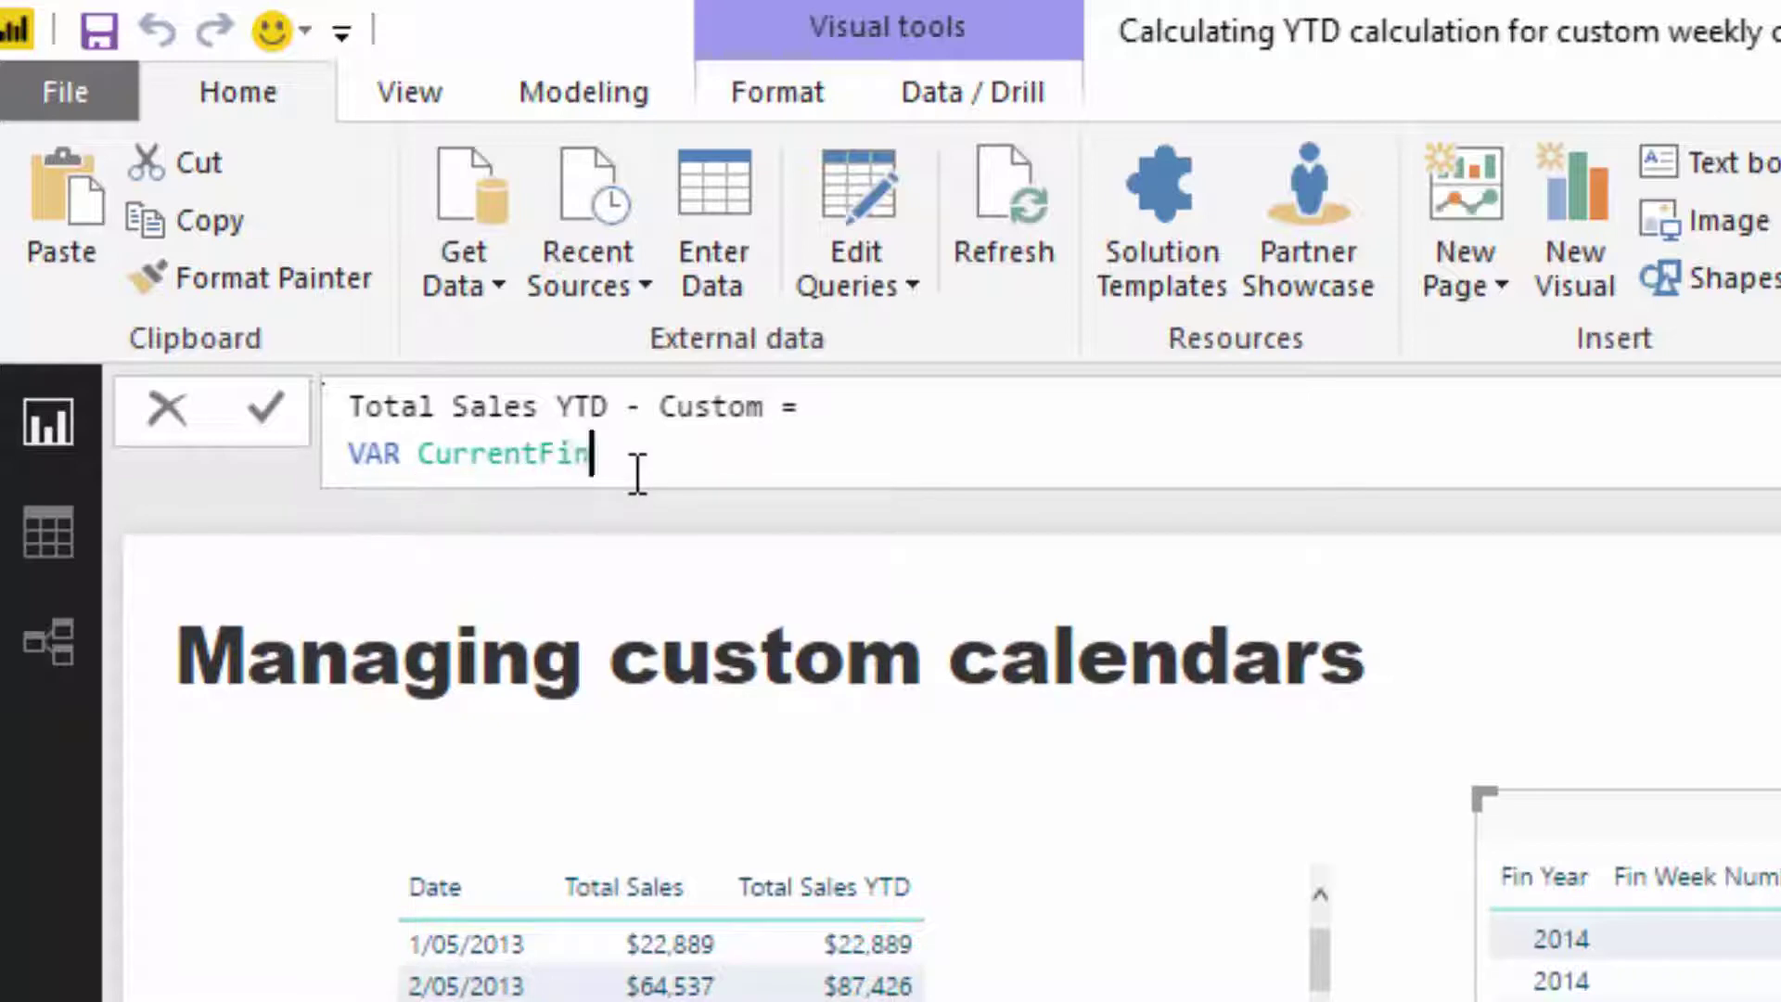
pyautogui.write('Week = SEL')
pyautogui.press('Down')
pyautogui.press('Tab')
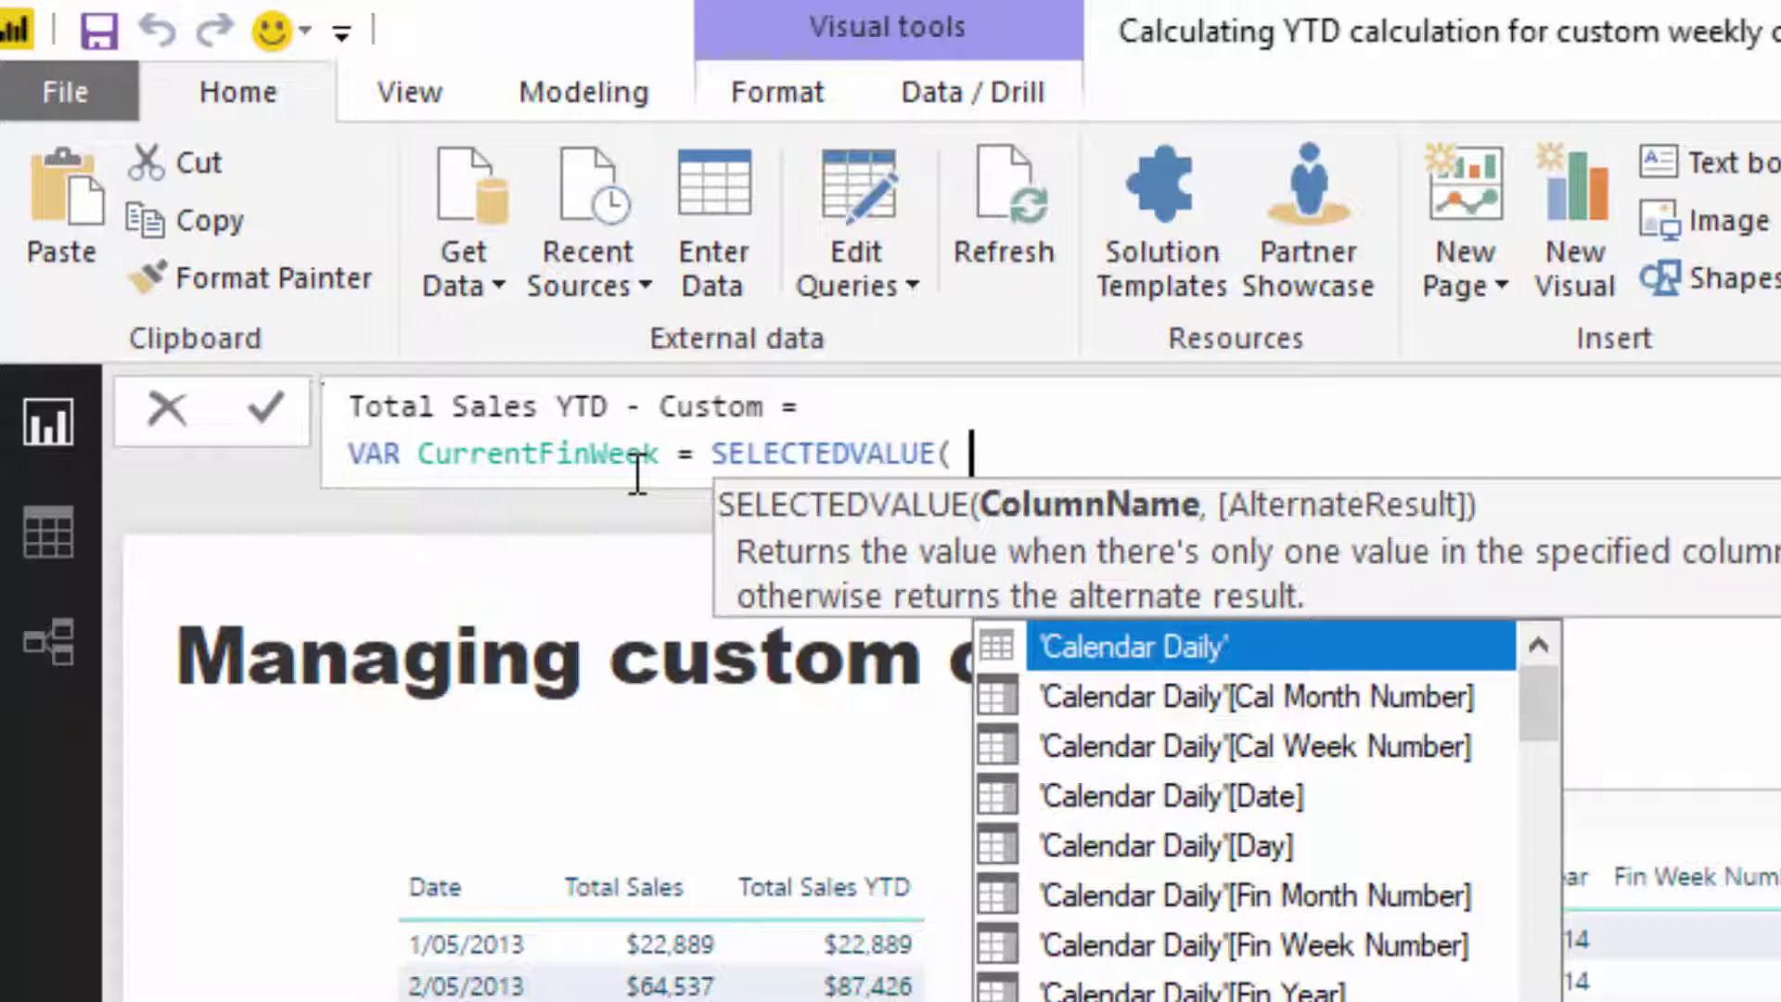
pyautogui.write('Wee')
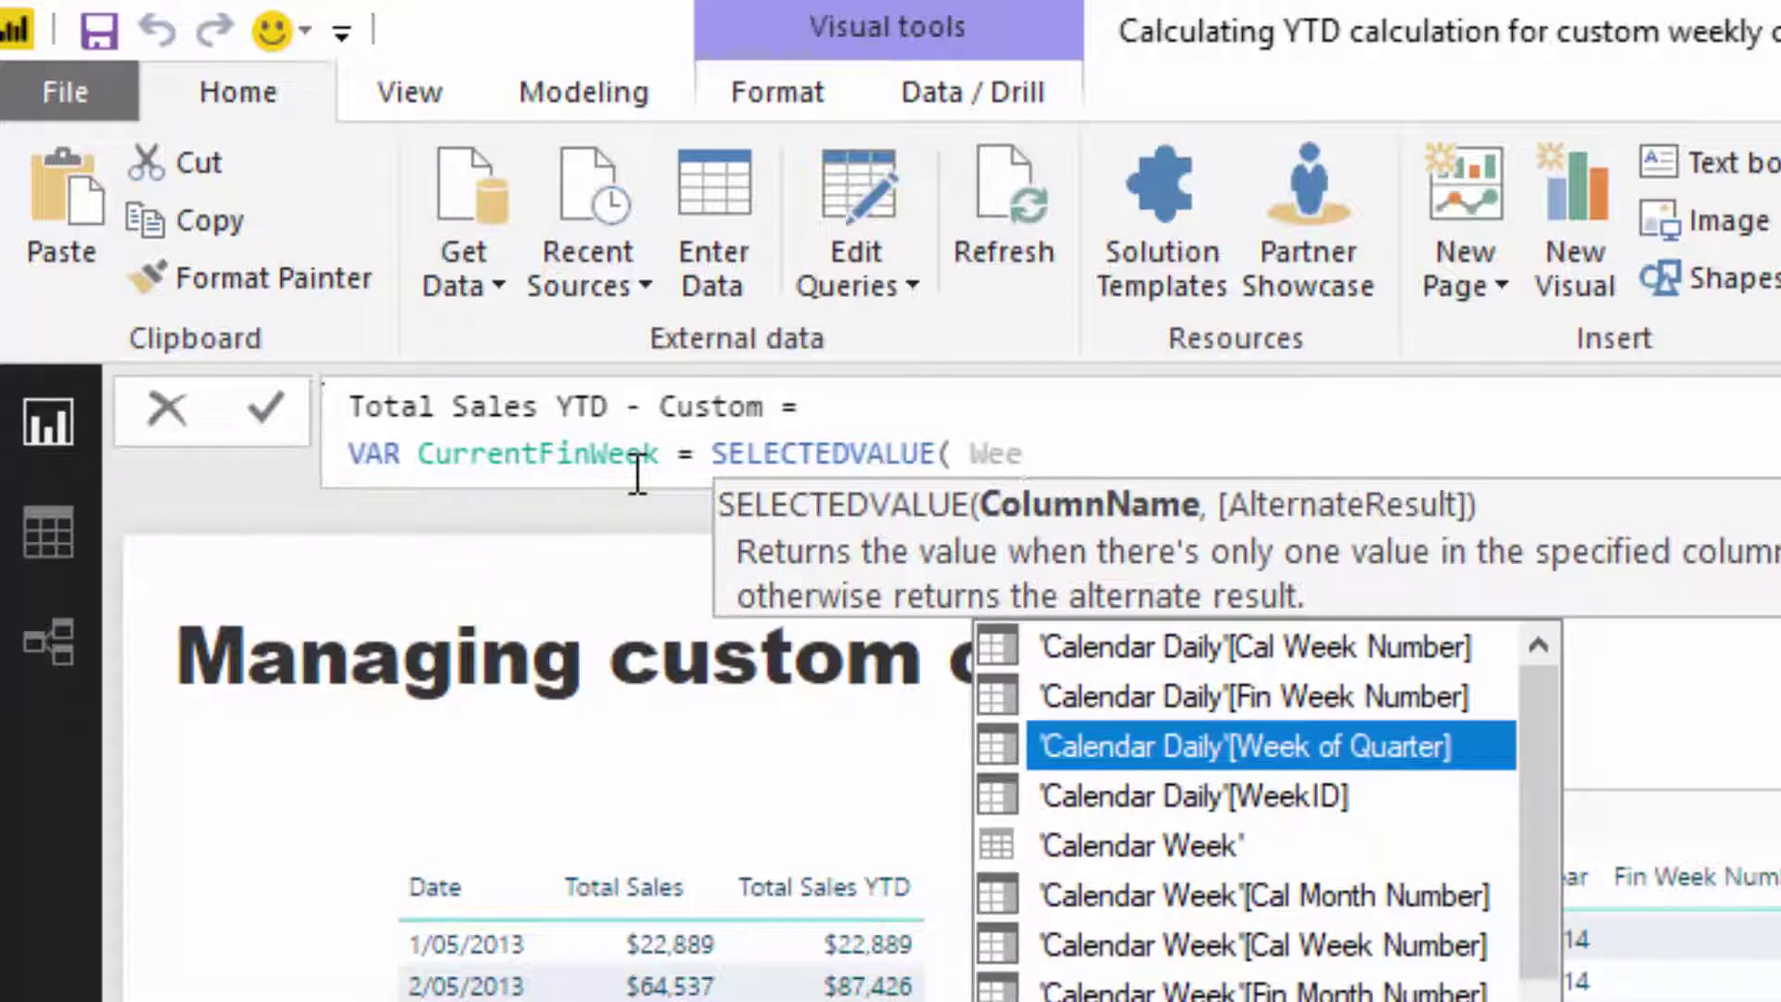
pyautogui.press('Up')
pyautogui.press('Tab')
pyautogui.write(')')
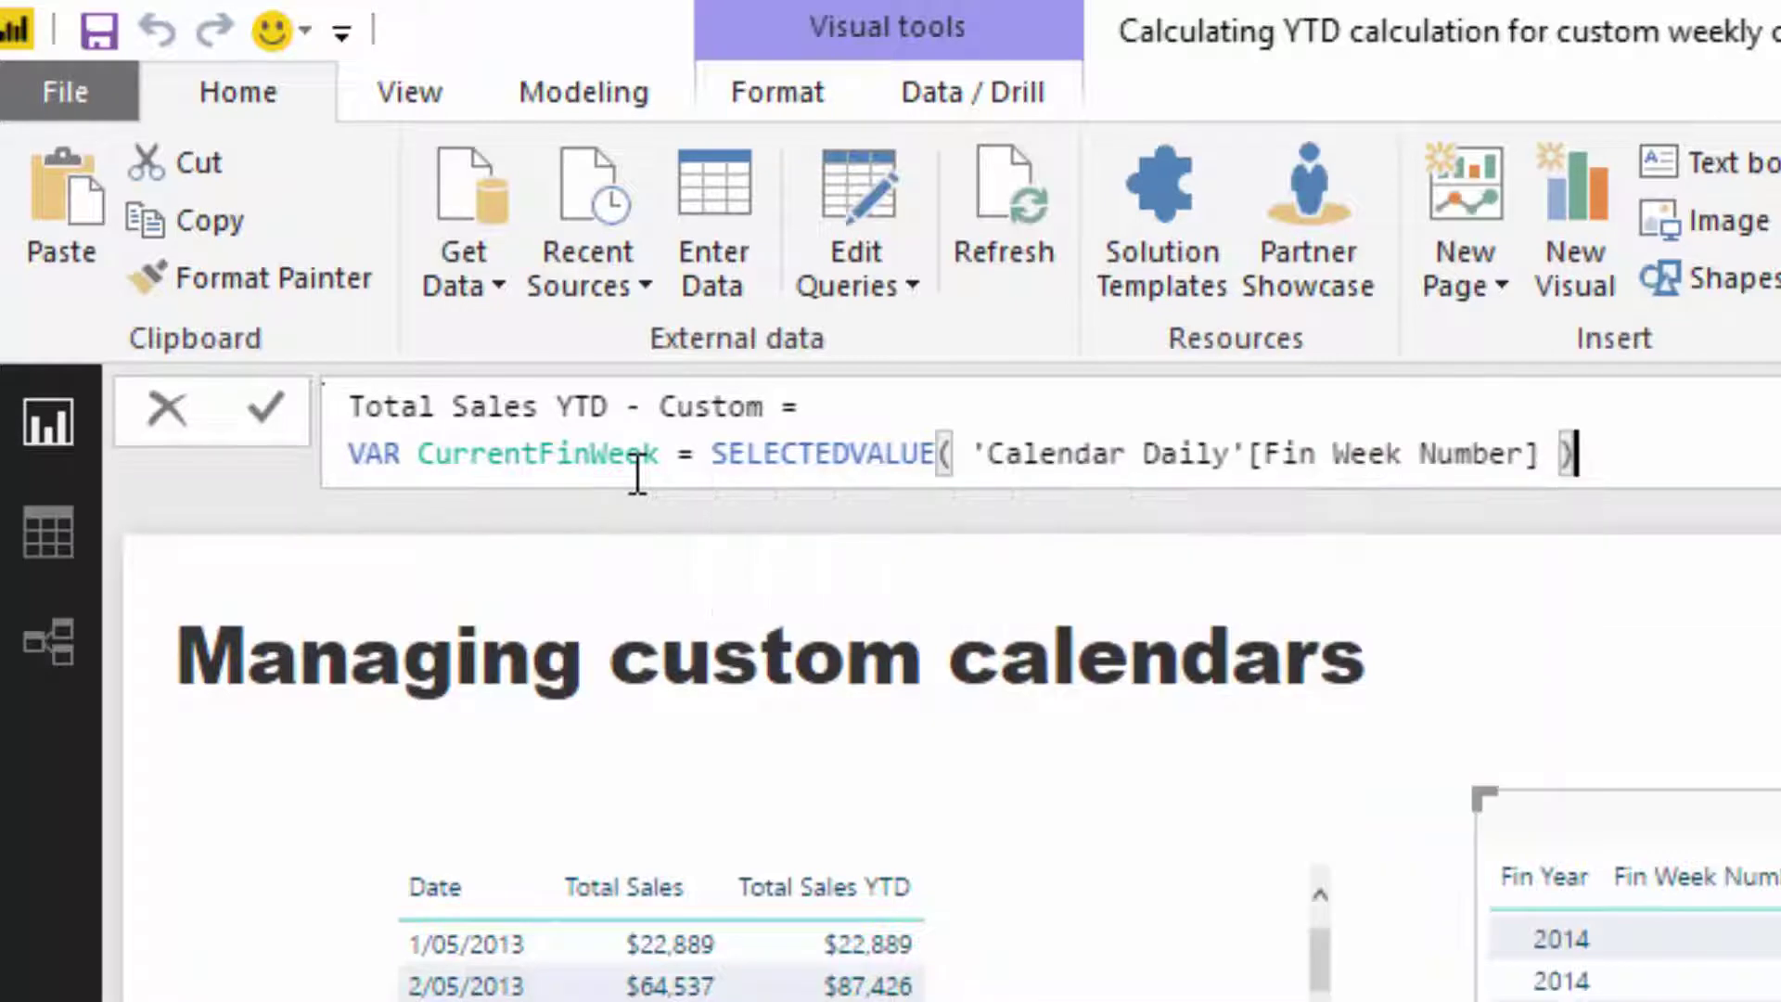
pyautogui.hotkey('shift', 'Return')
# - Add VAR CurrentFinYear = SELECTEDVALUE('Calendar Daily'[Fin Year]), then begin RETURN
pyautogui.write('VAR ')
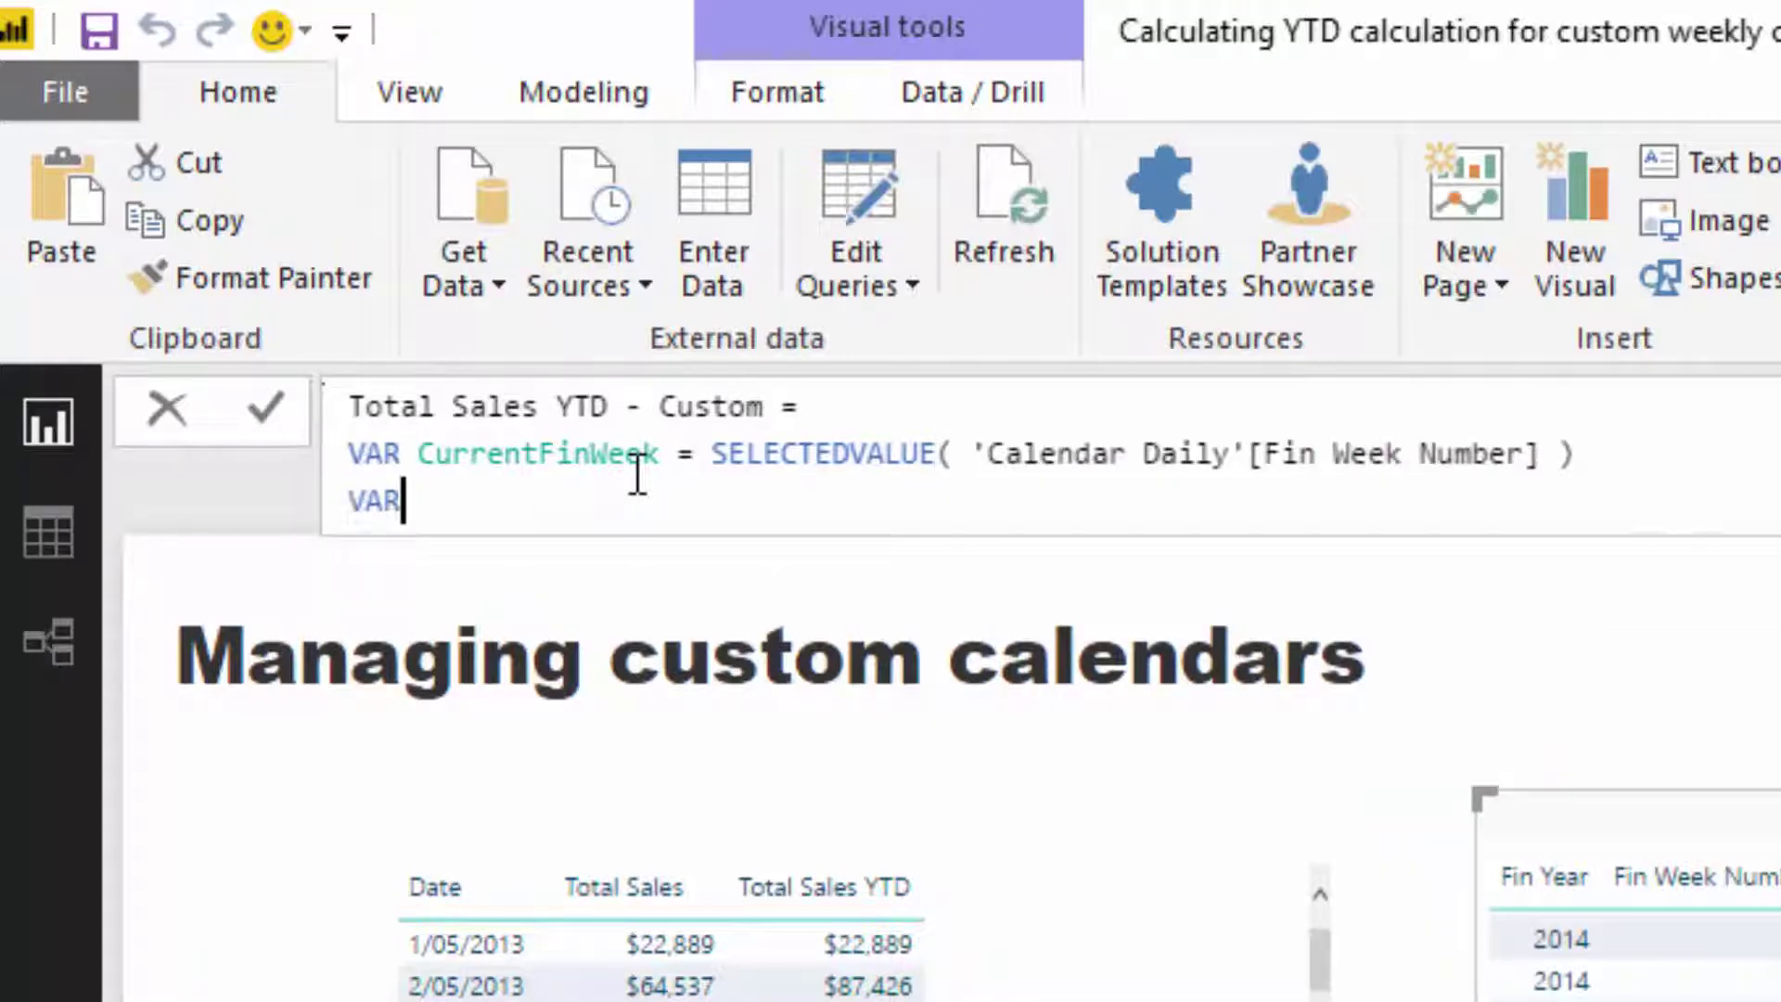
pyautogui.write('Current')
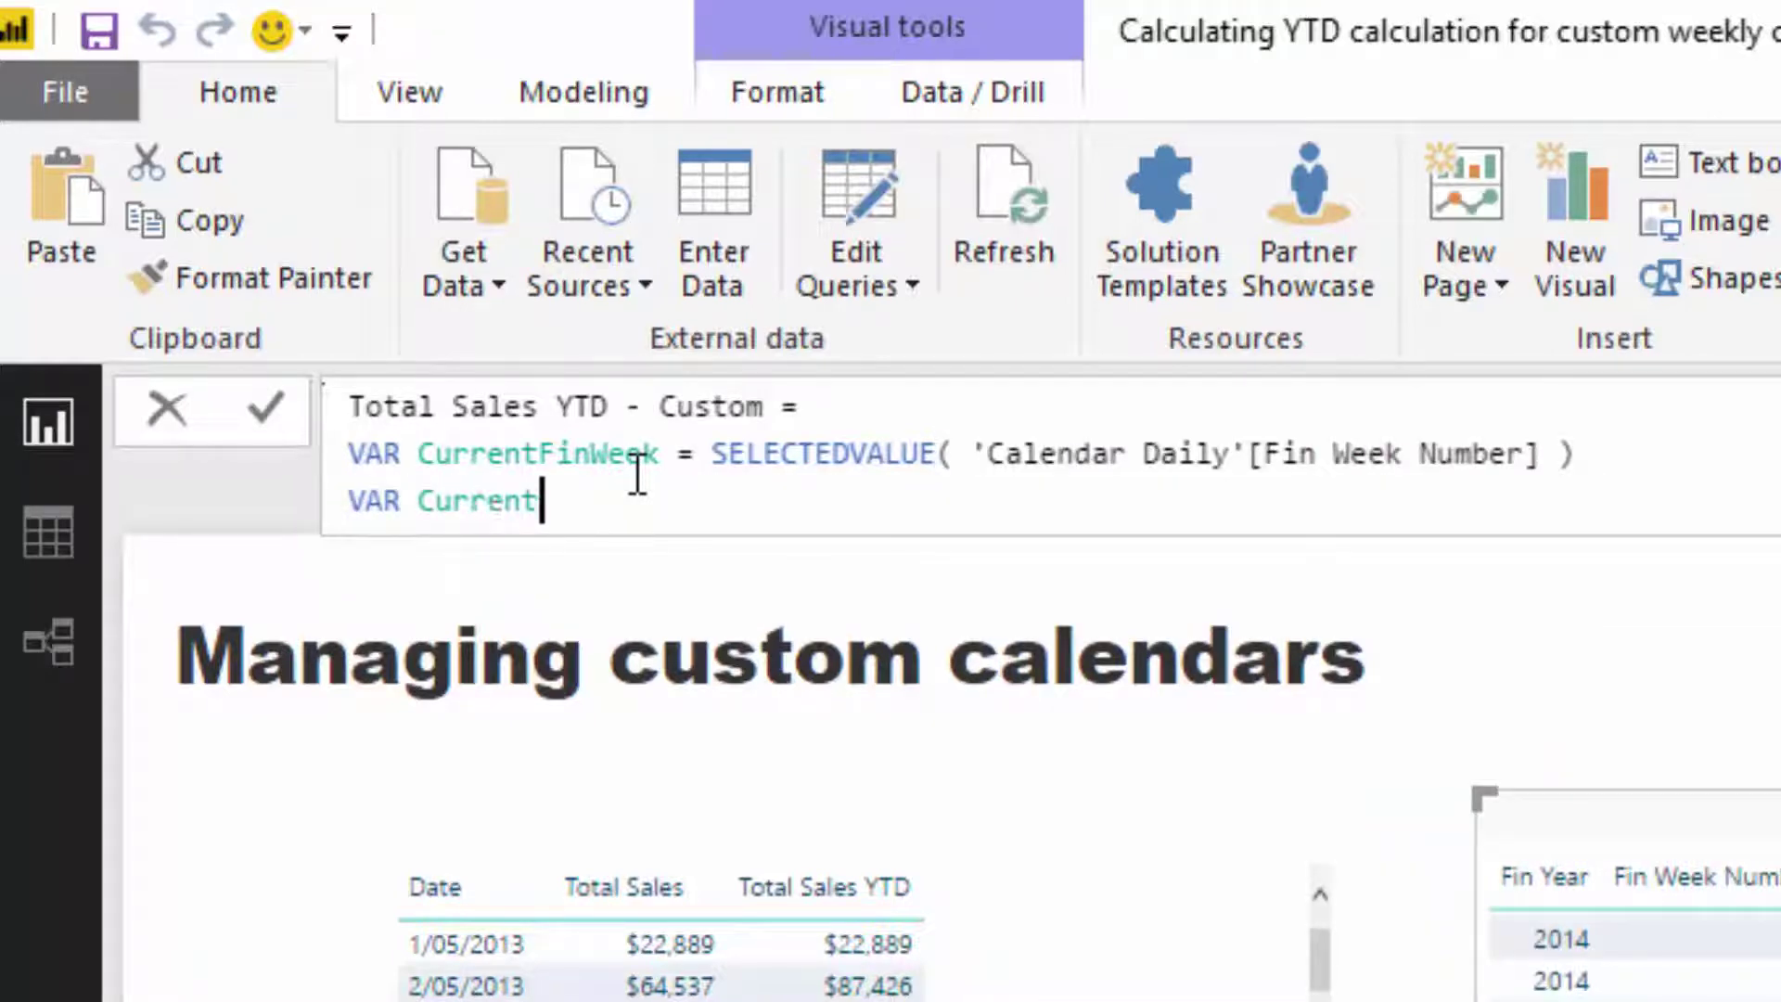
pyautogui.write('FinYear = SEL')
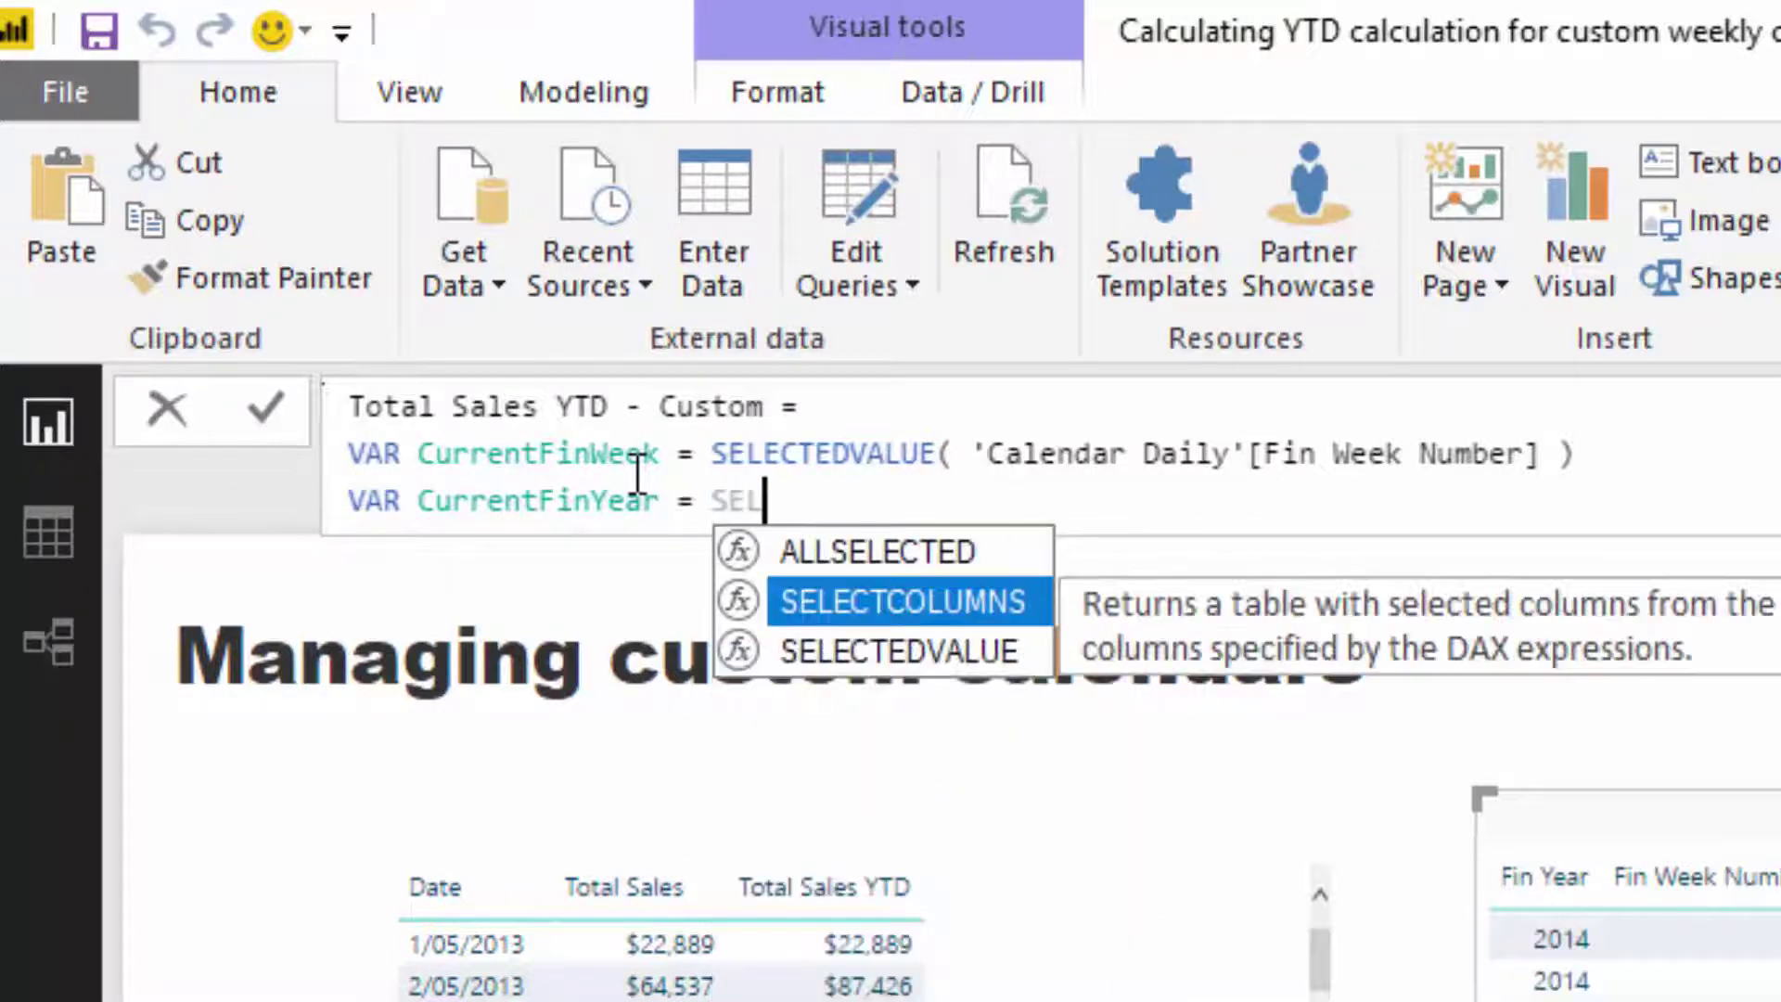
pyautogui.press('Down')
pyautogui.press('Tab')
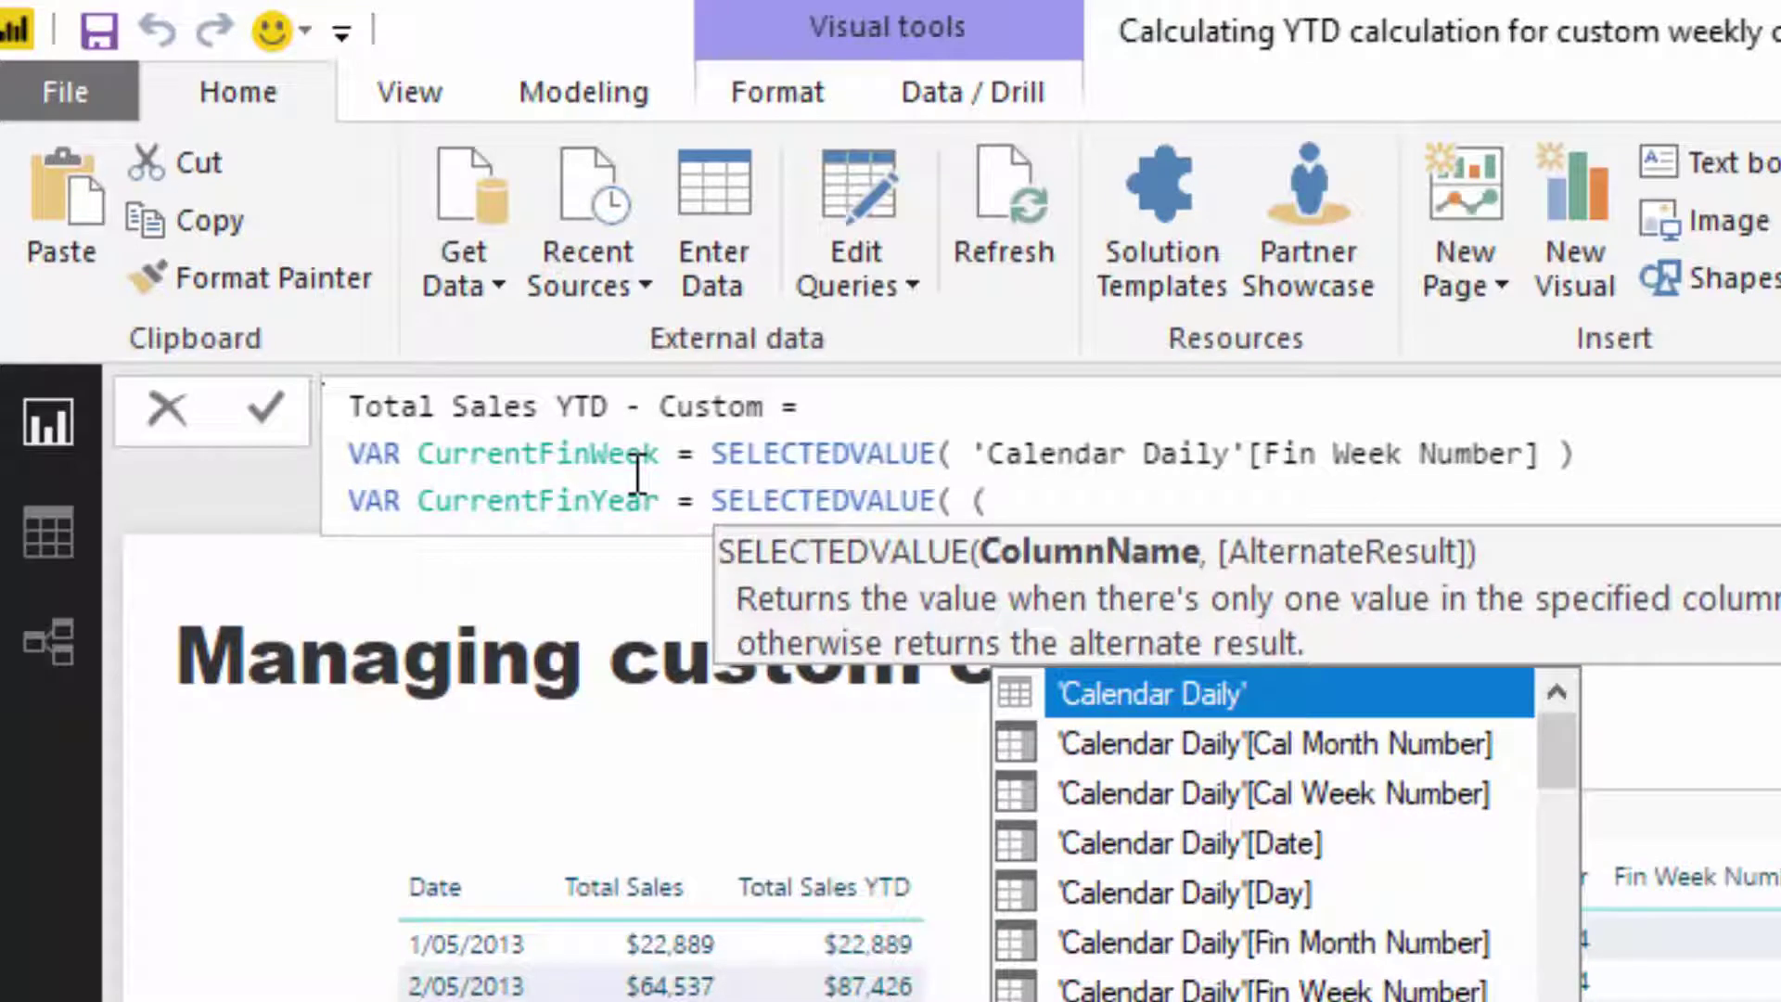
pyautogui.write('Fin')
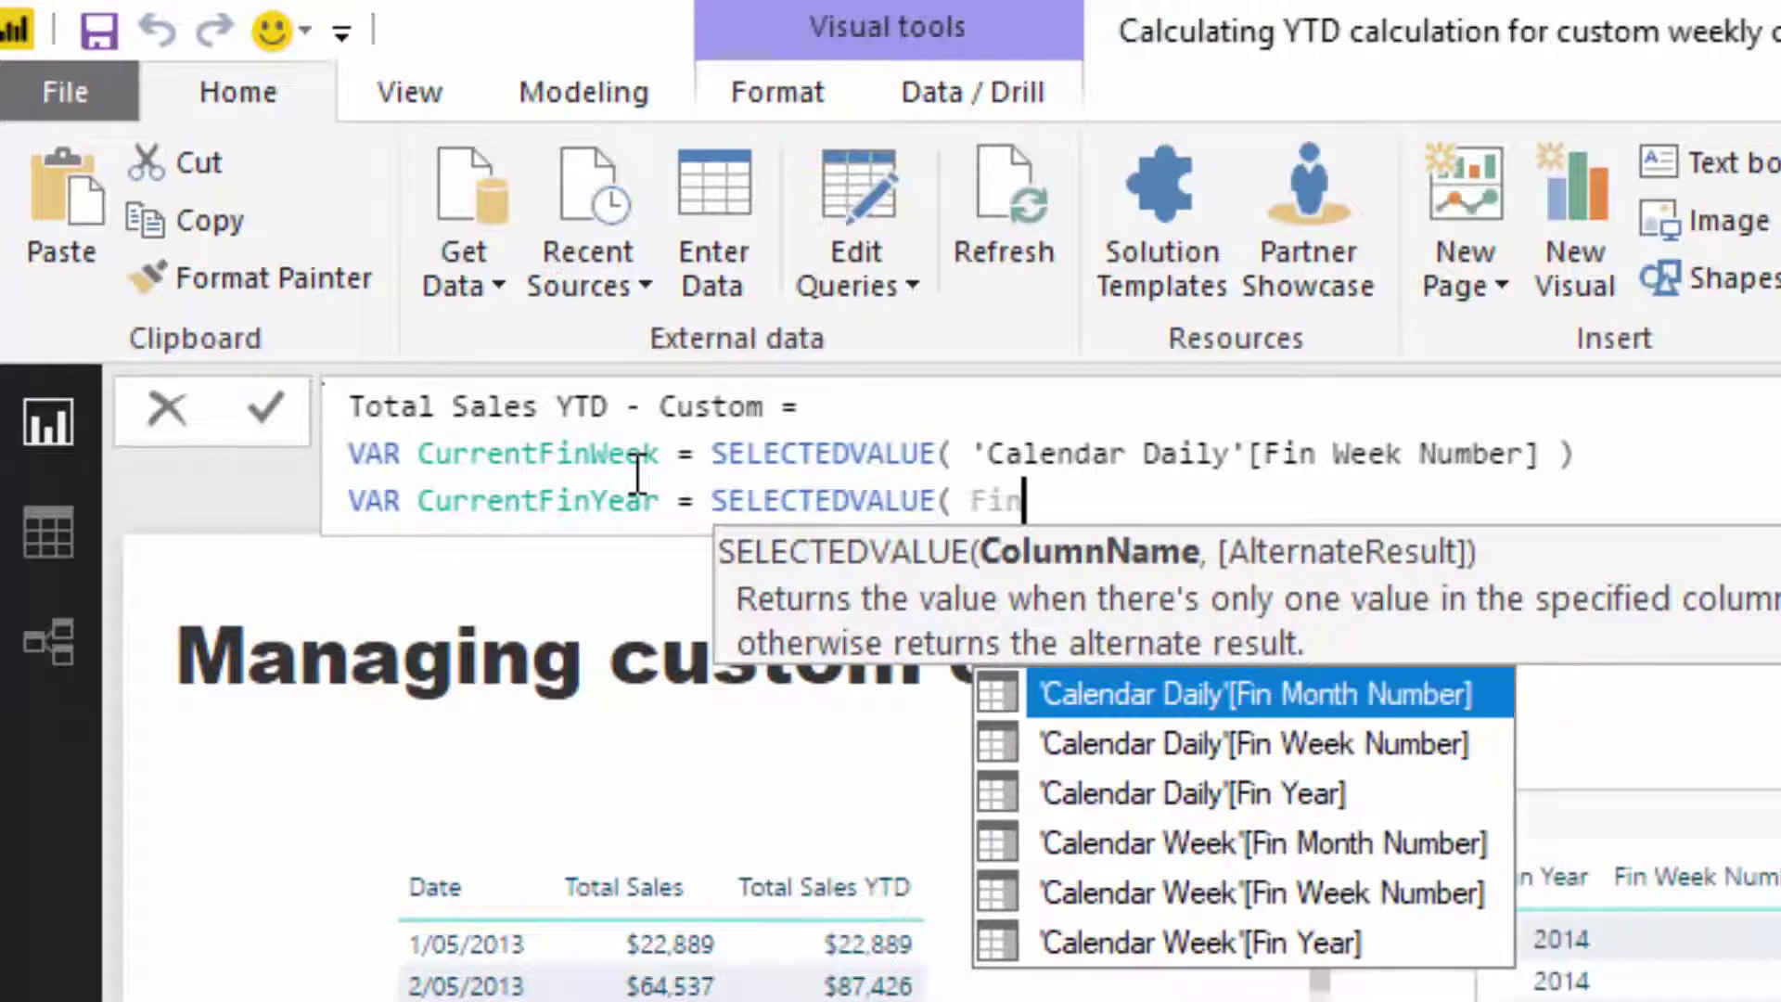
pyautogui.press('Down')
pyautogui.press('Down')
pyautogui.press('Tab')
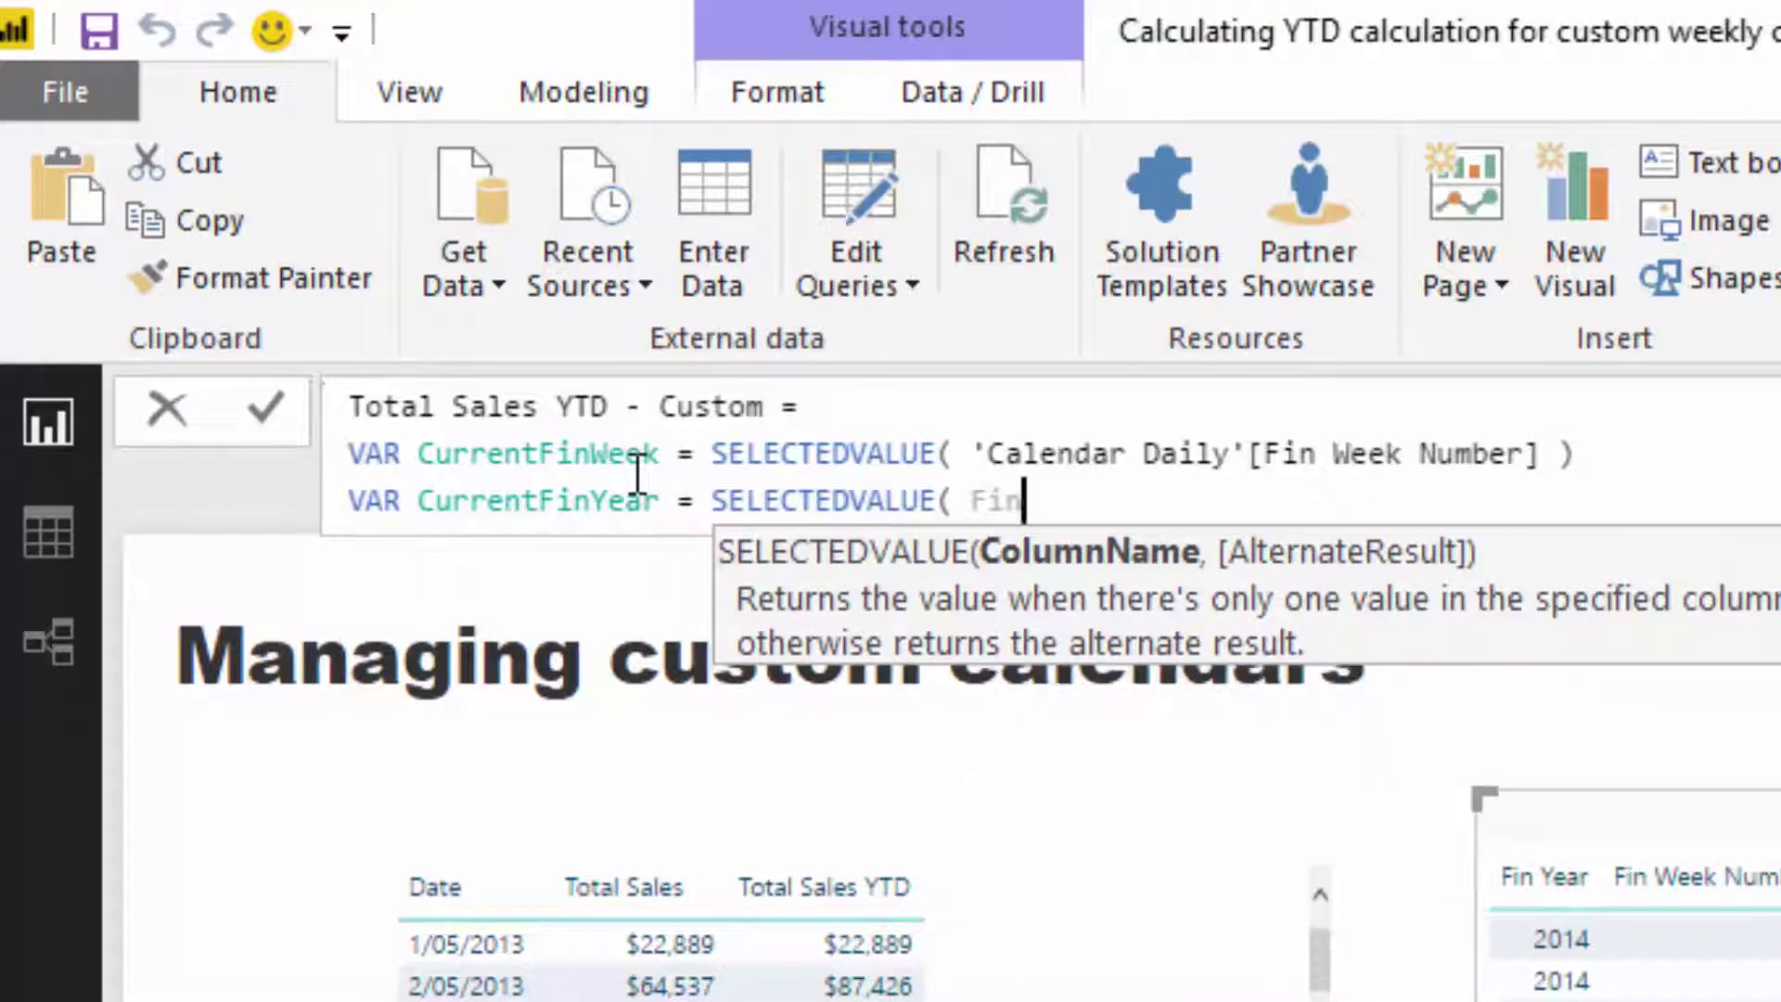
pyautogui.write(')')
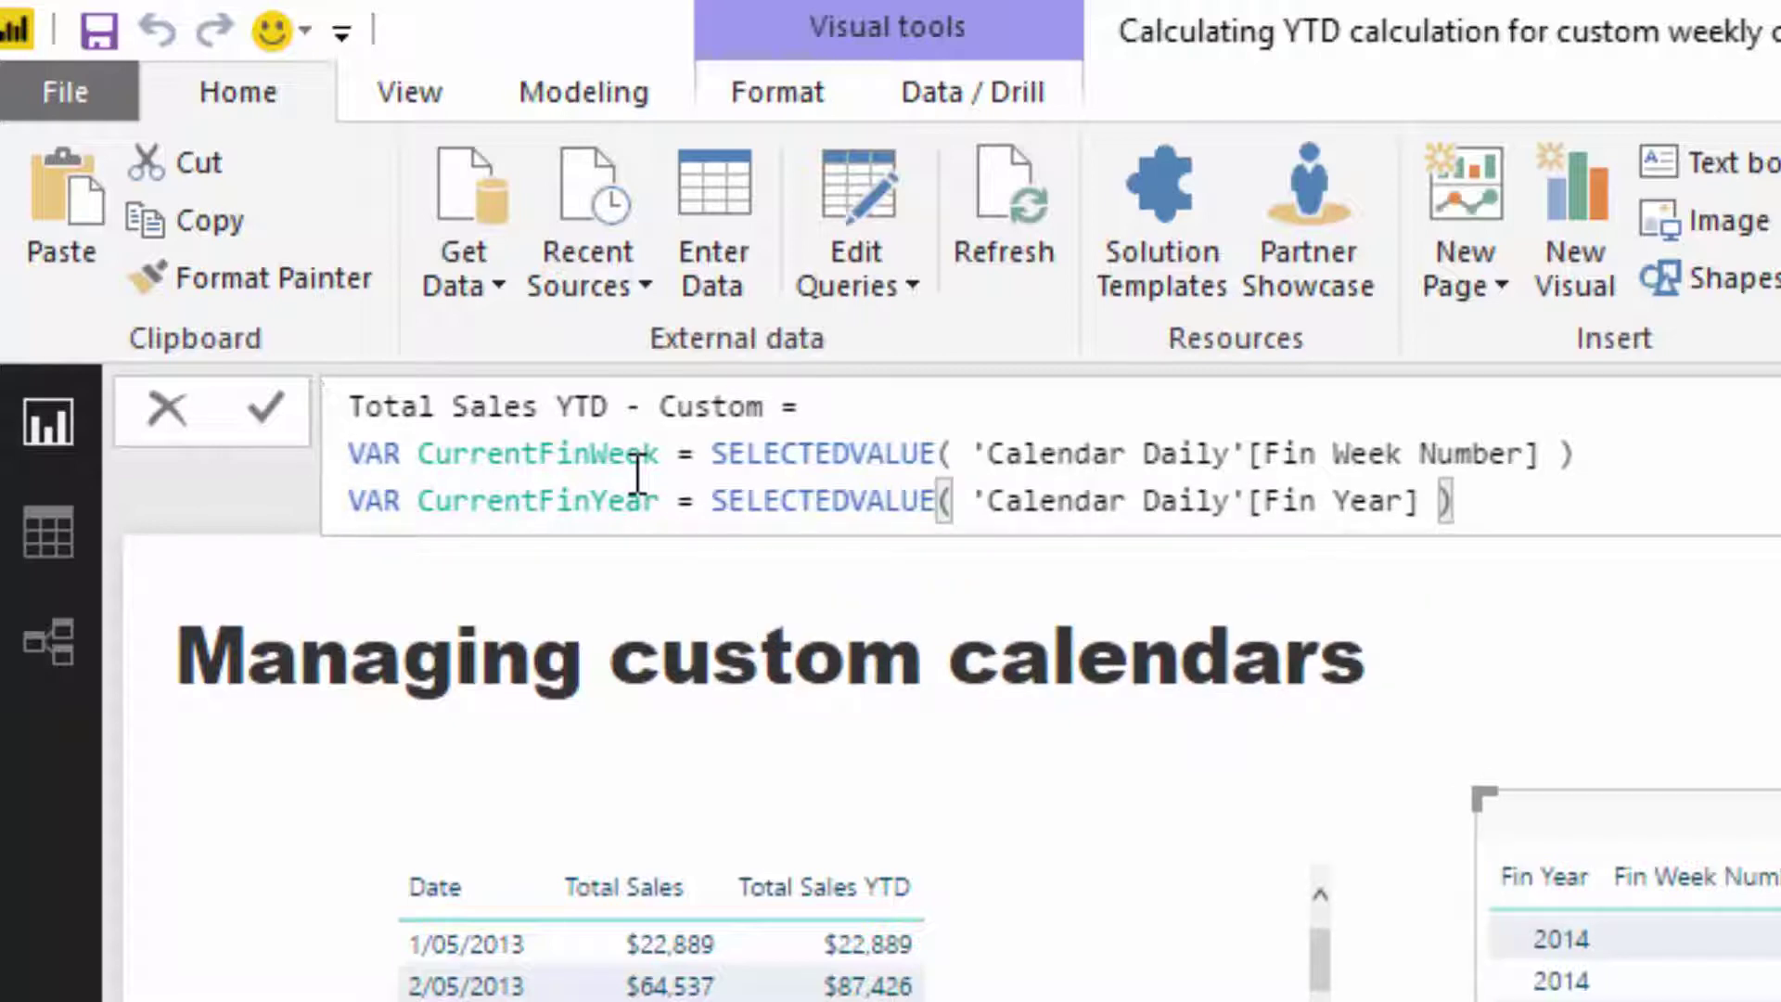
pyautogui.hotkey('shift', 'Return')
pyautogui.hotkey('shift', 'Return')
pyautogui.write('R')
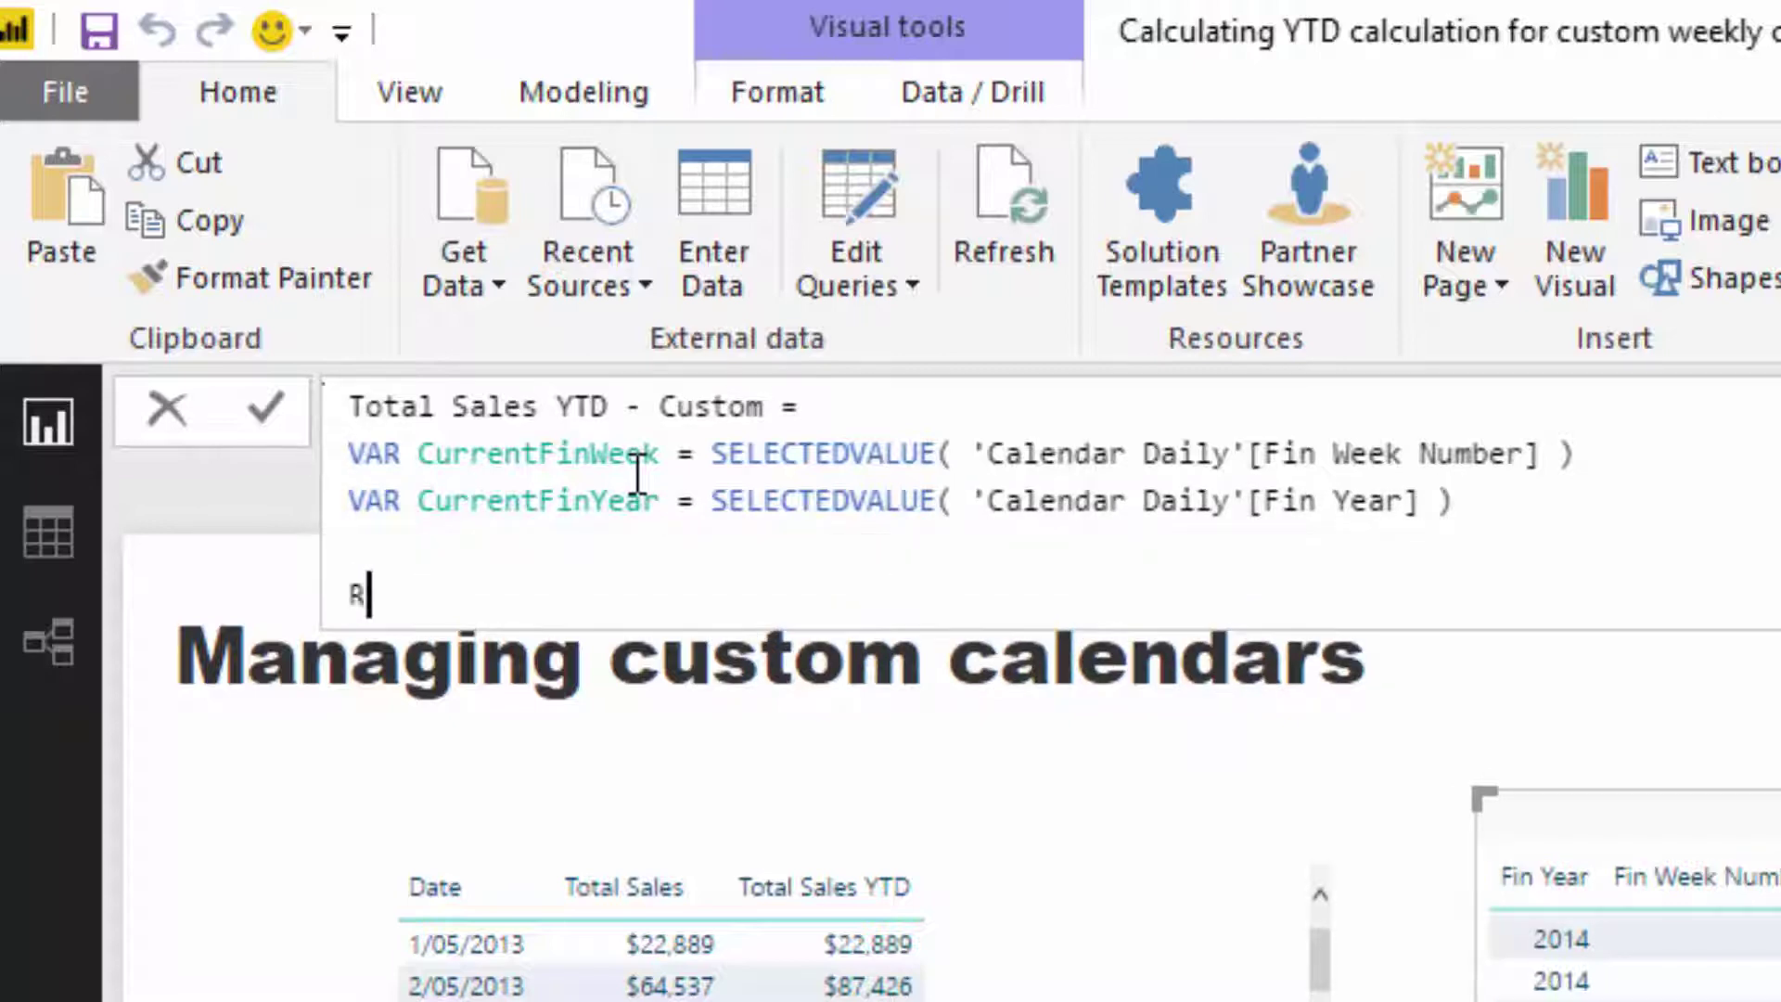
pyautogui.write('ETURN')
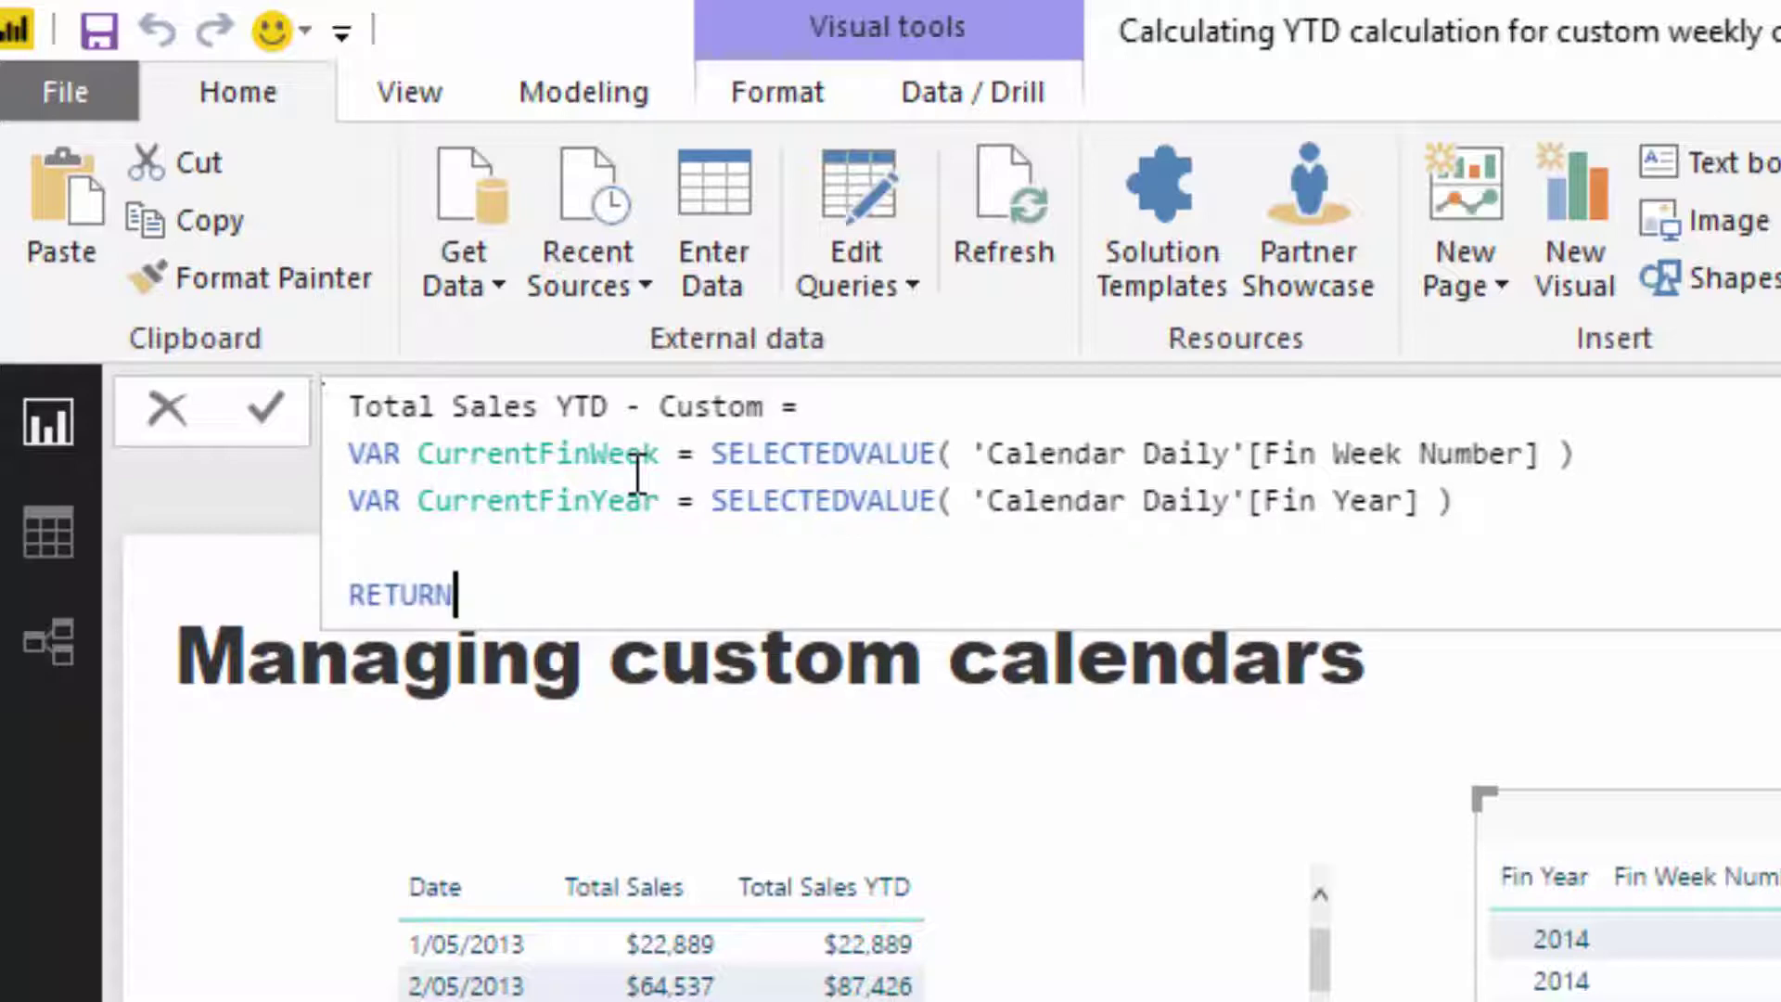
# - Start the return expression with CALCULATE([Total Sales], ...)
pyautogui.hotkey('shift', 'Return')
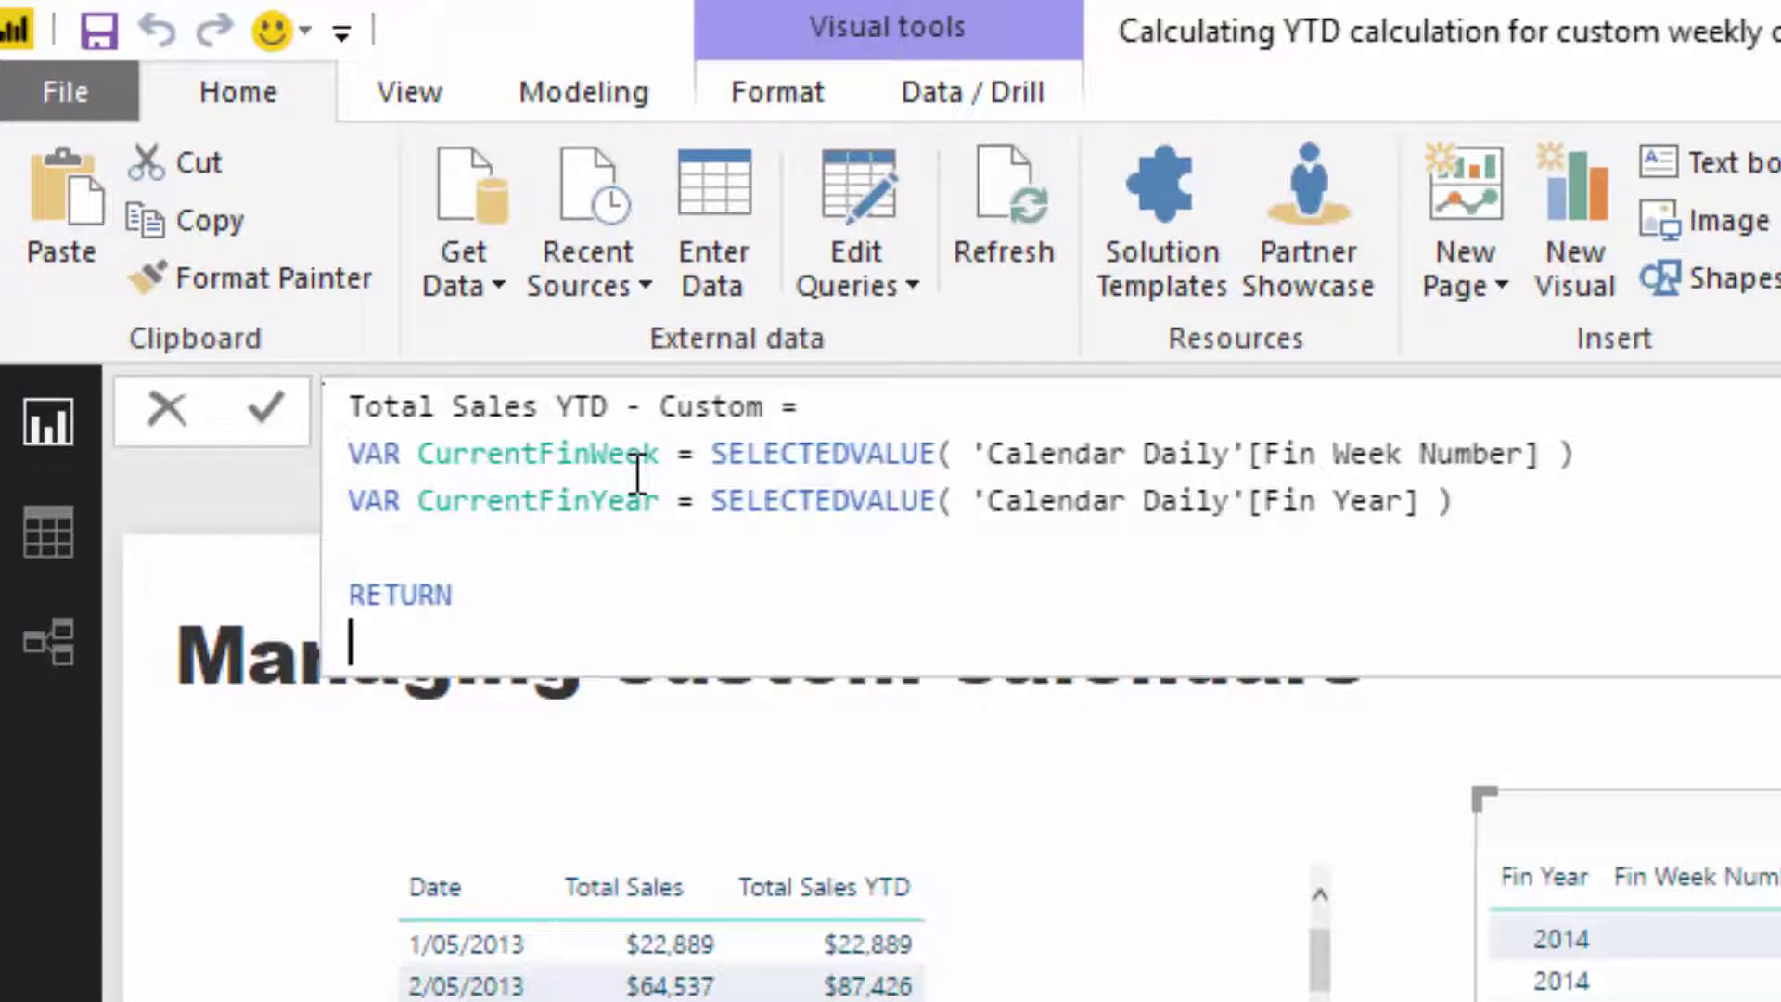
pyautogui.write('CA')
pyautogui.press('Tab')
pyautogui.write('( Tota')
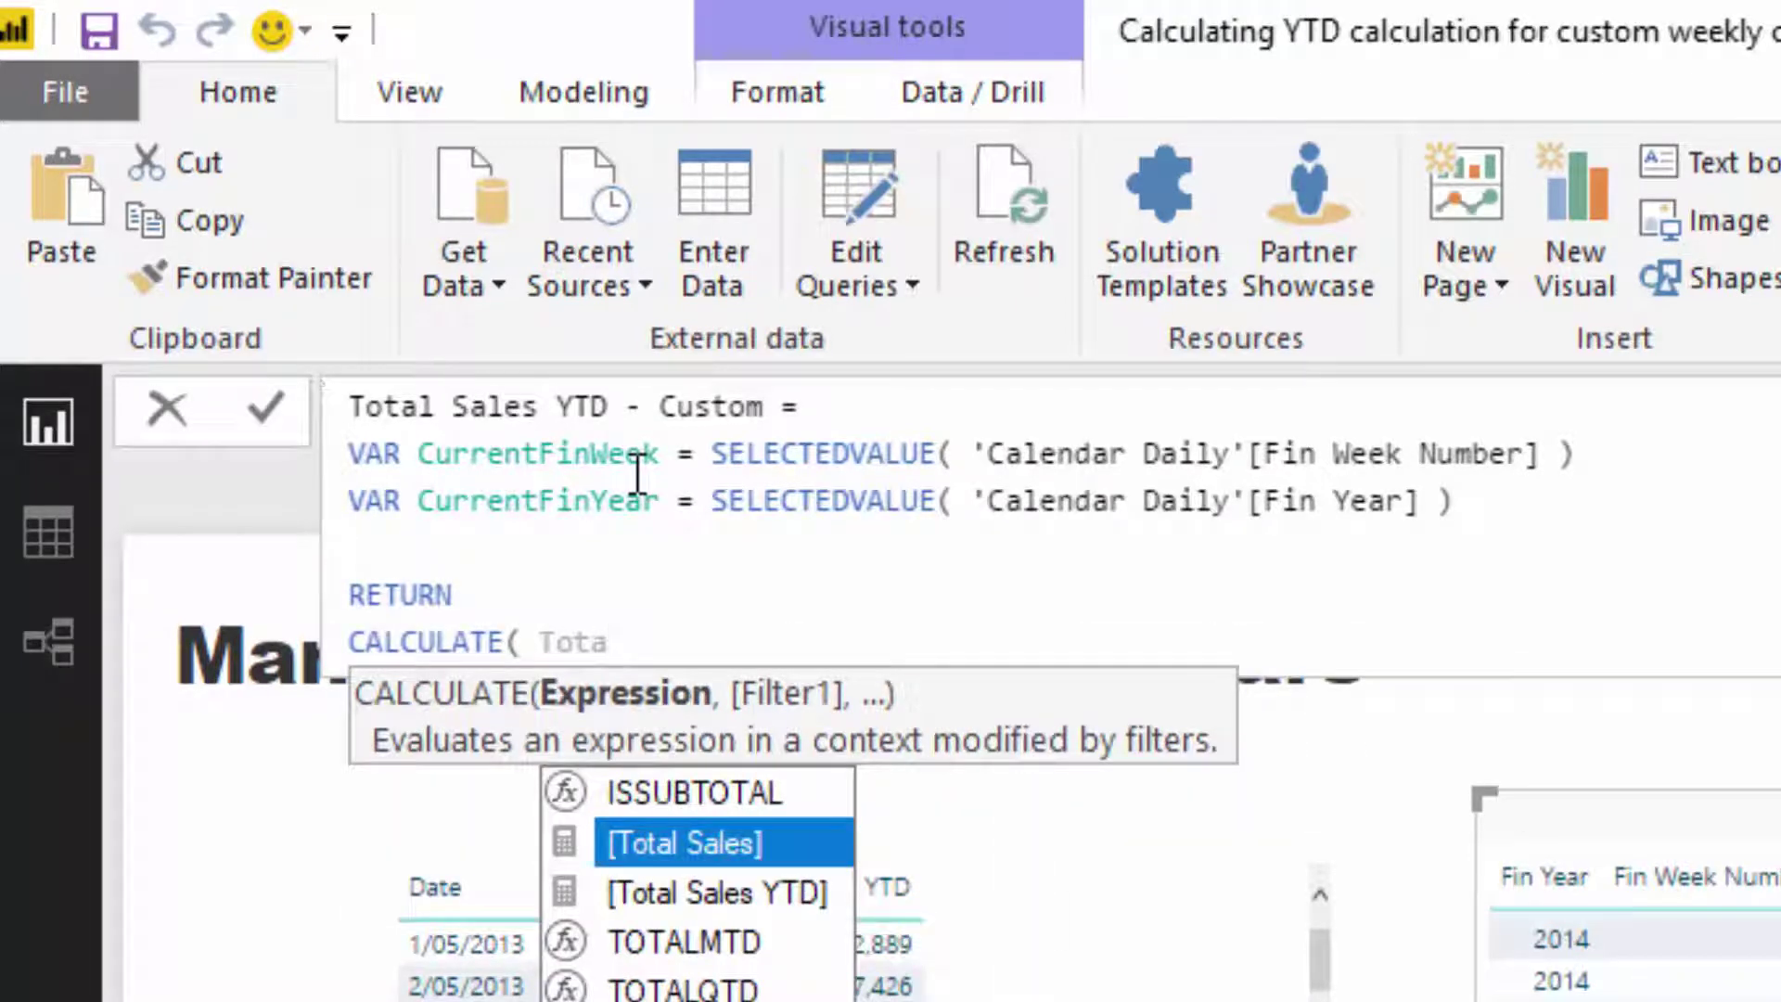
pyautogui.press('Tab')
pyautogui.write(',')
pyautogui.hotkey('shift', 'Return')
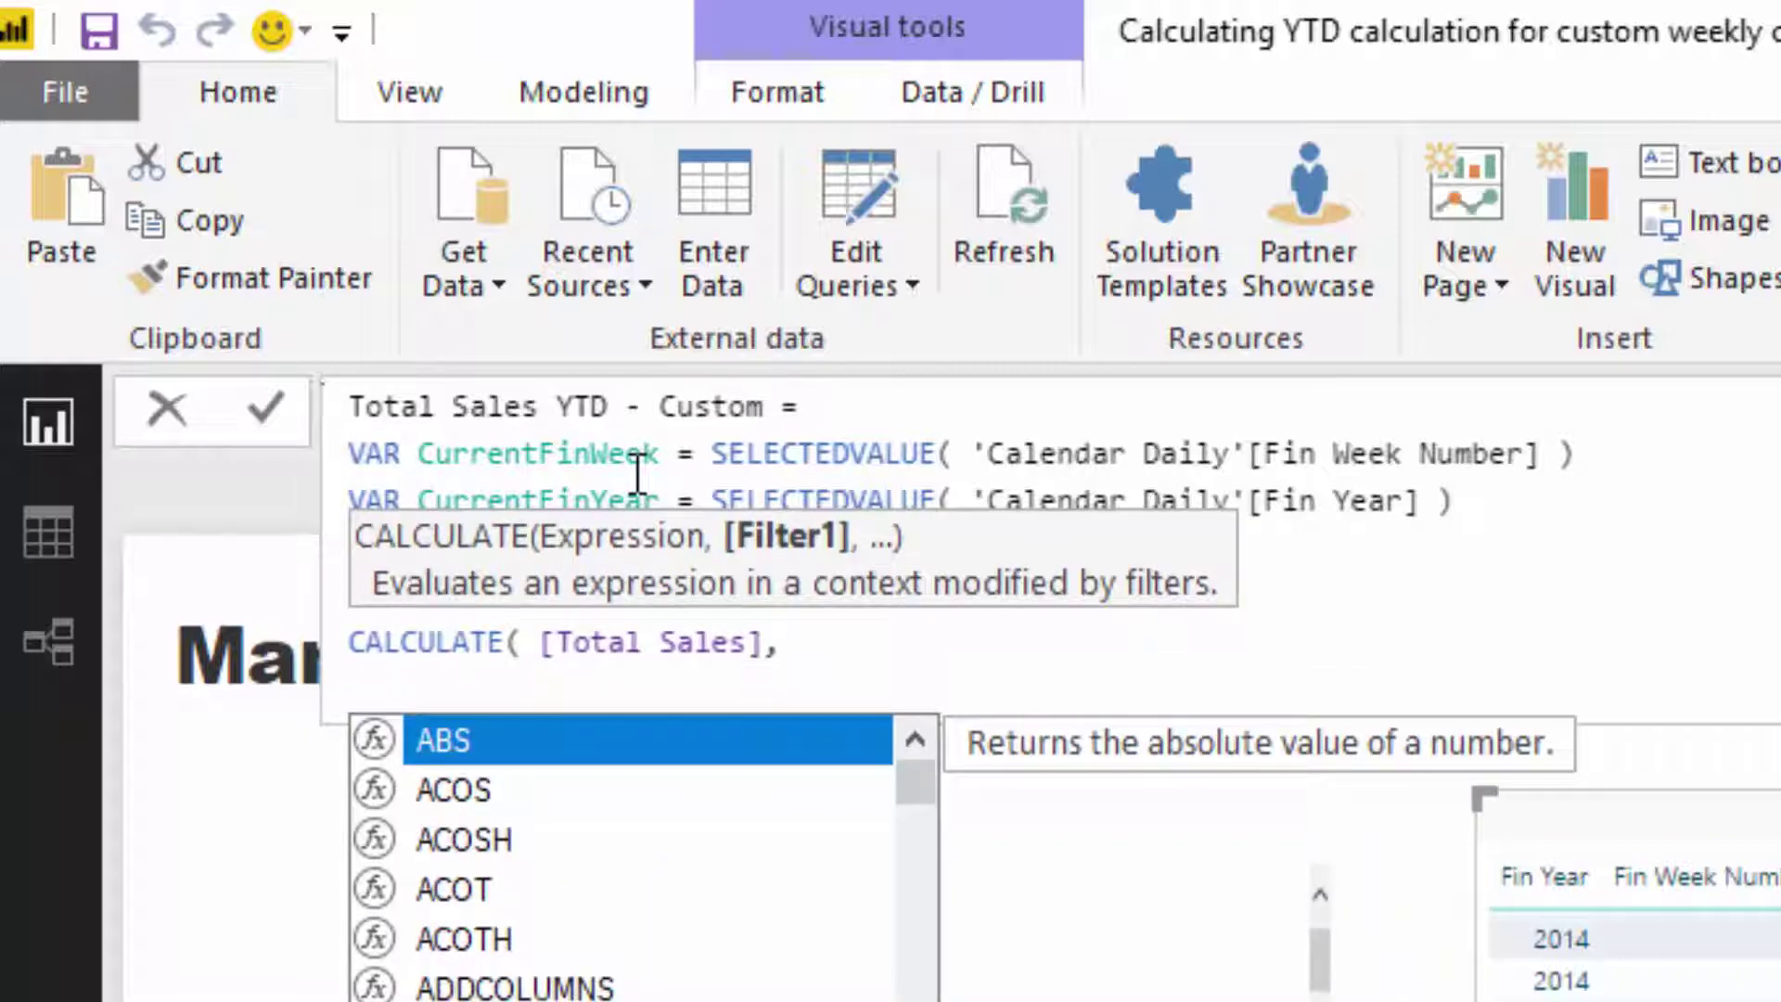
pyautogui.press('Escape')
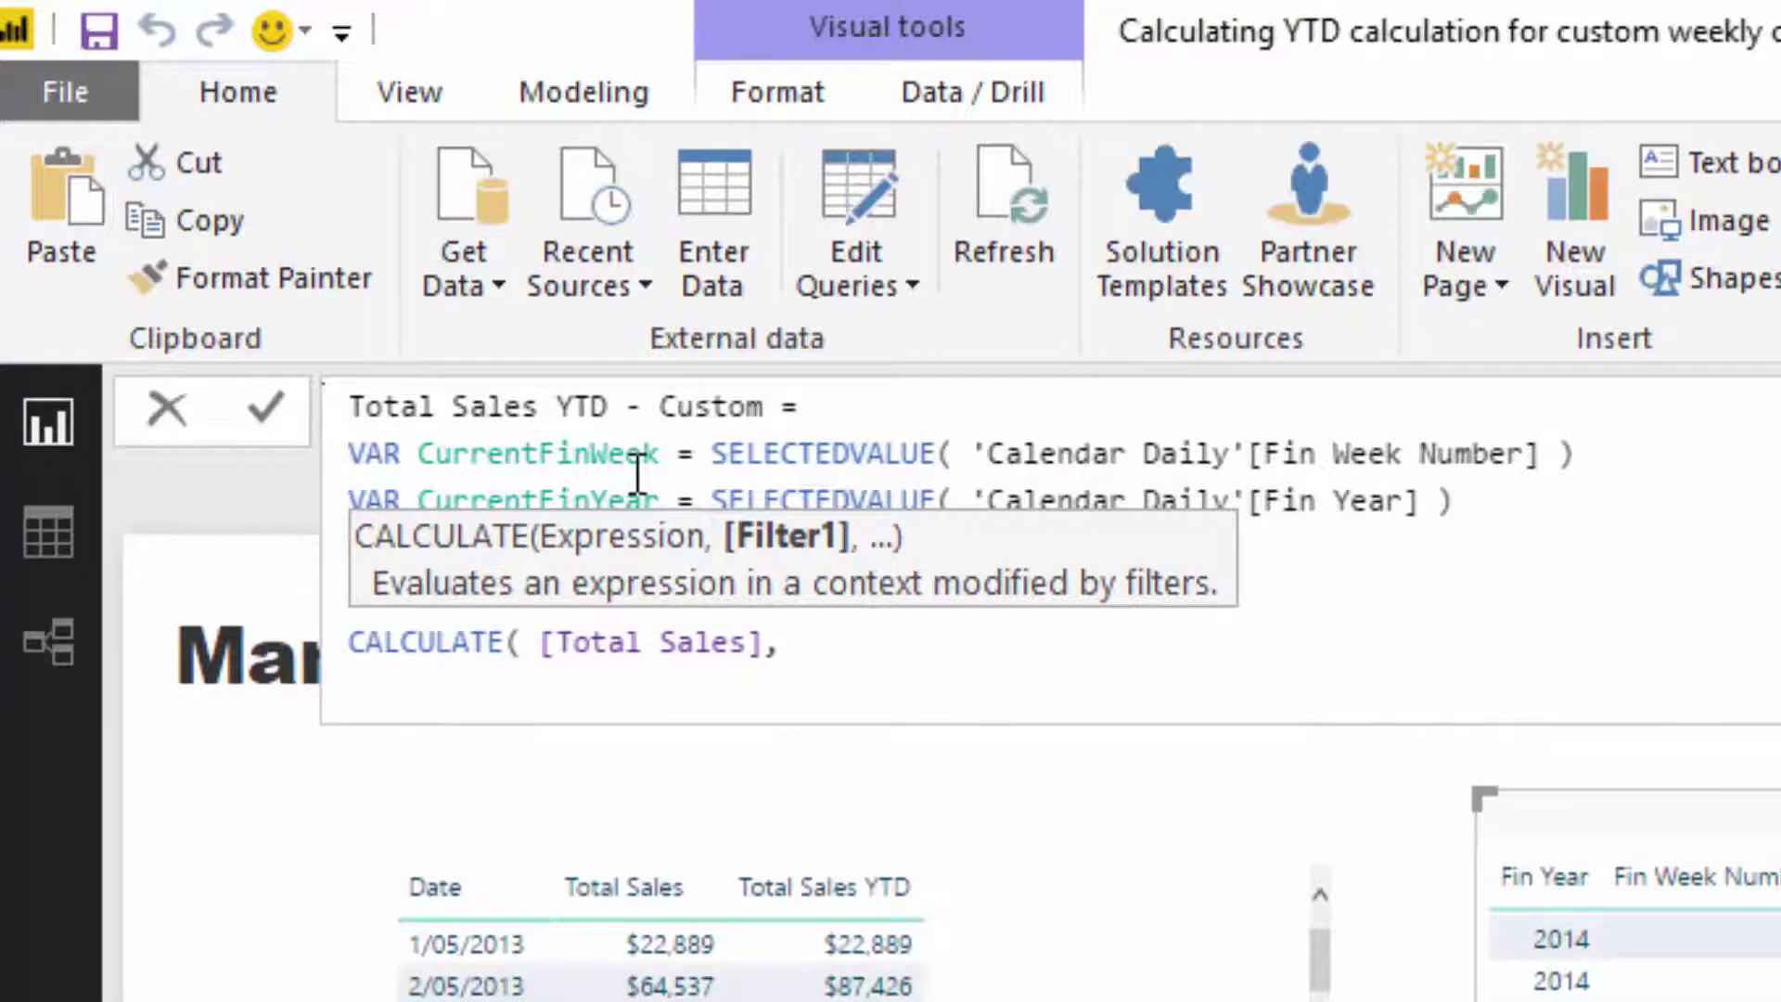
# - Add the filter argument FILTER(ALL('Calendar Daily'), ...)
pyautogui.write('FIL')
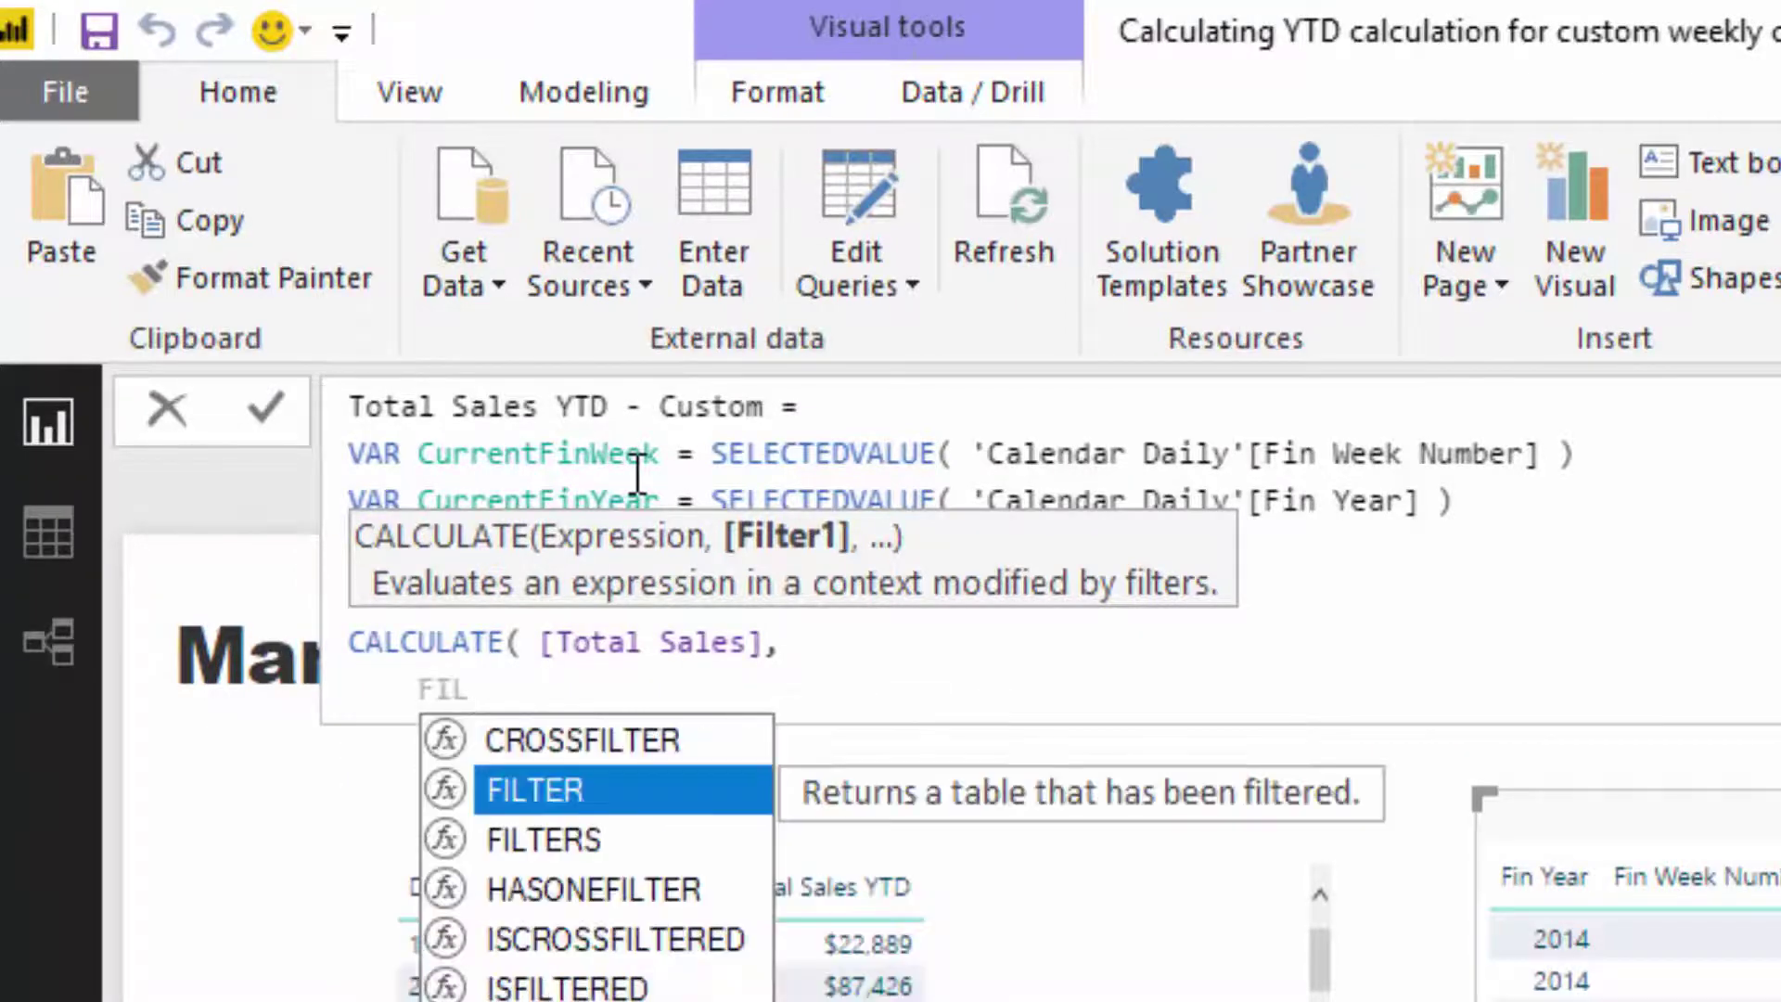
pyautogui.press('Tab')
pyautogui.write('ALL')
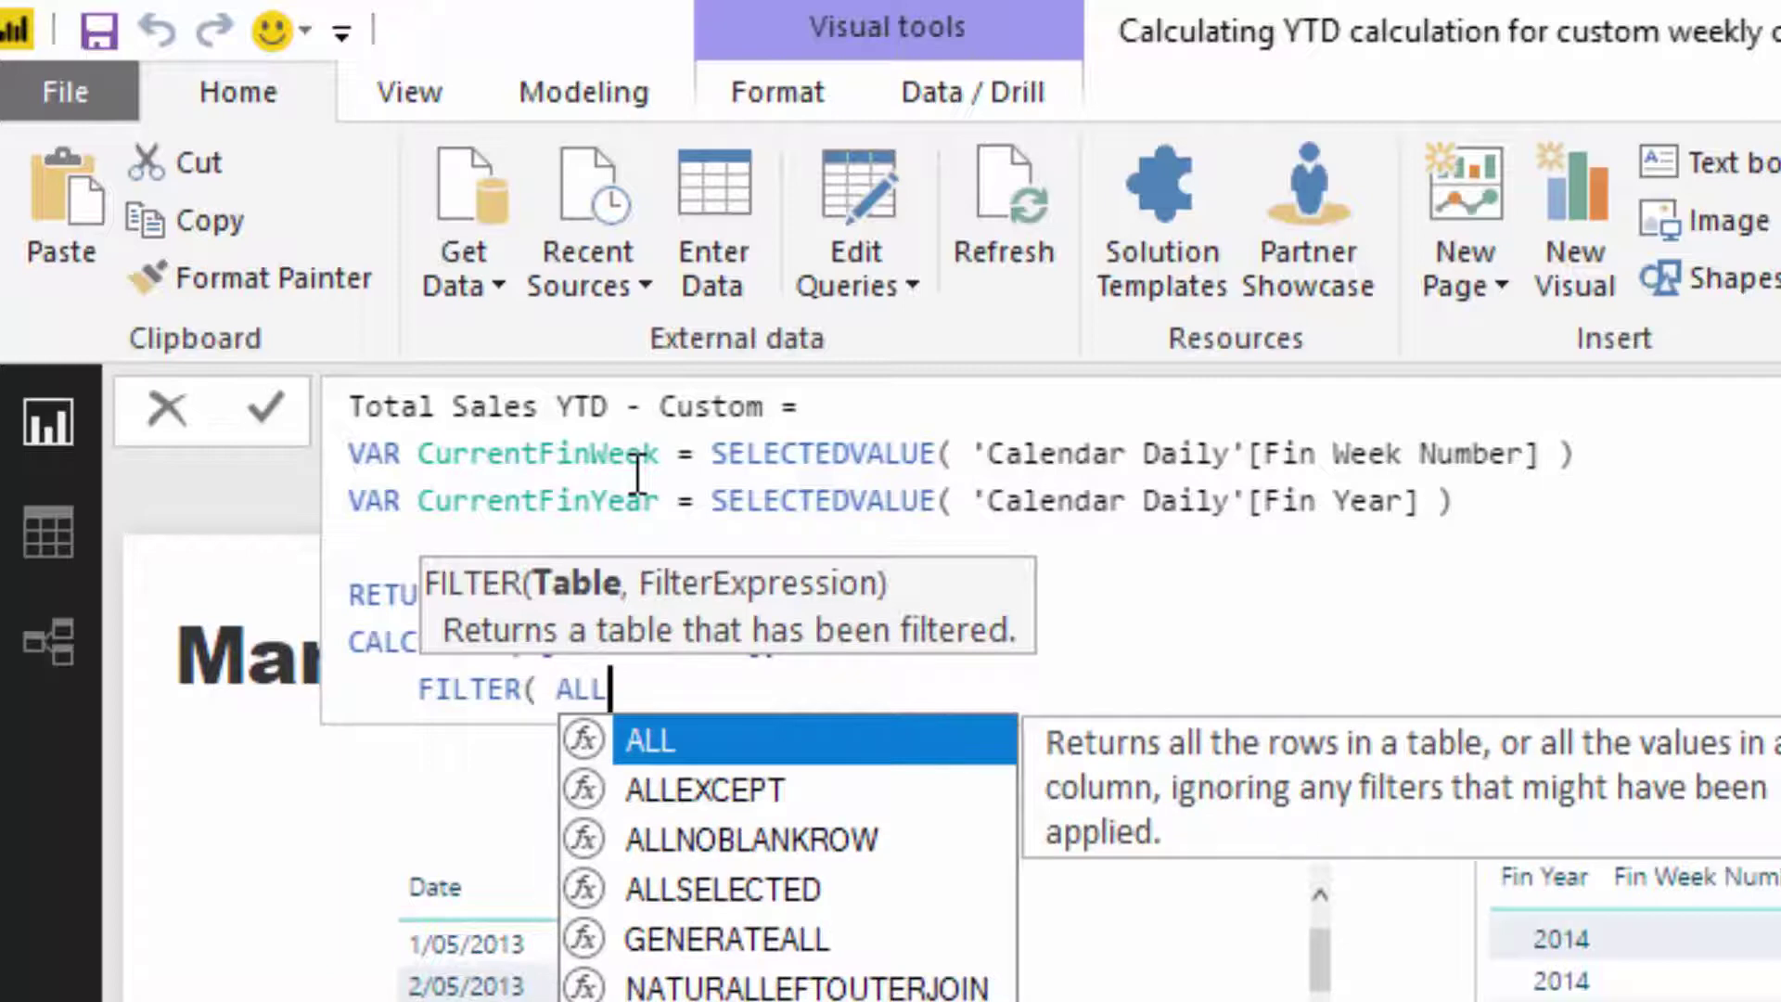
pyautogui.write('( Ca')
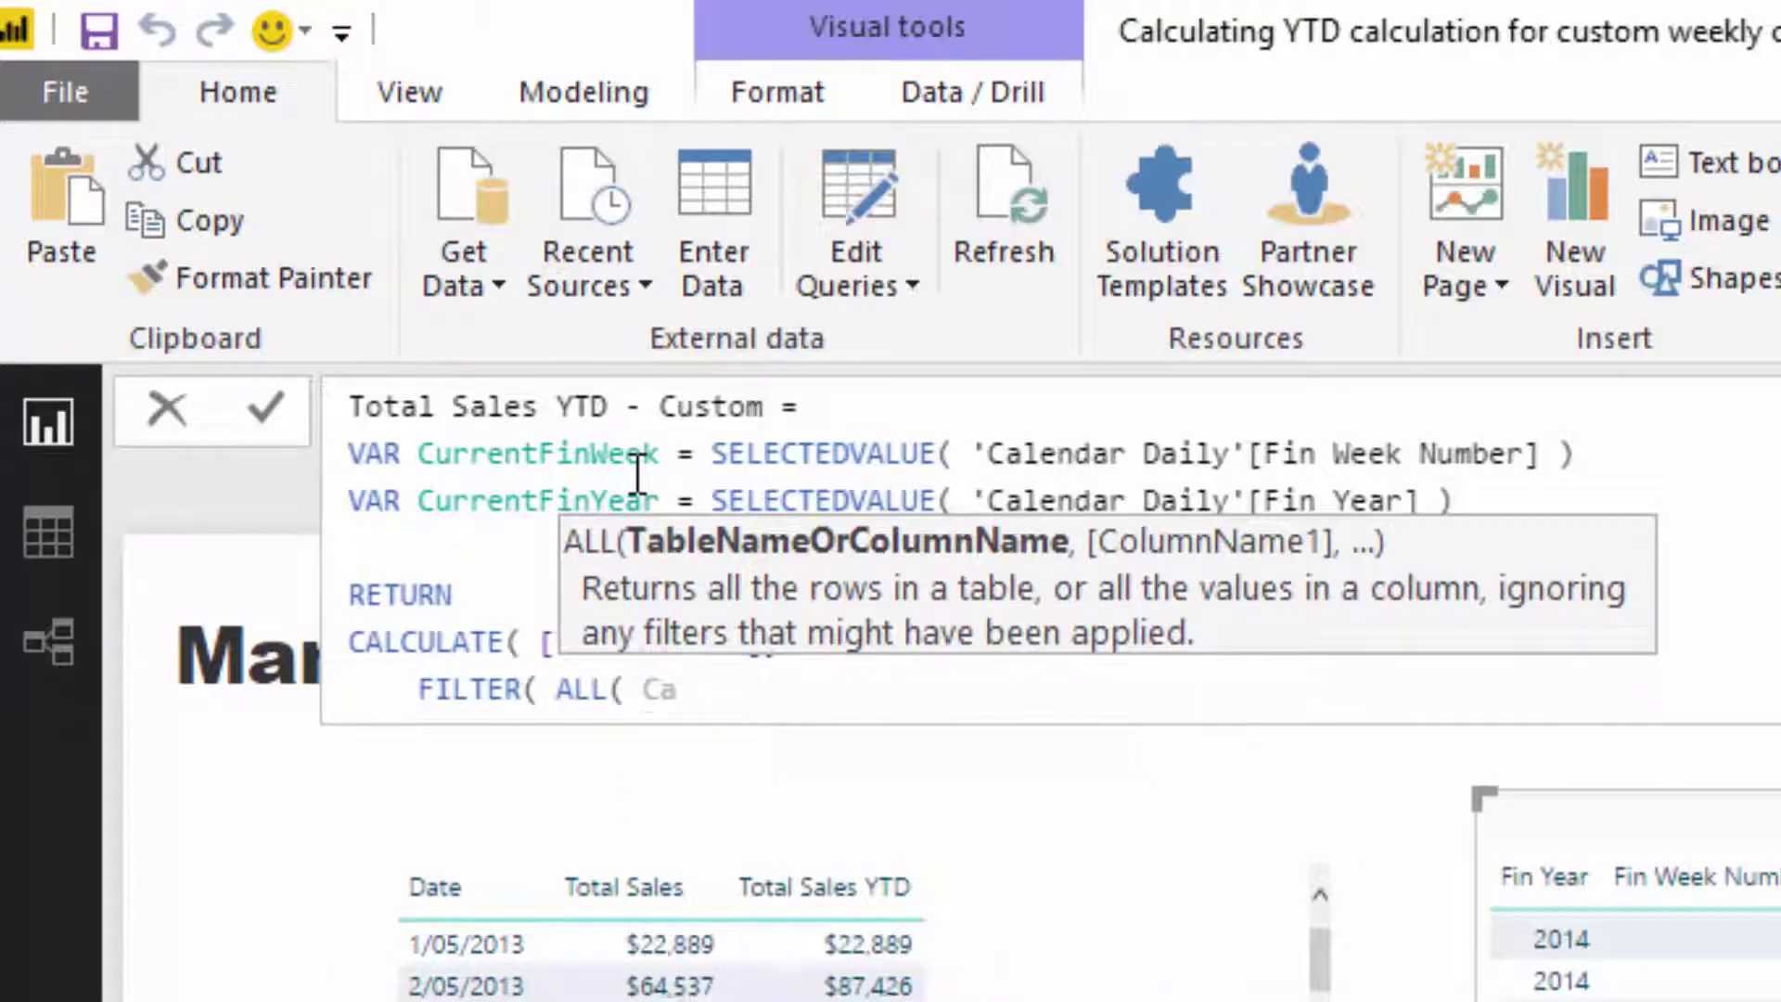
pyautogui.press('Tab')
pyautogui.write(')')
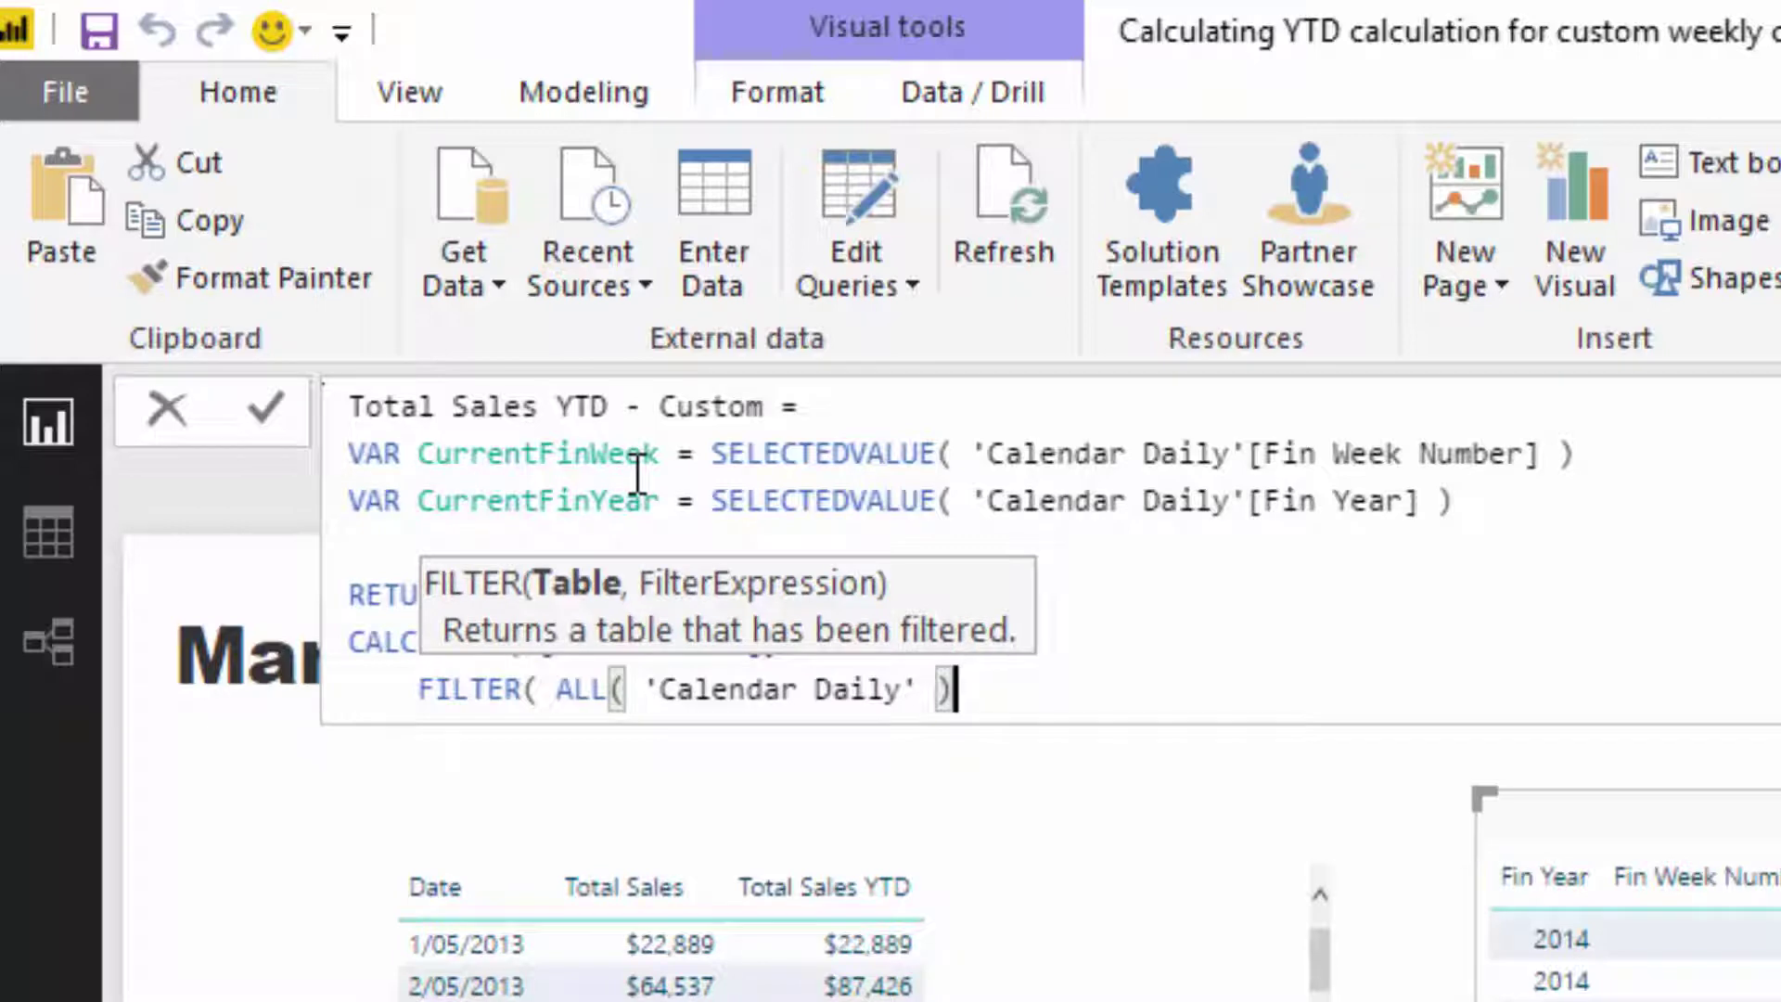
pyautogui.write(',')
pyautogui.hotkey('shift', 'Return')
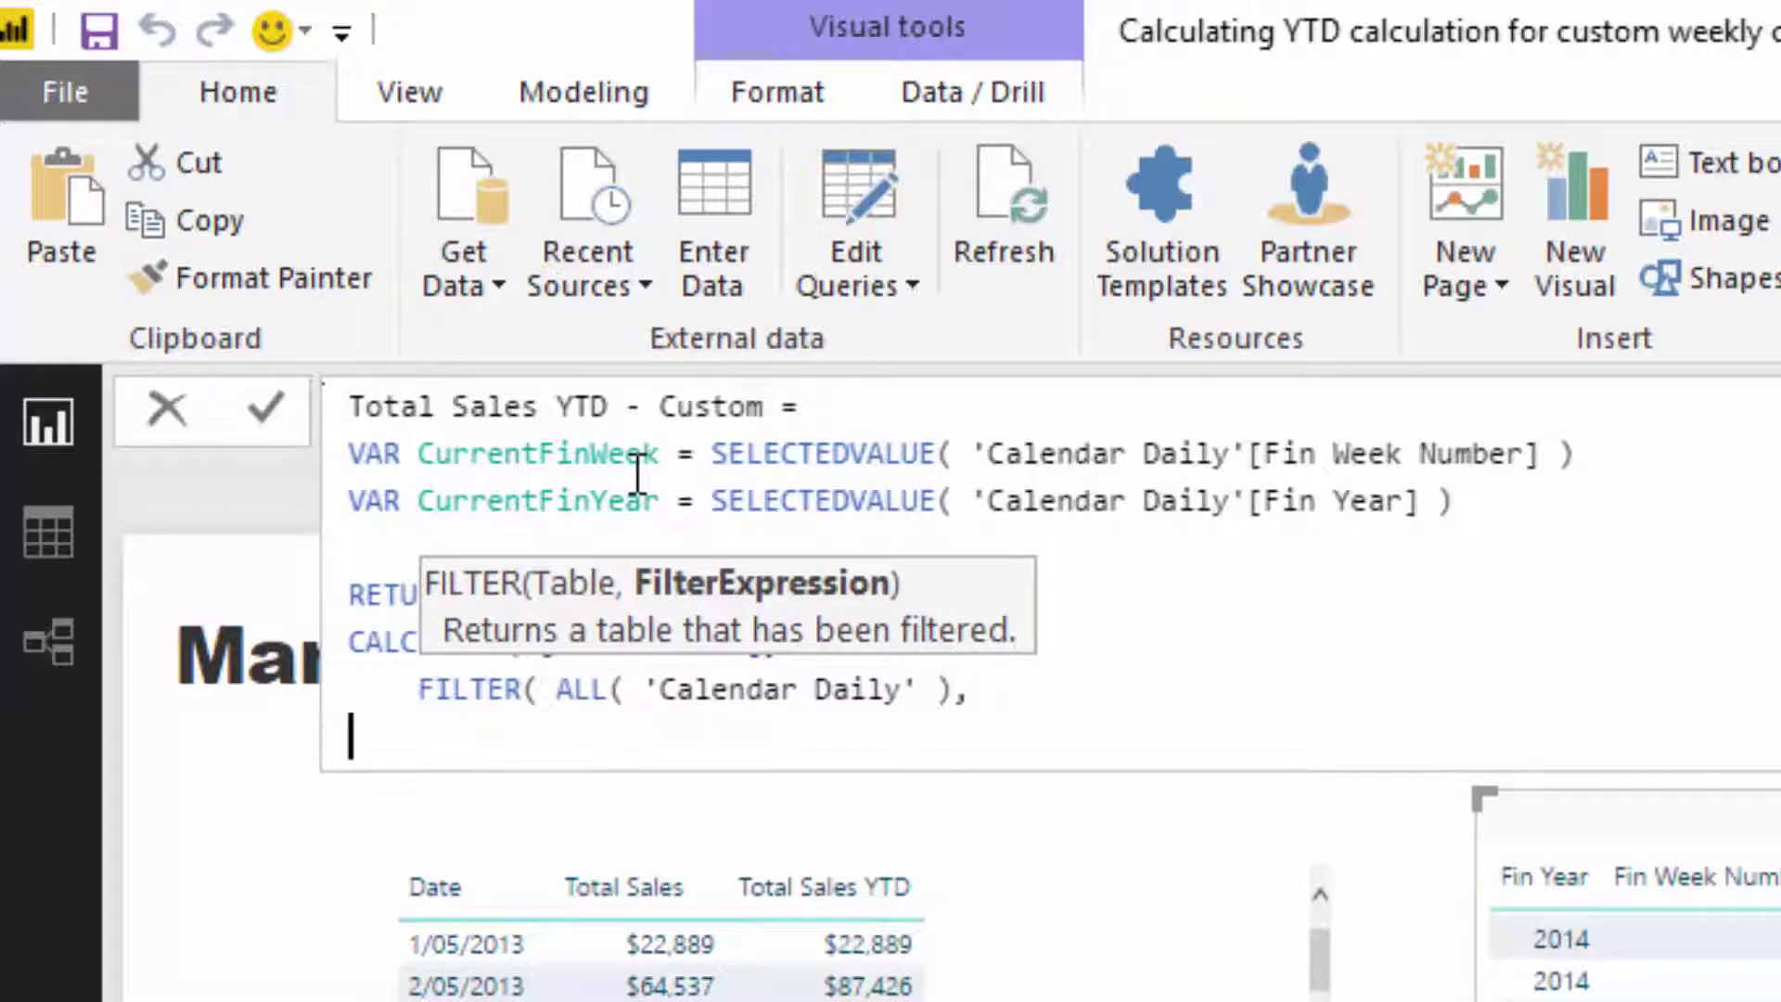
pyautogui.press('Tab')
pyautogui.press('Tab')
# - Add the condition Fin Year = CurrentFinYear &&
pyautogui.write('Fin')
pyautogui.press('Tab')
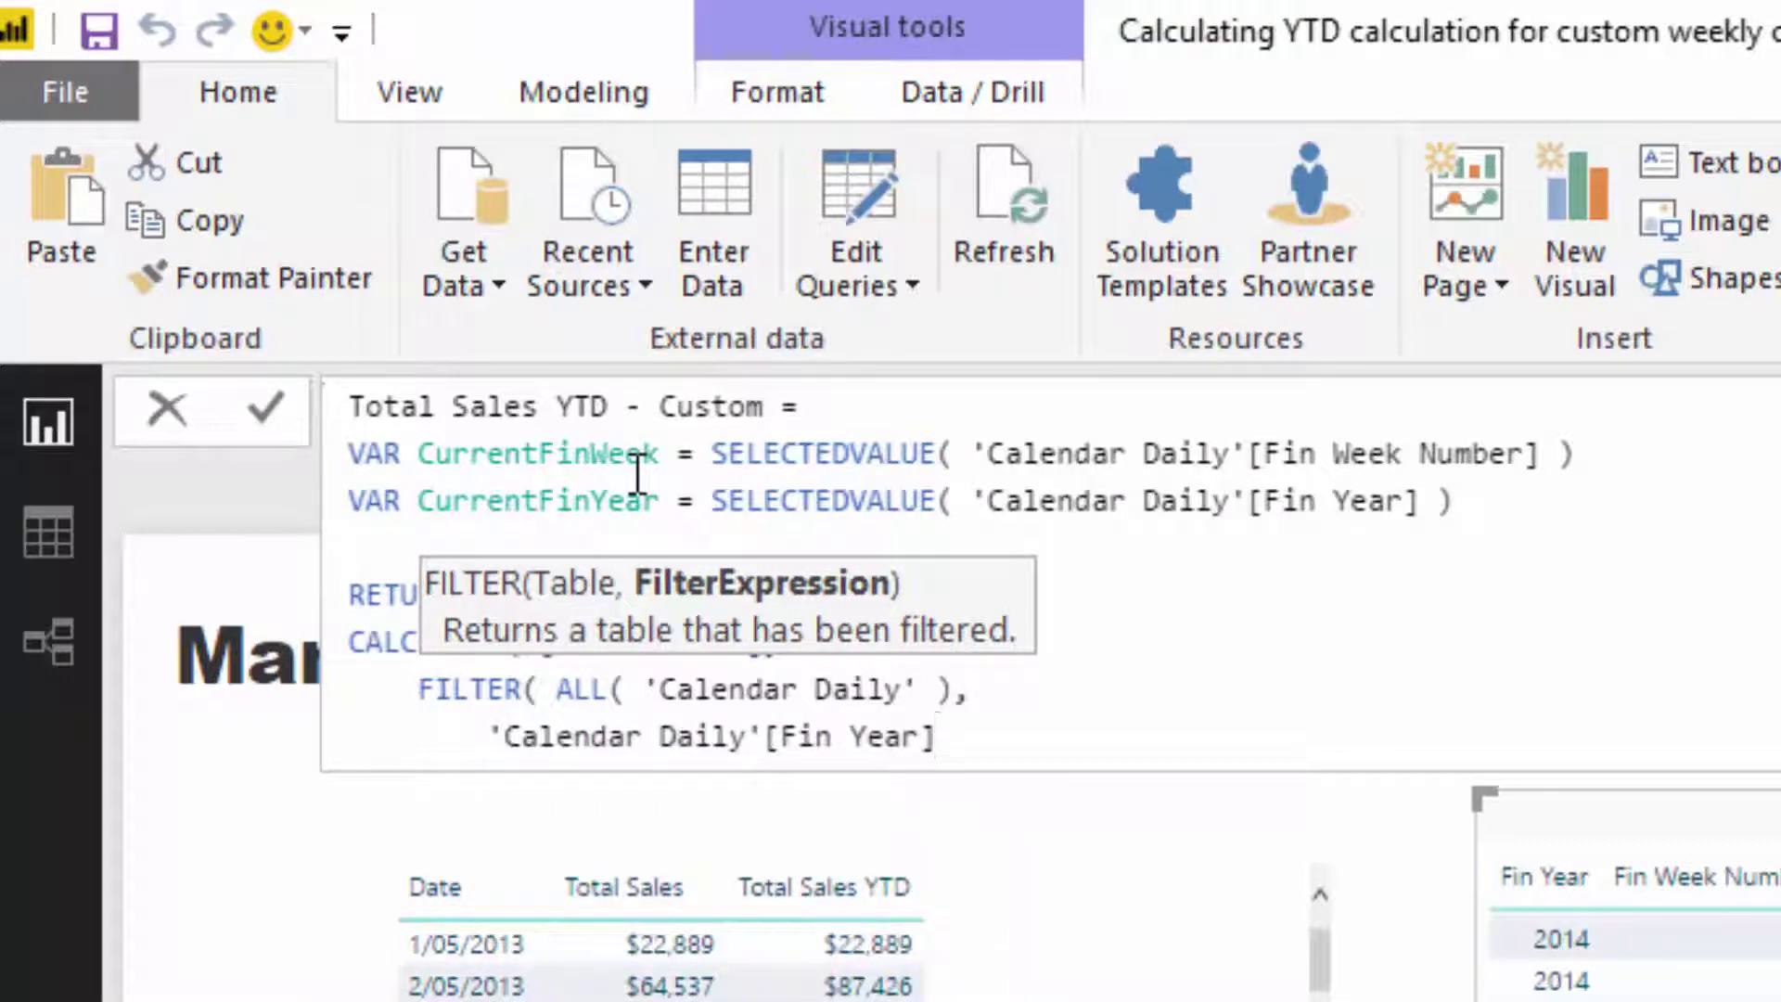
pyautogui.write('= Cur')
pyautogui.press('Down')
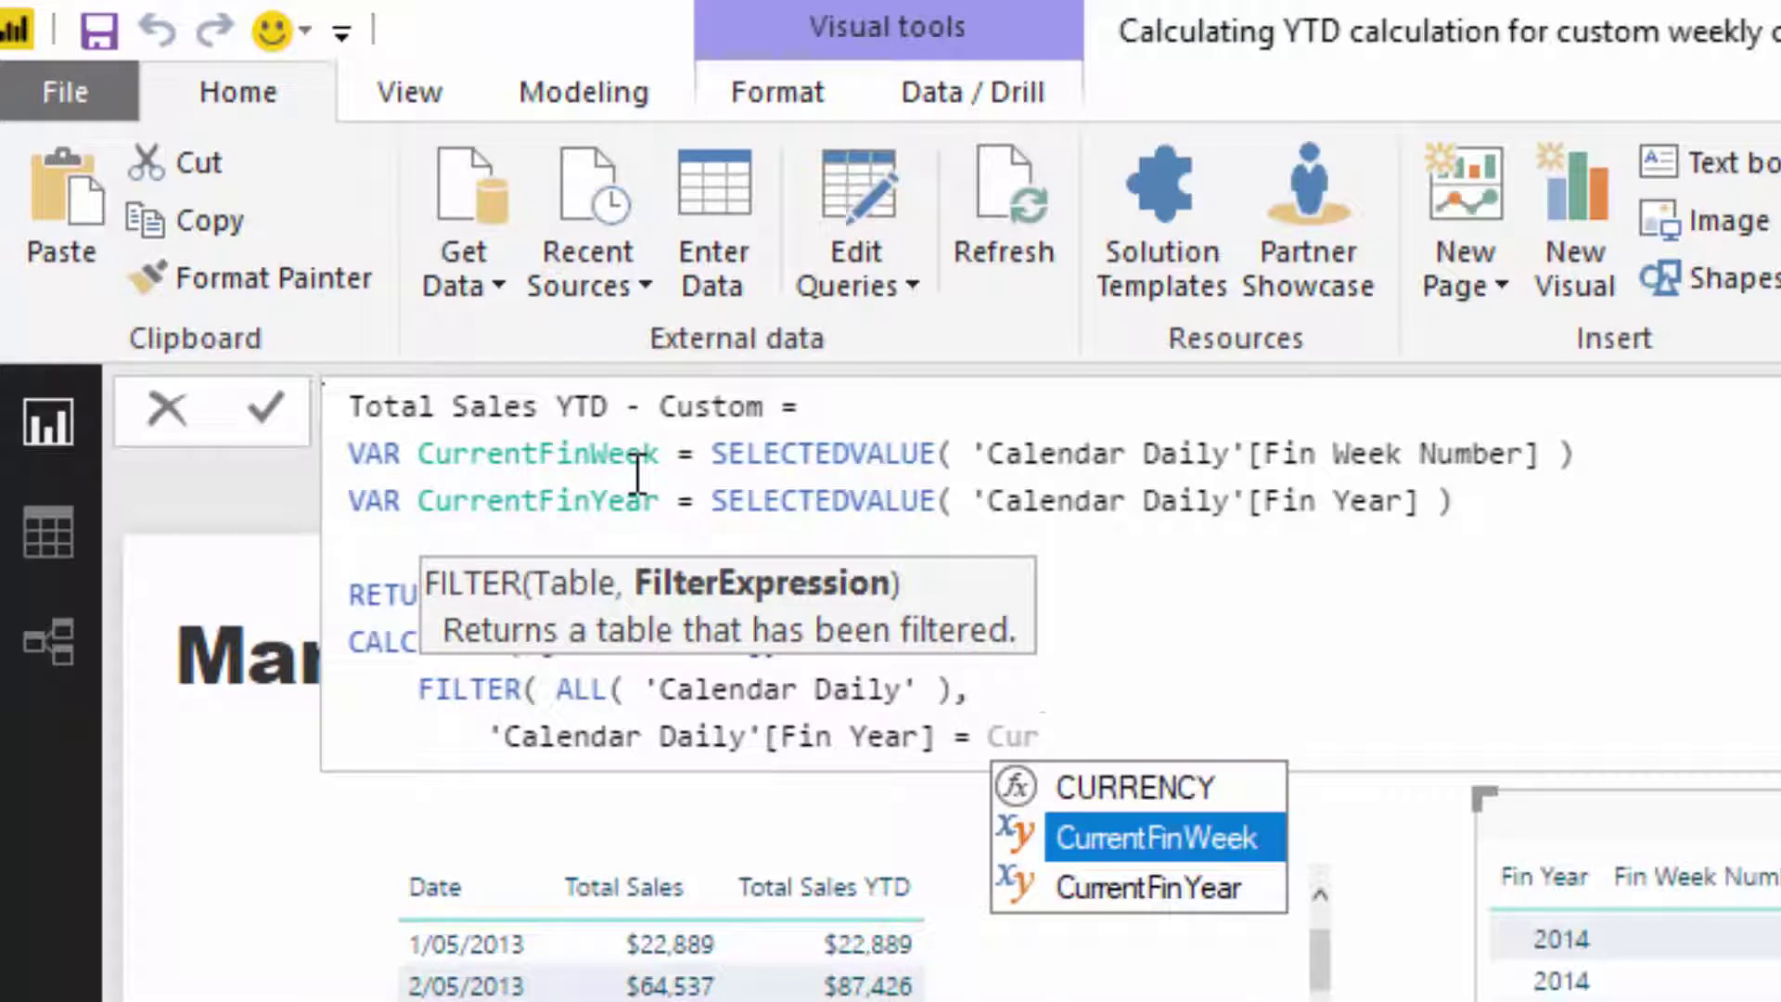
pyautogui.press('Down')
pyautogui.press('Tab')
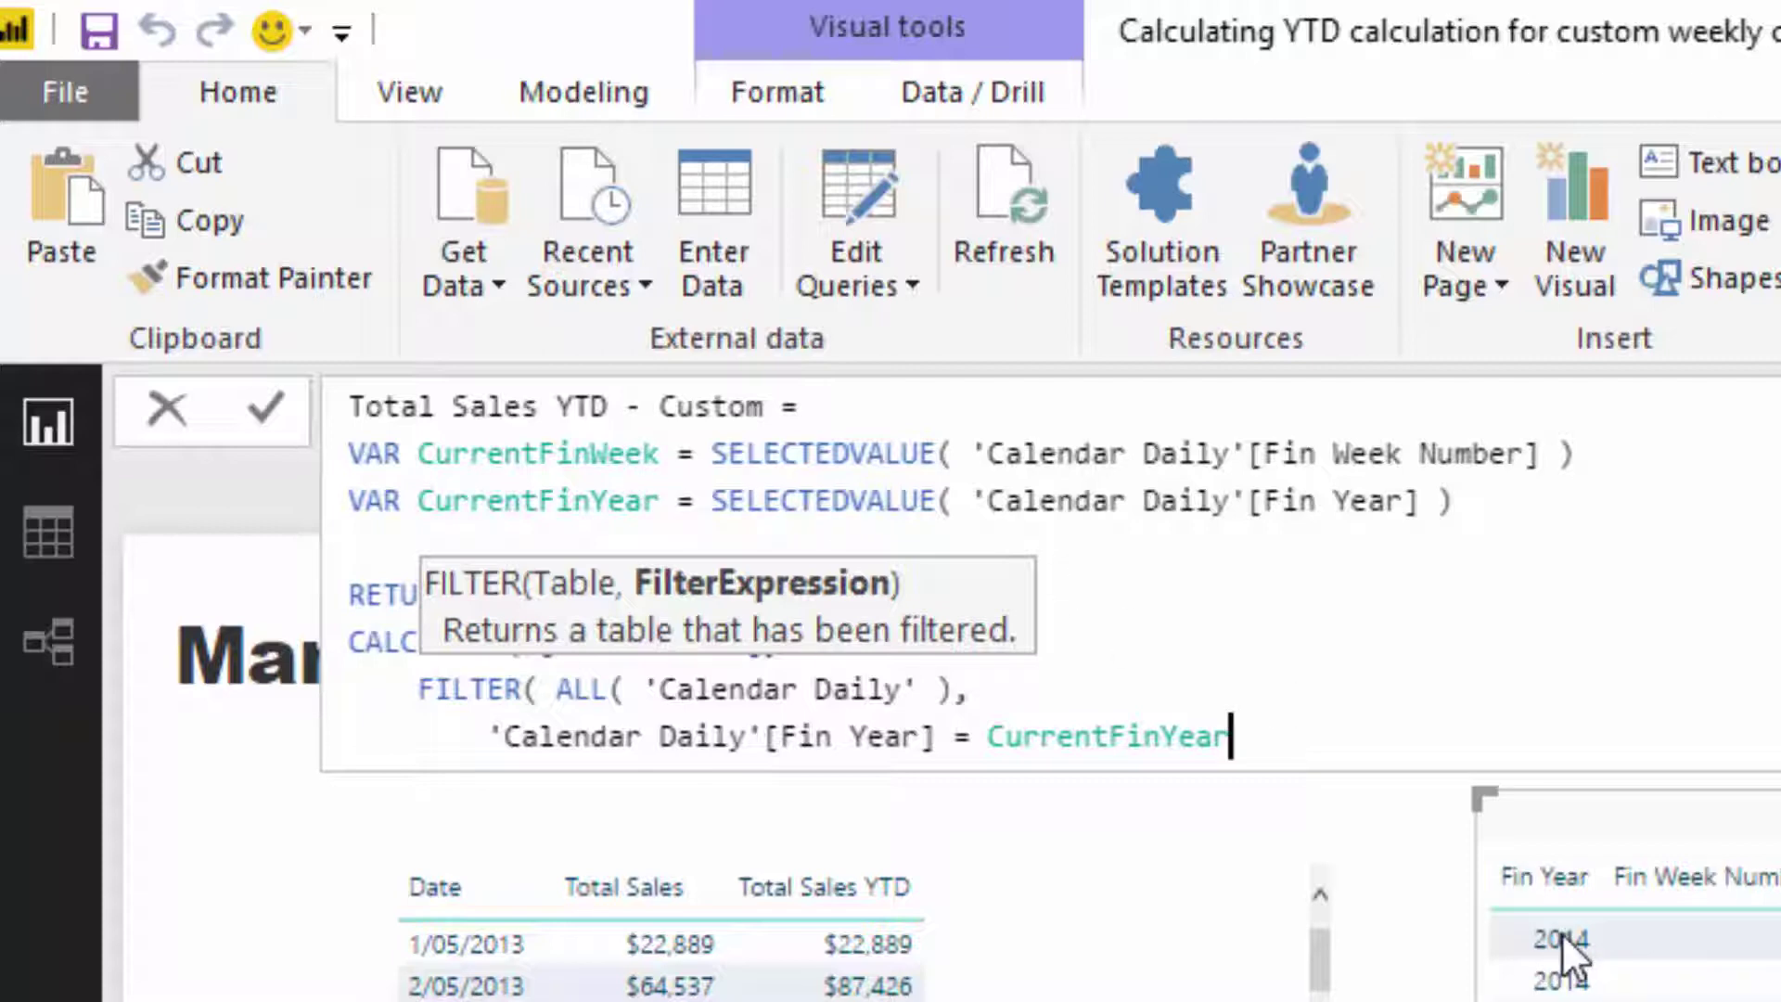
pyautogui.write('&&')
pyautogui.press('Return')
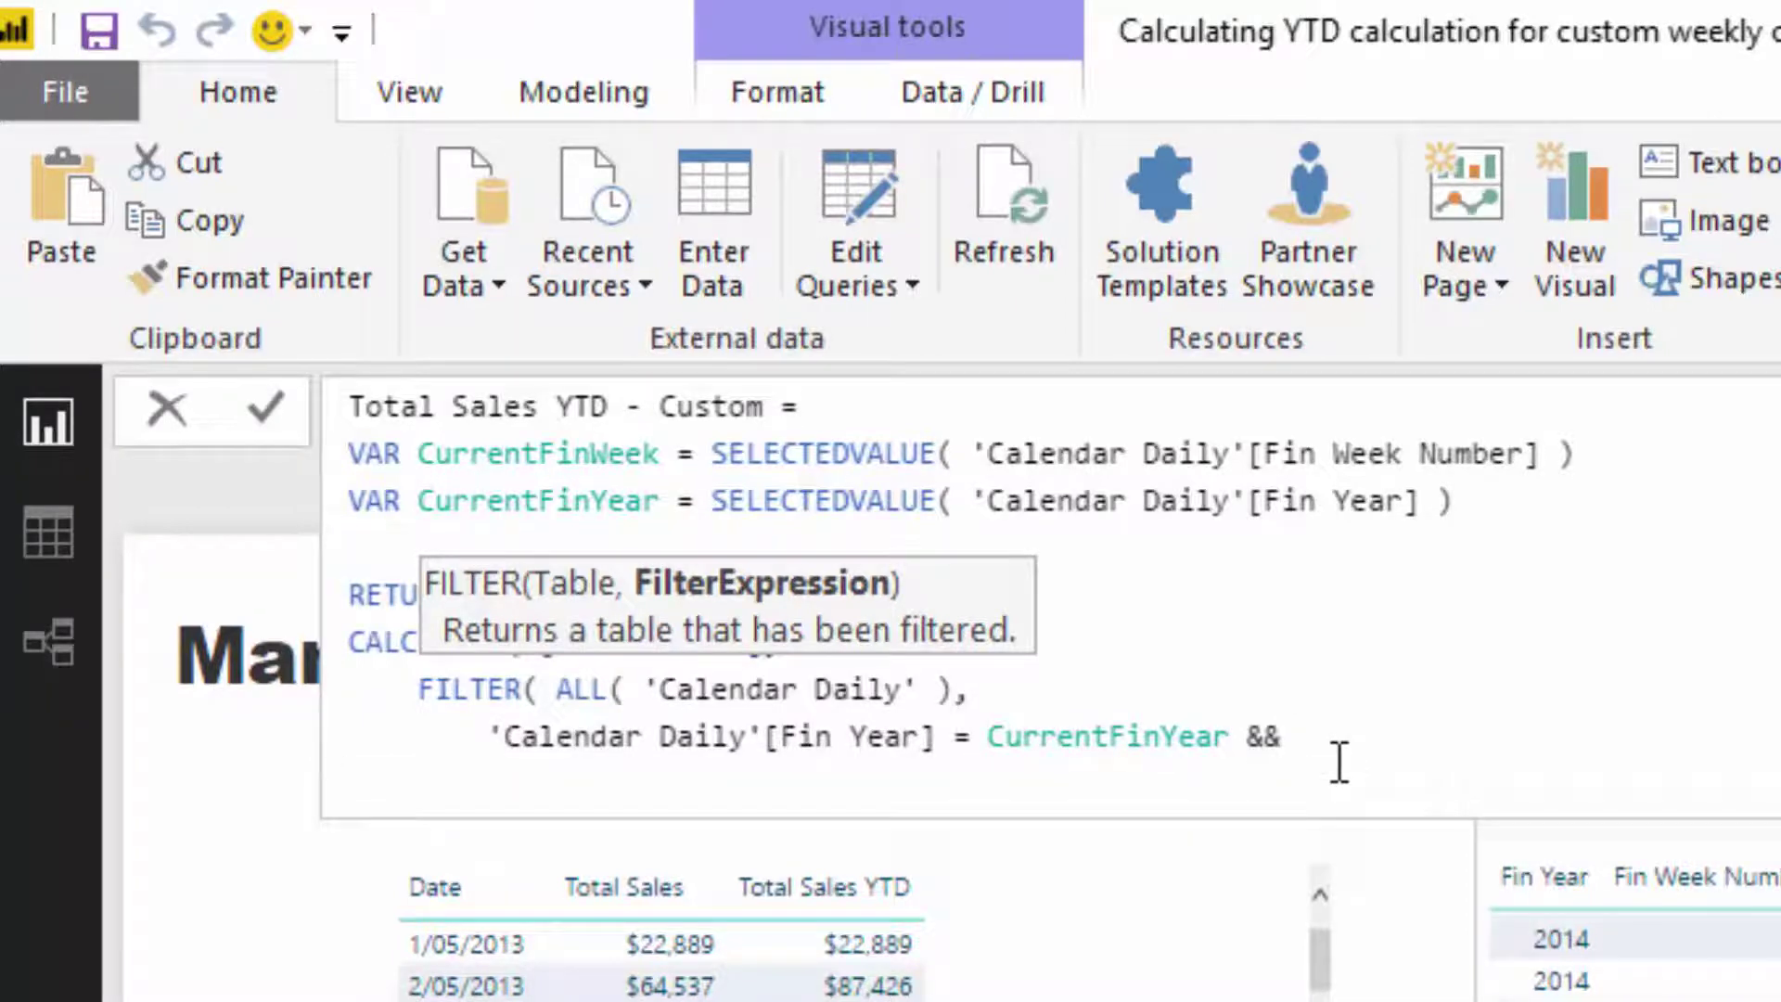
# - Add the condition Fin Week Number <= CurrentFinWeek and close all parentheses
pyautogui.write('Fin')
pyautogui.press('Down')
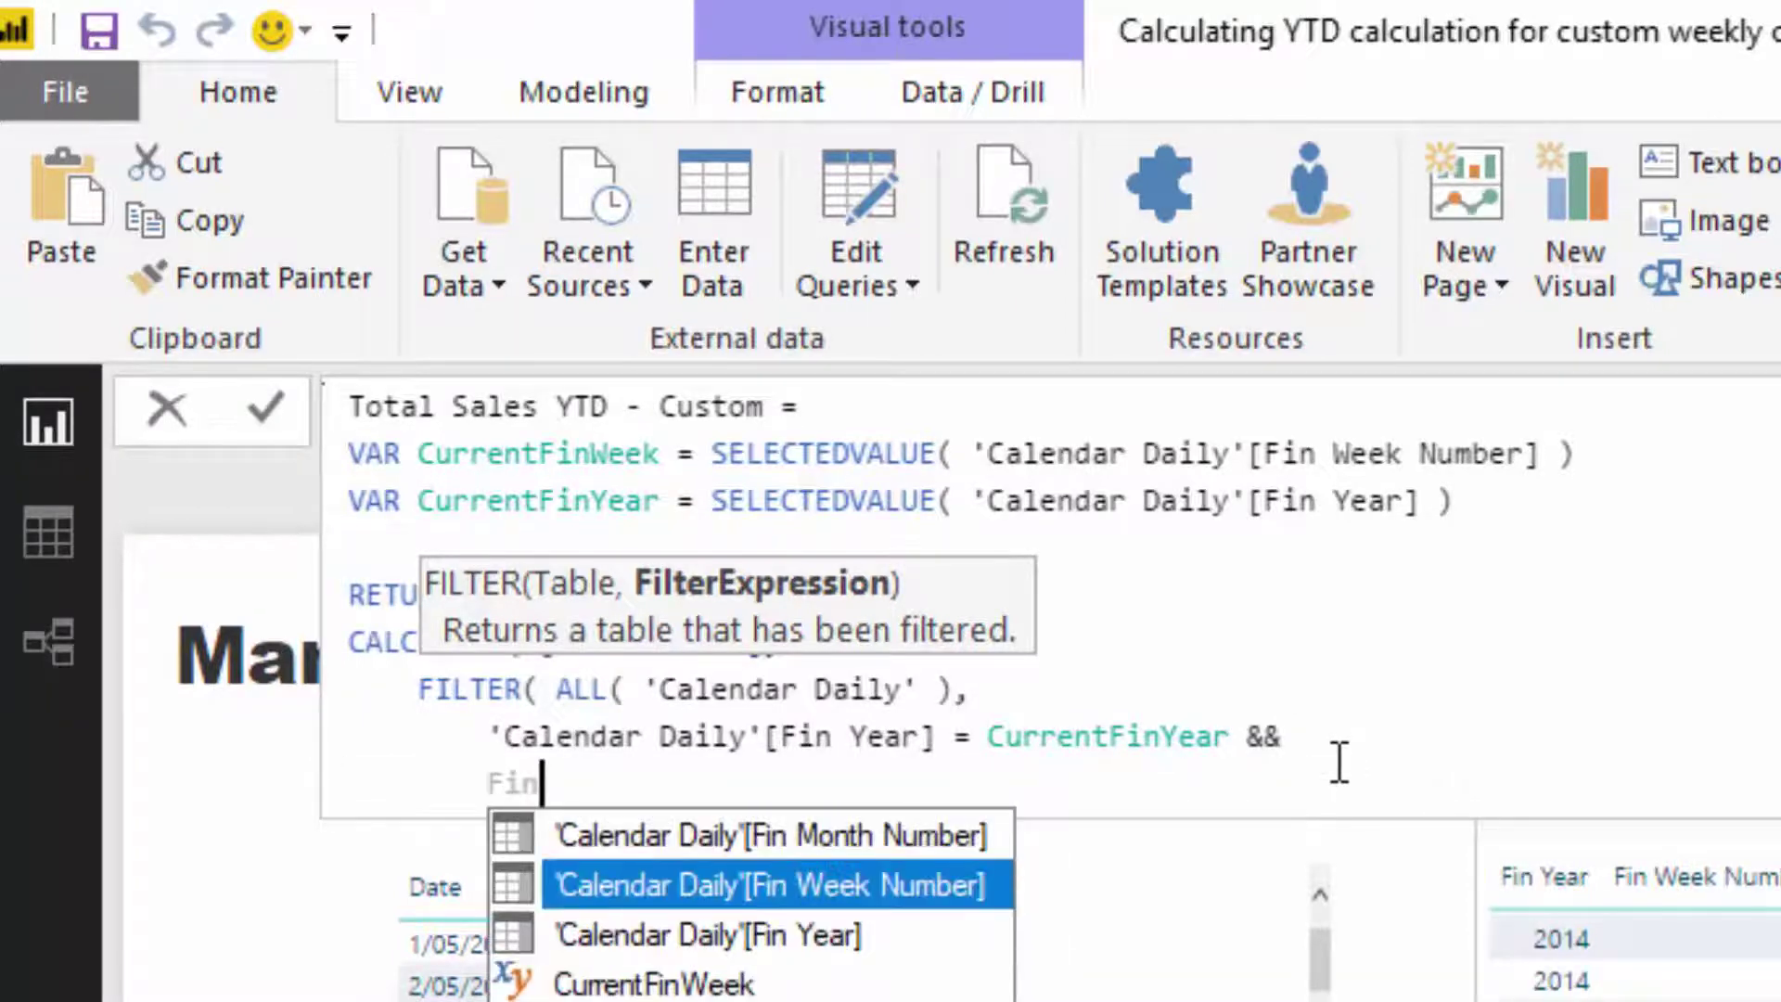
pyautogui.press('Tab')
pyautogui.write('= Curr')
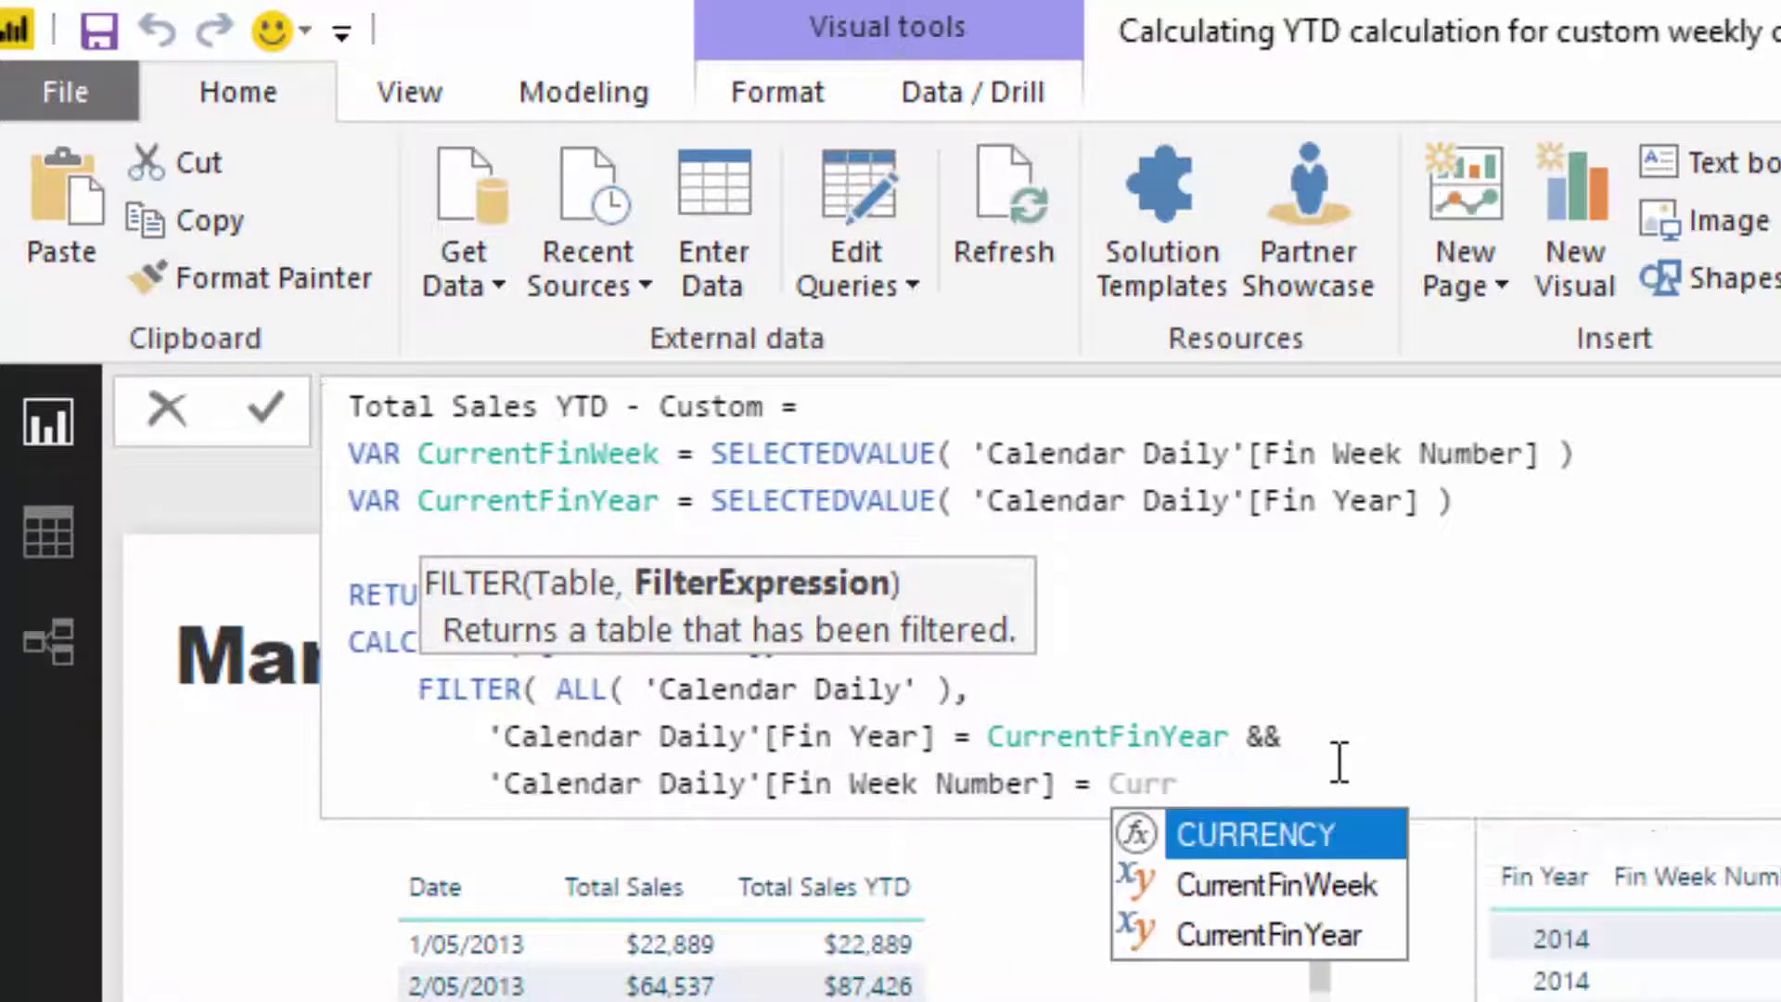
pyautogui.press('Down')
pyautogui.press('Tab')
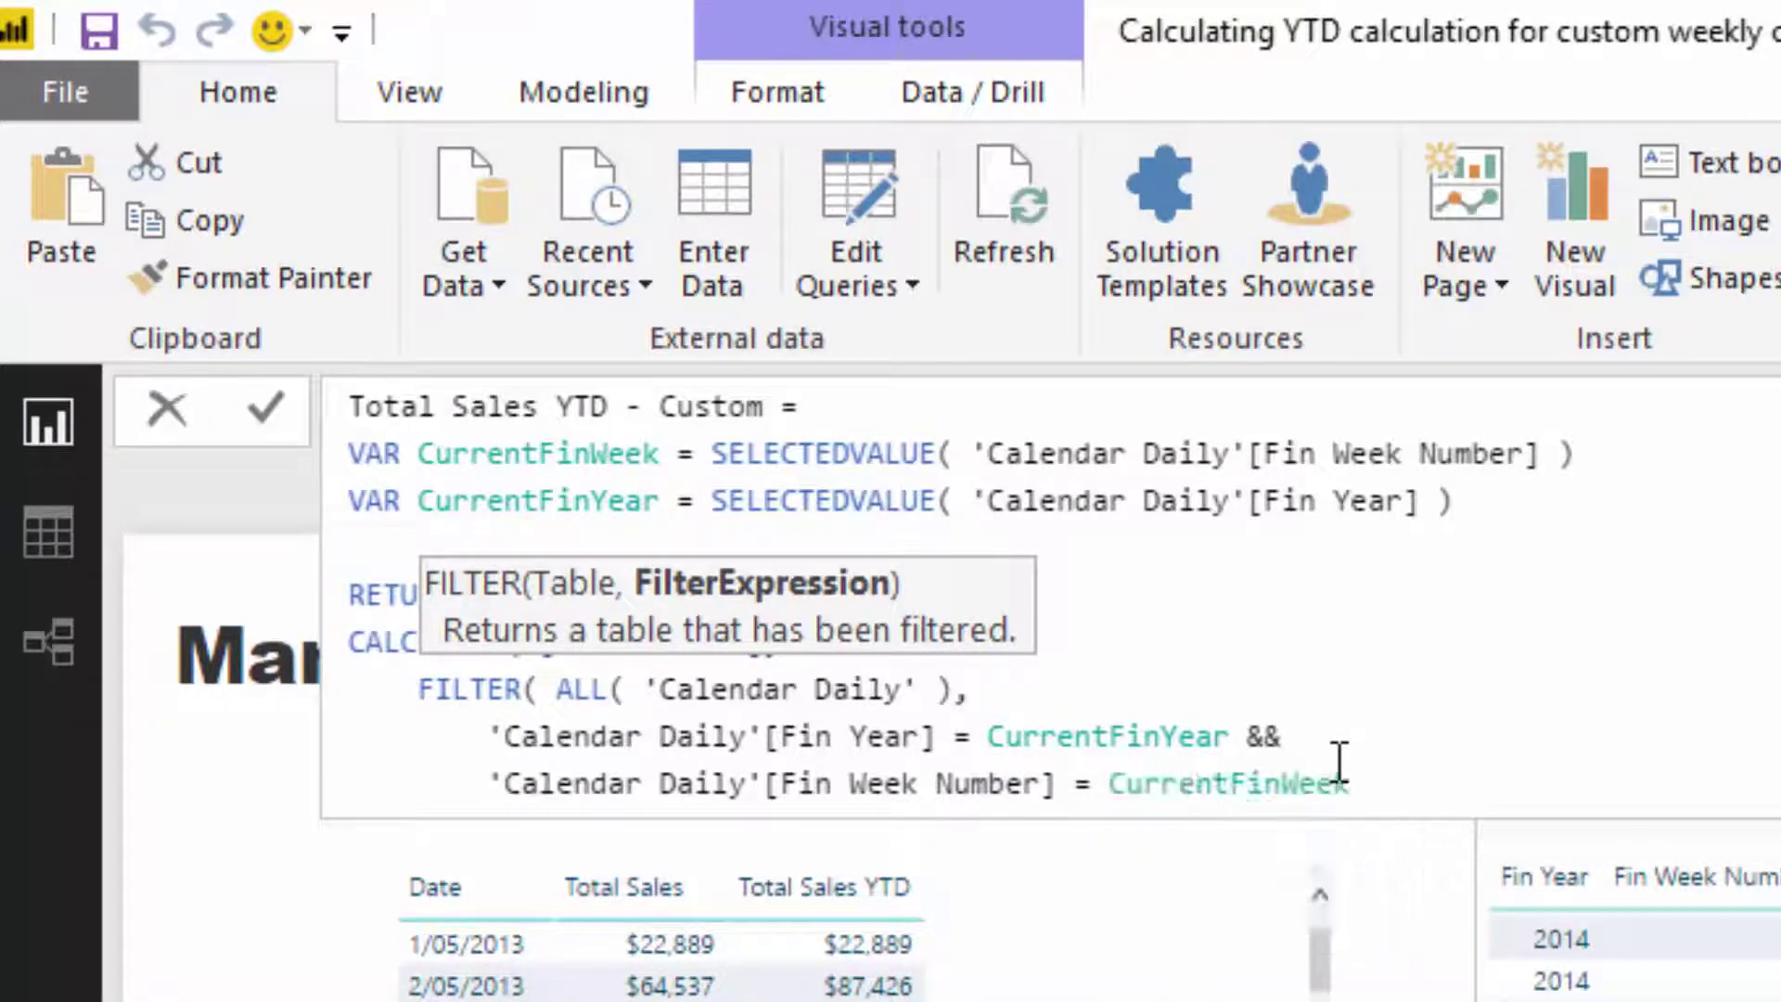
pyautogui.press('Left')
pyautogui.press('Left')
pyautogui.press('Left')
pyautogui.press('Left')
pyautogui.press('Left')
pyautogui.press('Left')
pyautogui.press('Left')
pyautogui.press('Left')
pyautogui.press('Left')
pyautogui.press('Left')
pyautogui.press('Left')
pyautogui.press('Left')
pyautogui.press('Left')
pyautogui.press('Left')
pyautogui.press('Left')
pyautogui.press('Left')
pyautogui.write('<')
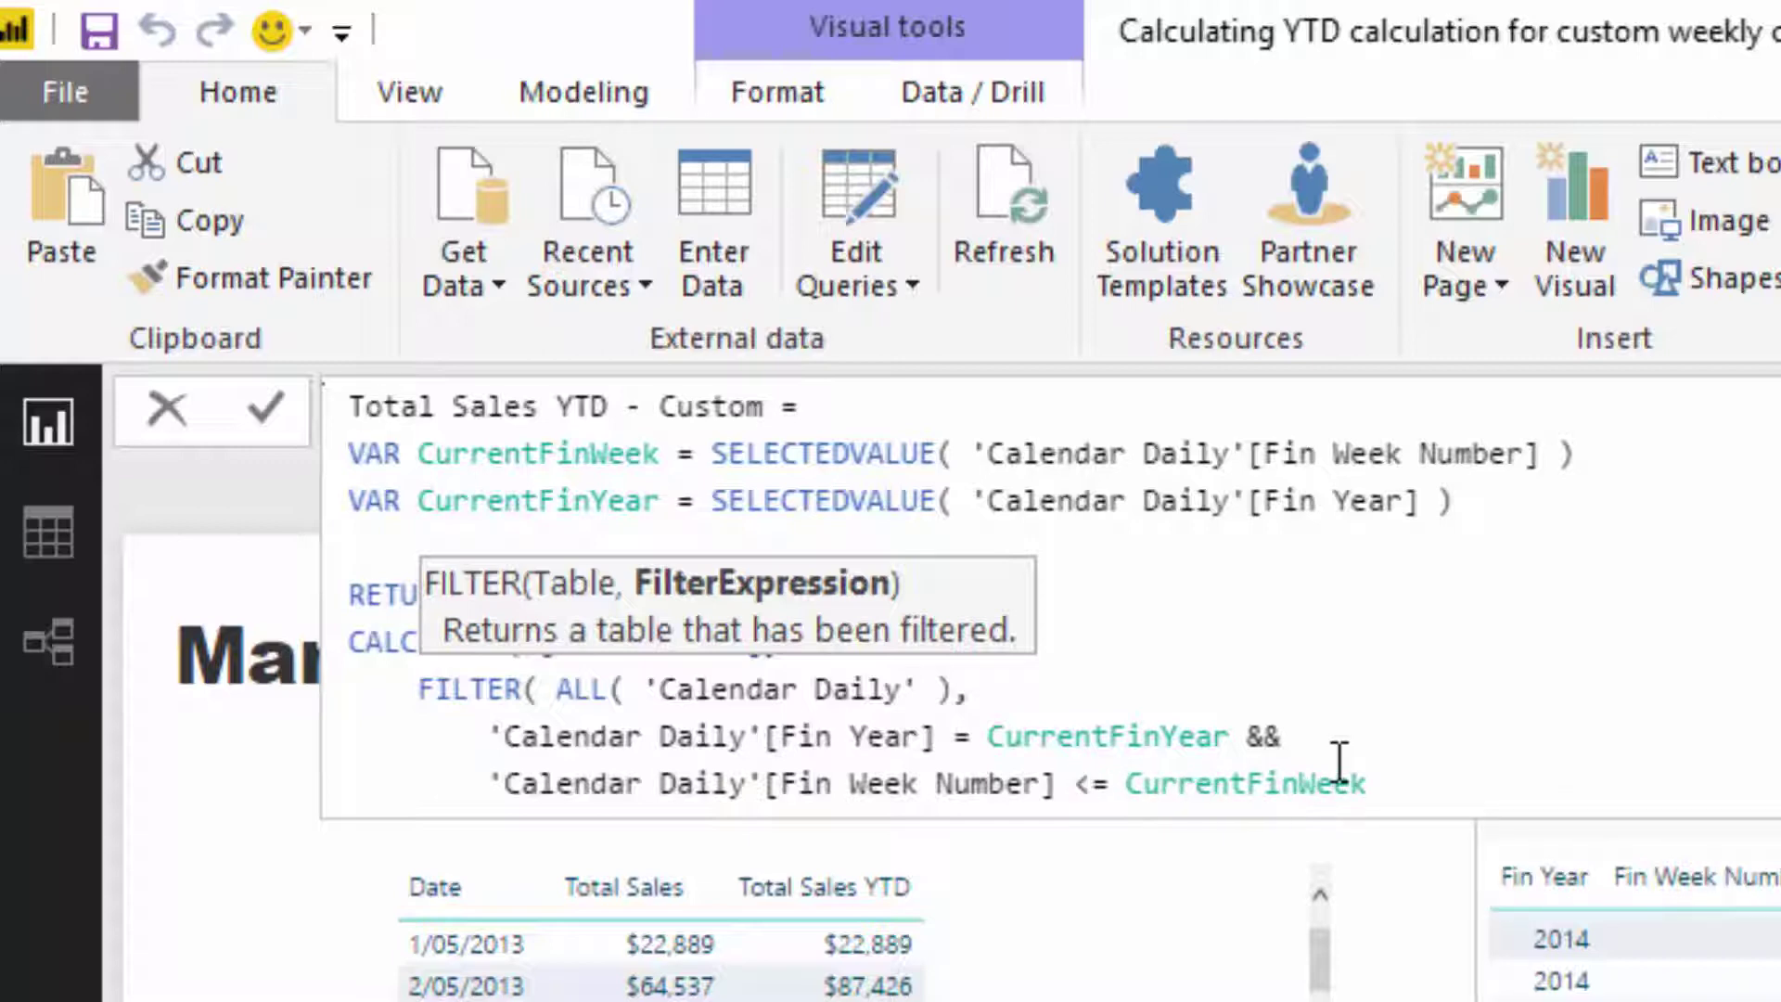
pyautogui.press('Right')
pyautogui.press('Right')
pyautogui.press('Right')
pyautogui.press('Right')
pyautogui.press('Right')
pyautogui.press('Right')
pyautogui.press('Right')
pyautogui.press('Right')
pyautogui.press('Right')
pyautogui.press('Right')
pyautogui.press('Right')
pyautogui.press('Right')
pyautogui.press('Right')
pyautogui.press('Right')
pyautogui.press('Right')
pyautogui.press('Right')
pyautogui.write(') )')
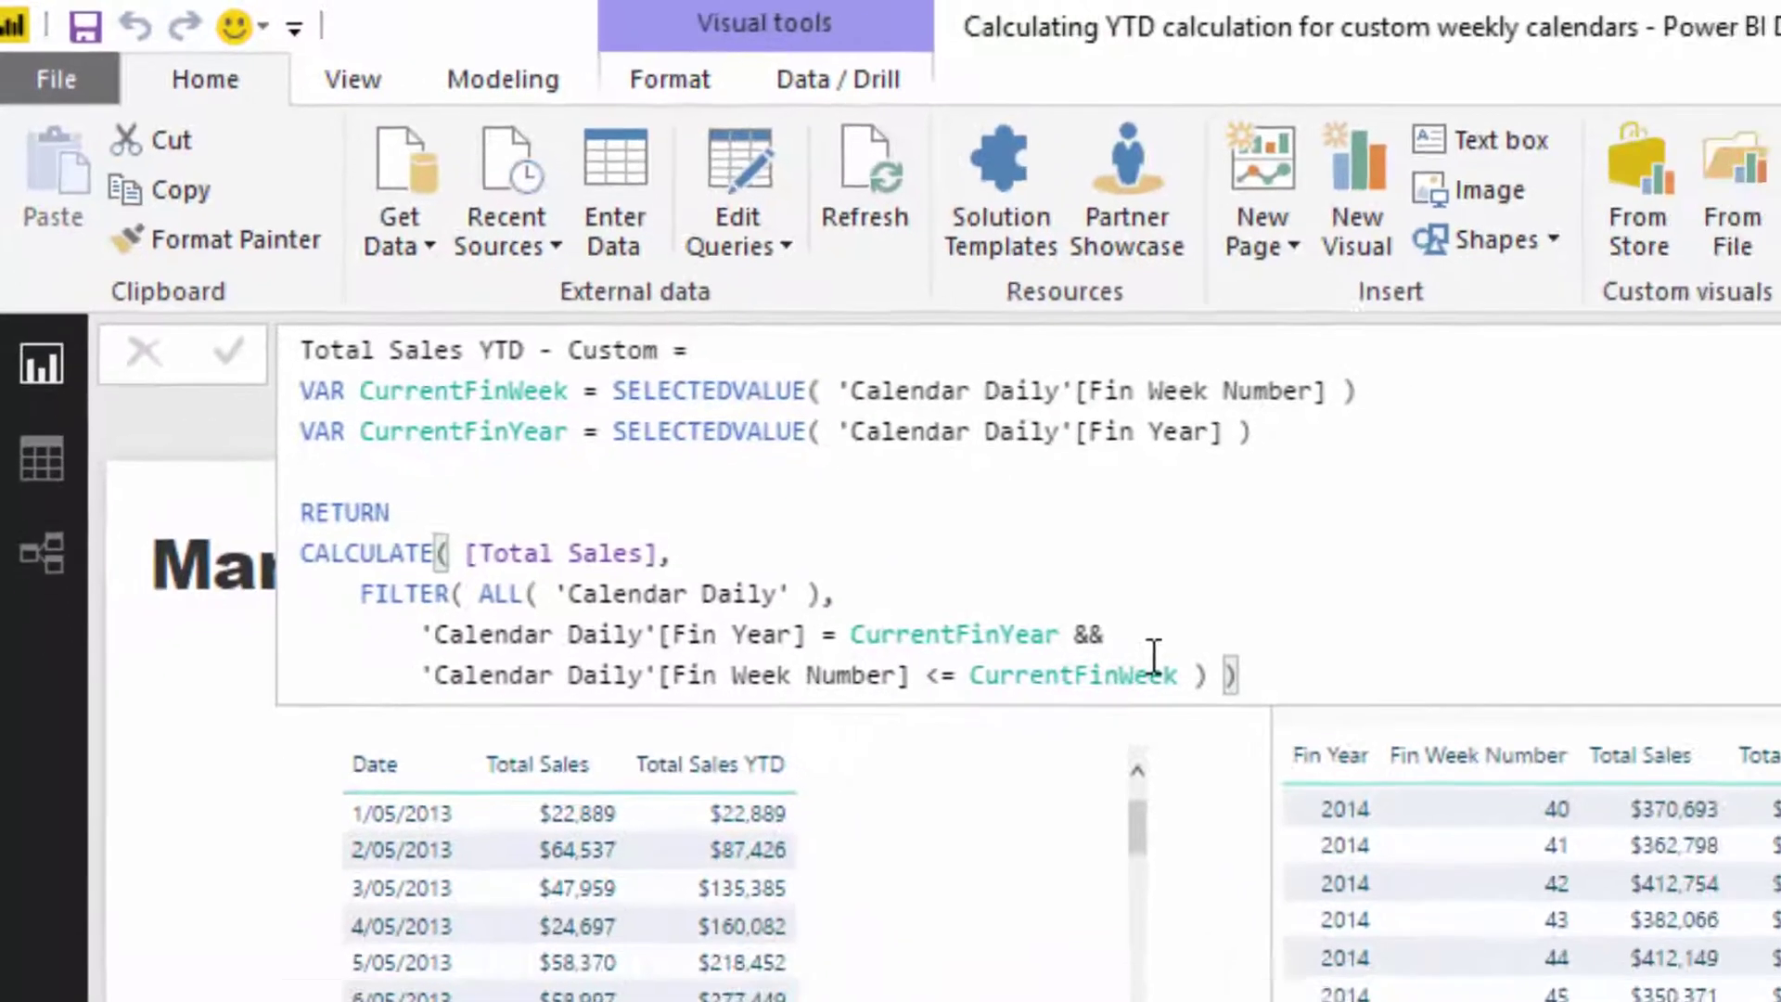
# - Commit the measure and set its Home Table to Key Measures
pyautogui.press('Return')
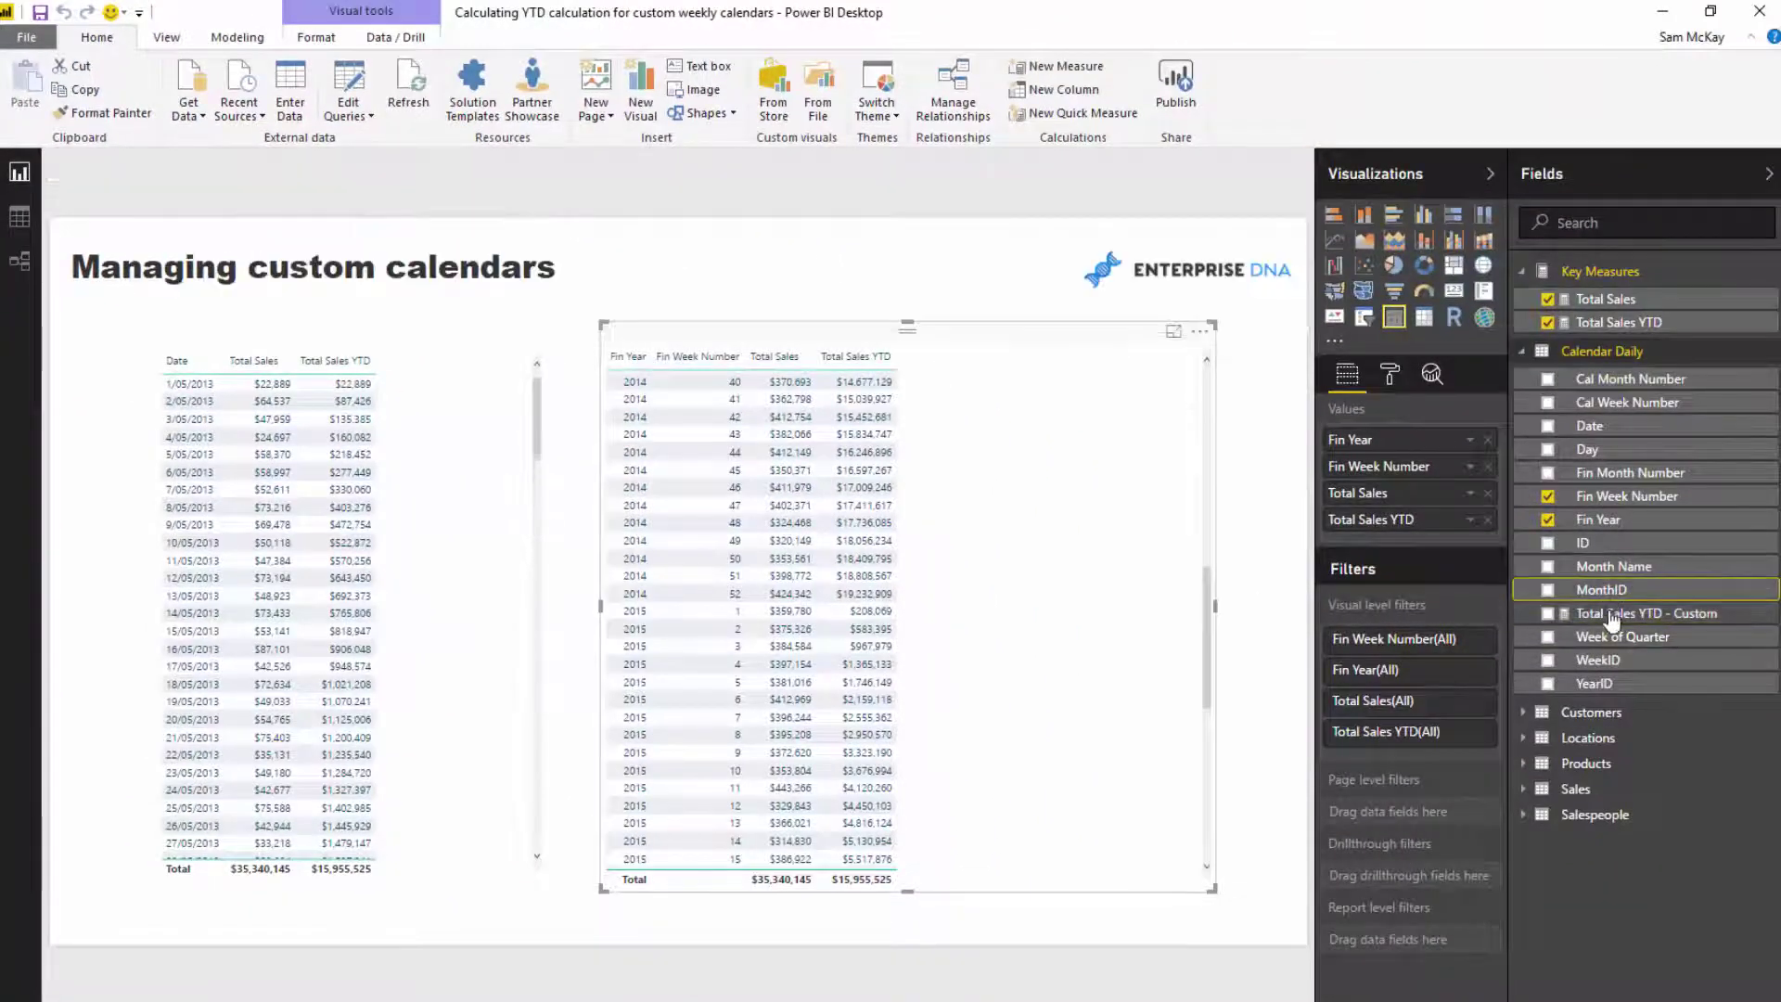
pyautogui.click(1612, 617)
pyautogui.click(249, 37)
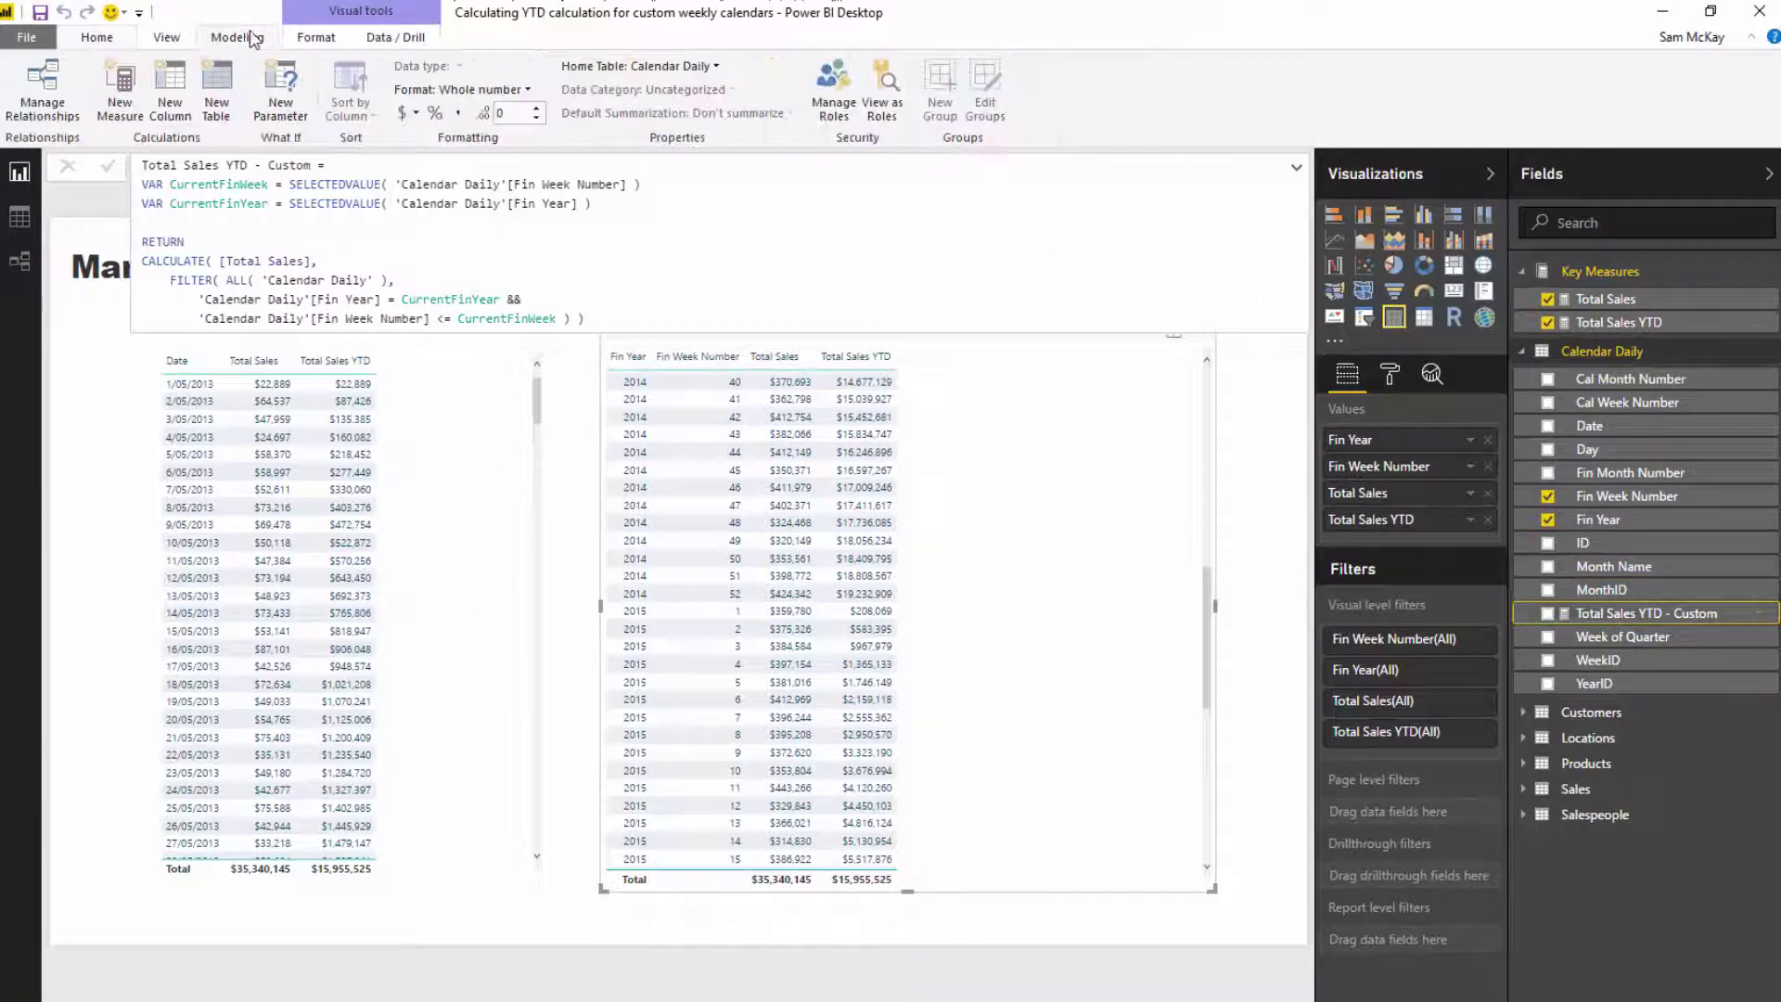
pyautogui.click(676, 67)
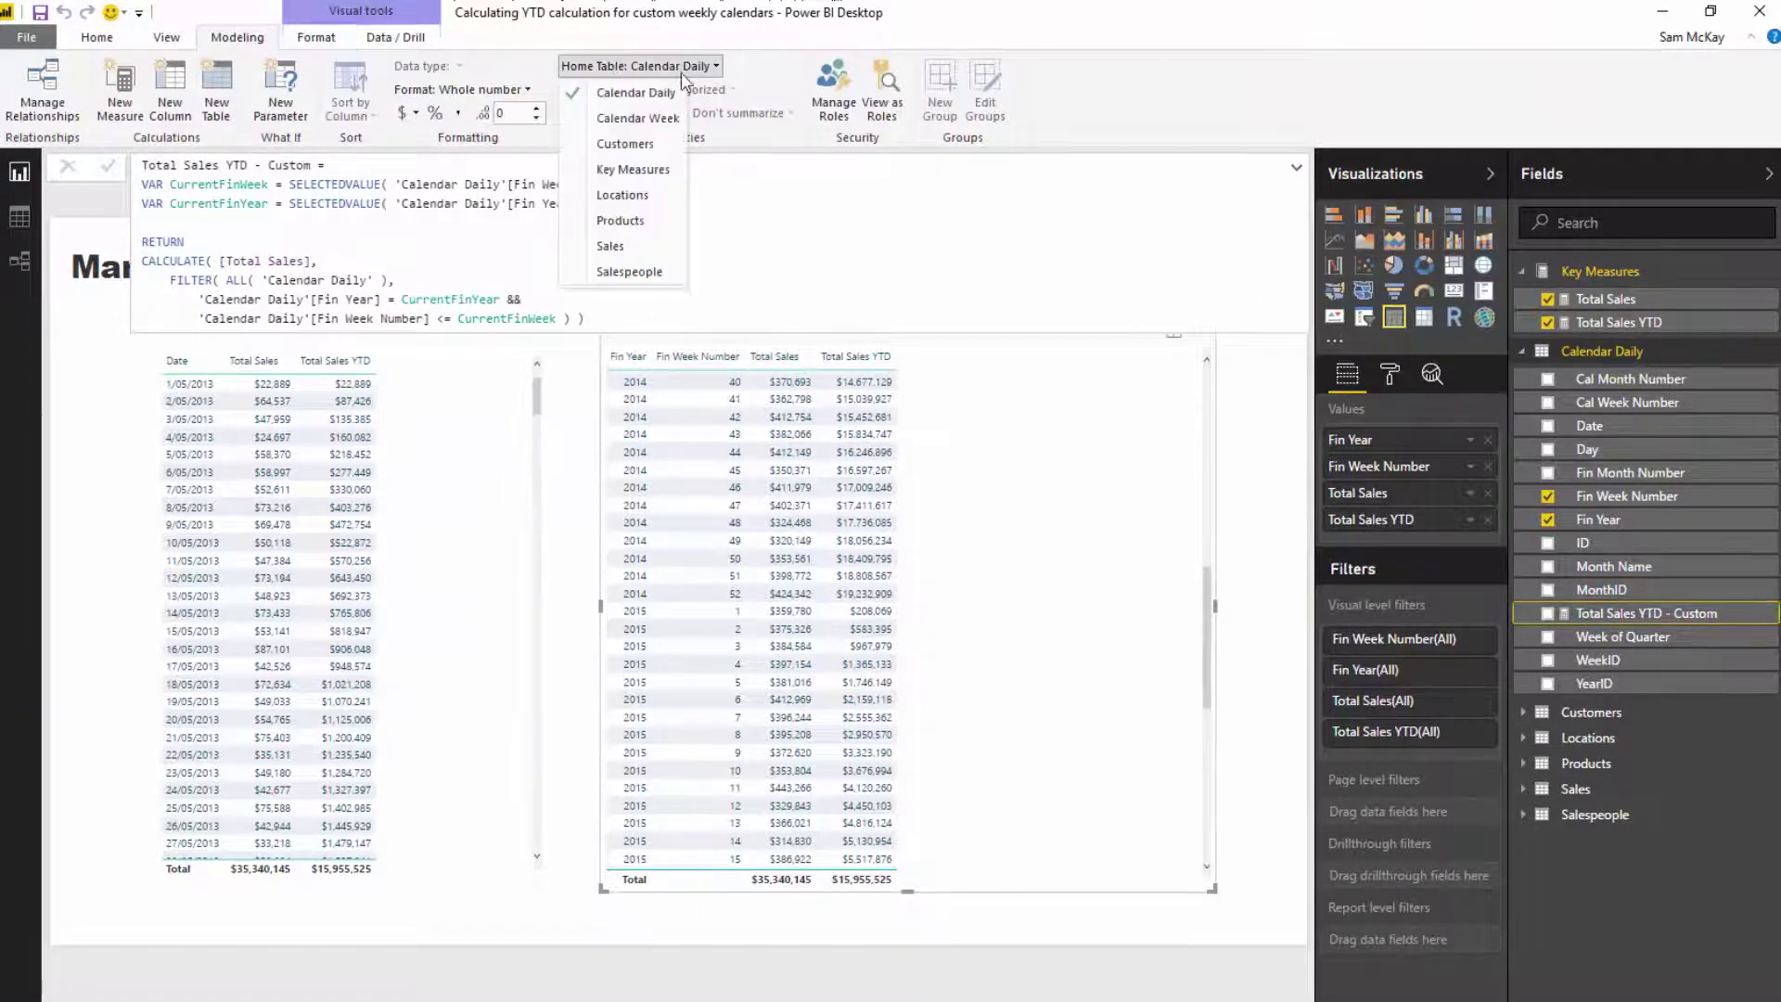
pyautogui.click(630, 171)
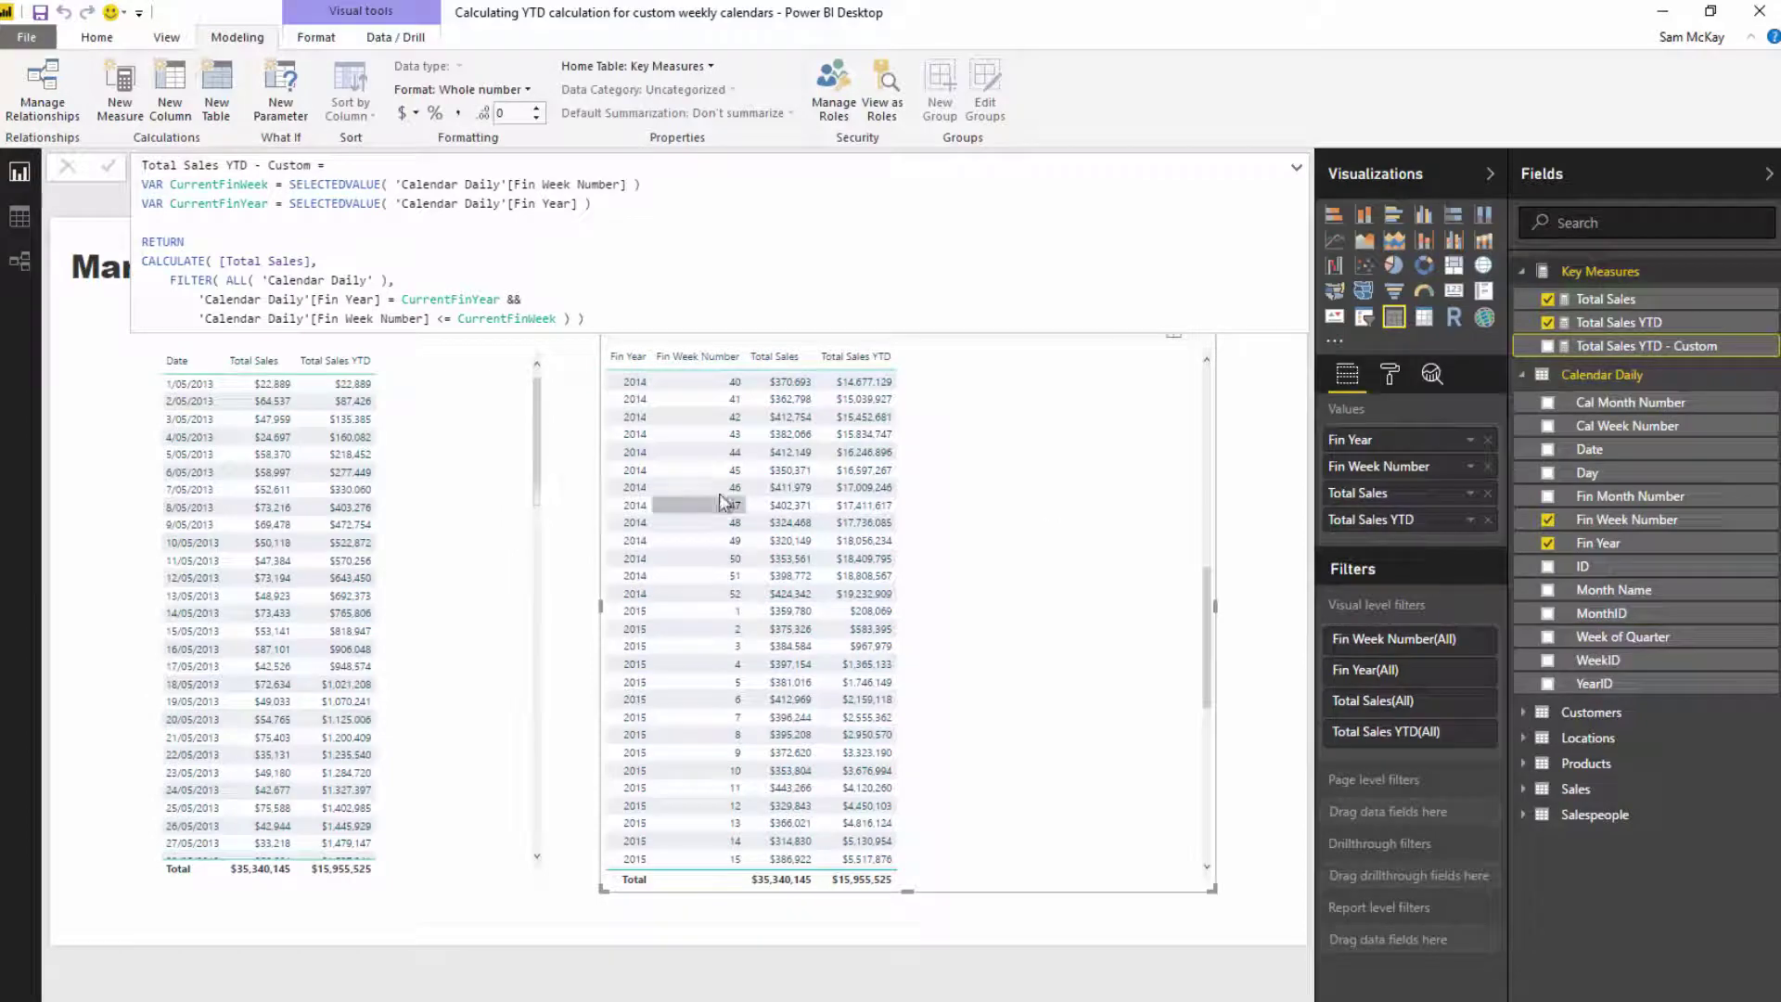
pyautogui.moveTo(590, 318); pyautogui.dragTo(256, 183)
pyautogui.click(210, 204)
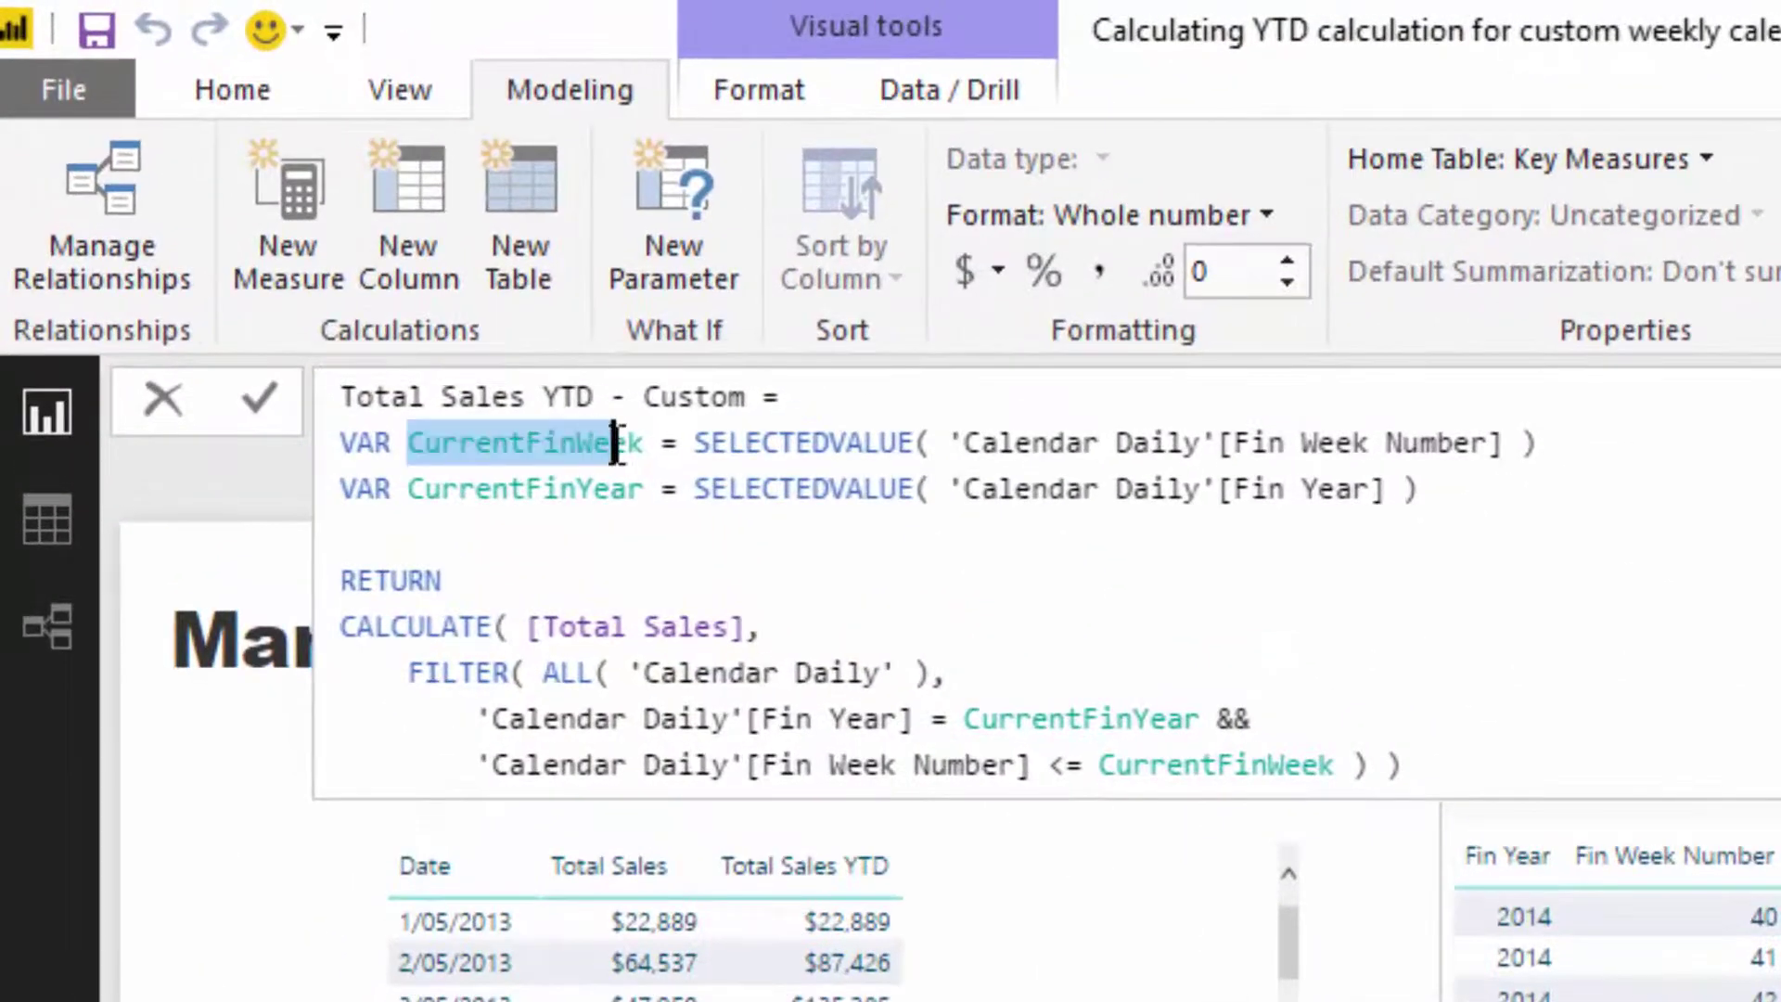
pyautogui.moveTo(614, 444); pyautogui.dragTo(416, 490)
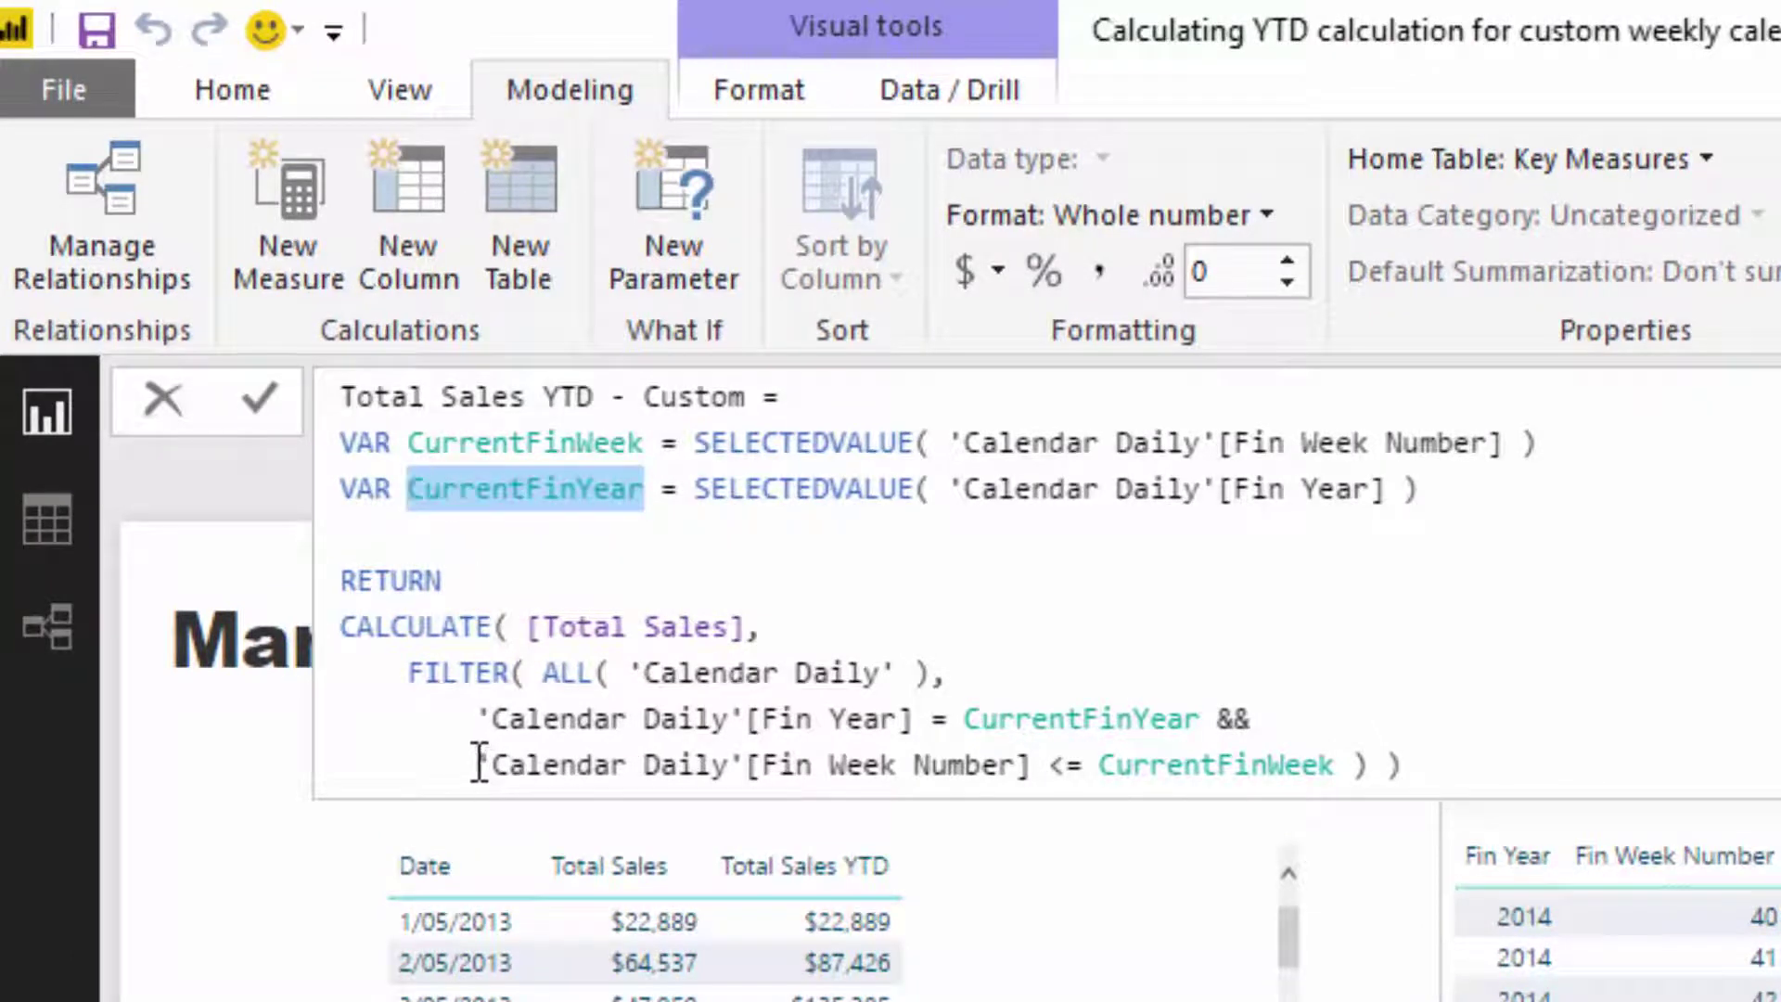
pyautogui.moveTo(477, 762)
pyautogui.mouseDown()
pyautogui.moveTo(1034, 764)
pyautogui.moveTo(458, 767)
pyautogui.mouseUp()
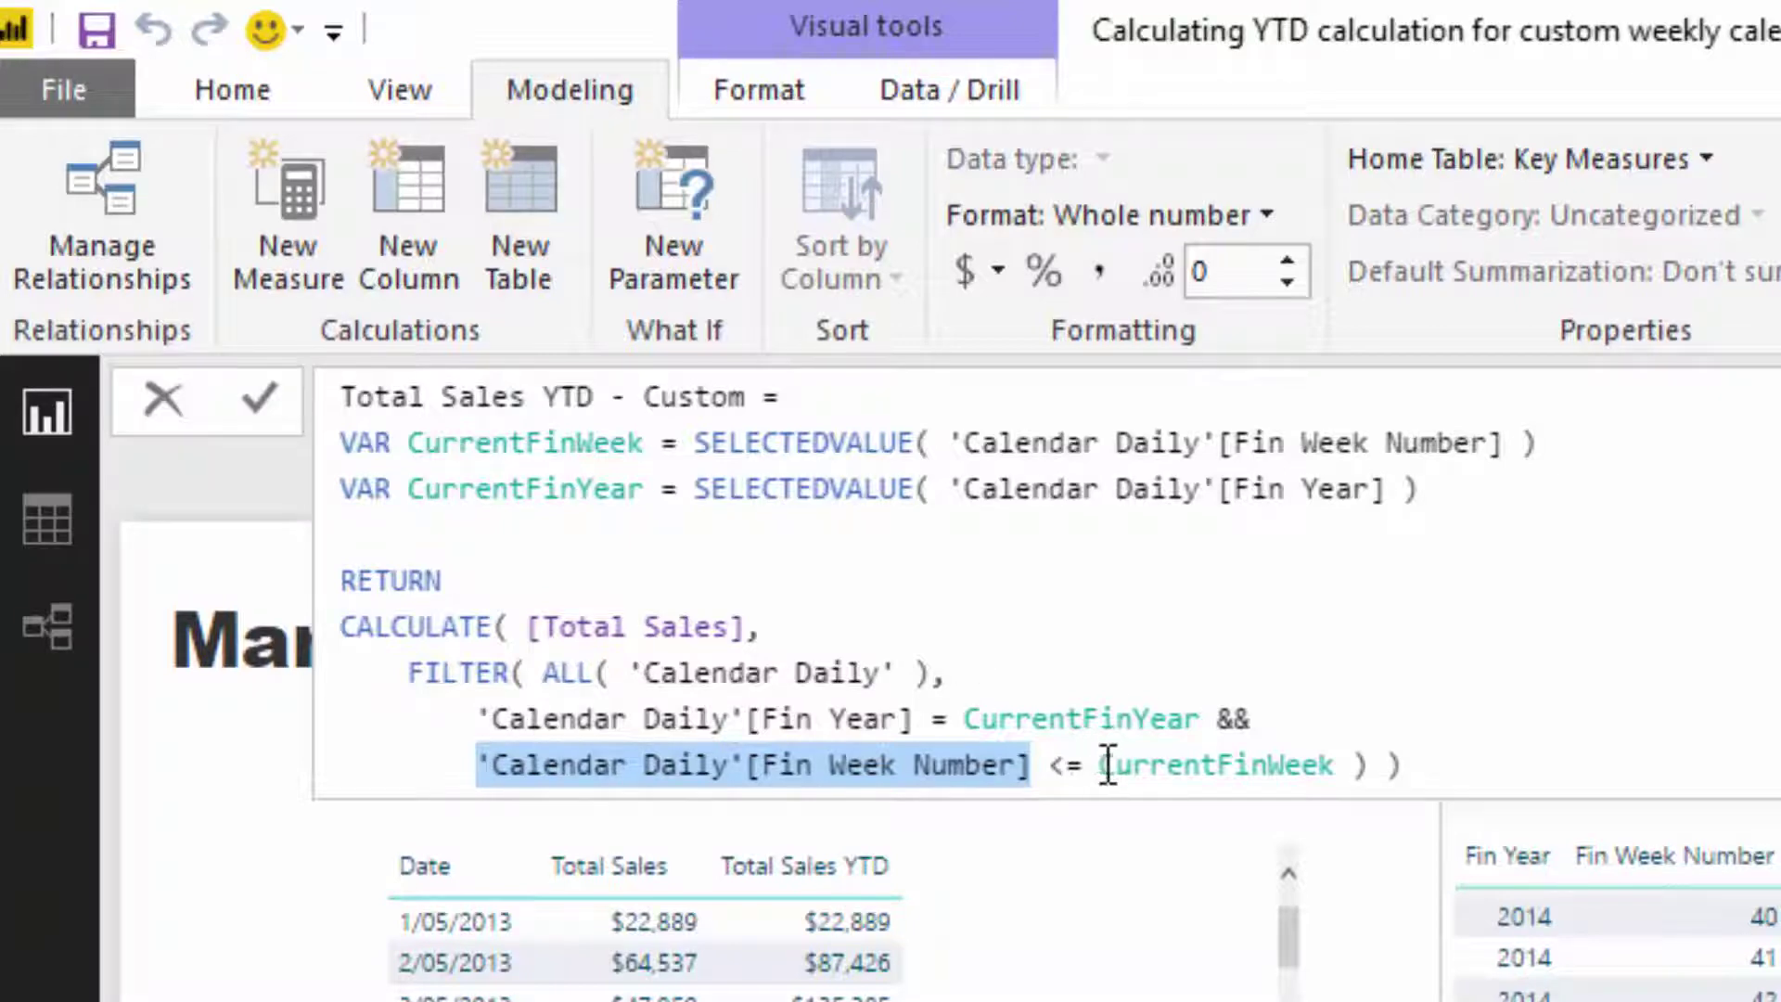
pyautogui.moveTo(1102, 766); pyautogui.dragTo(1340, 763)
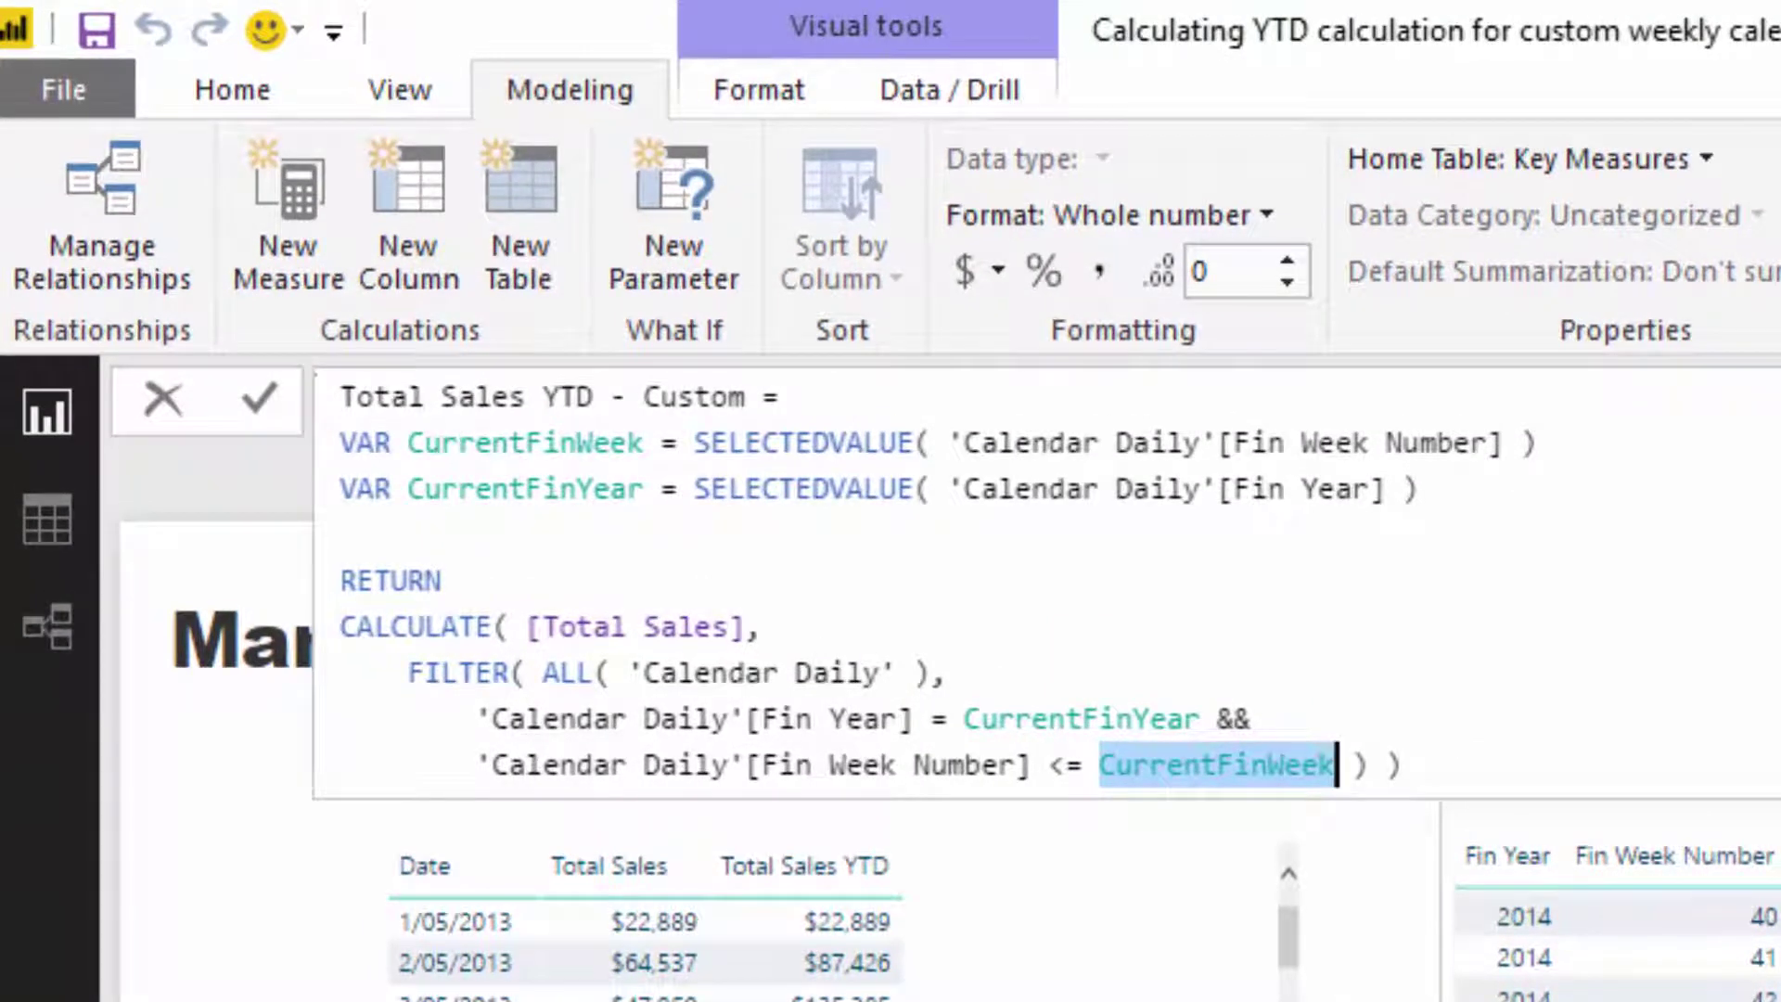
pyautogui.click(1487, 780)
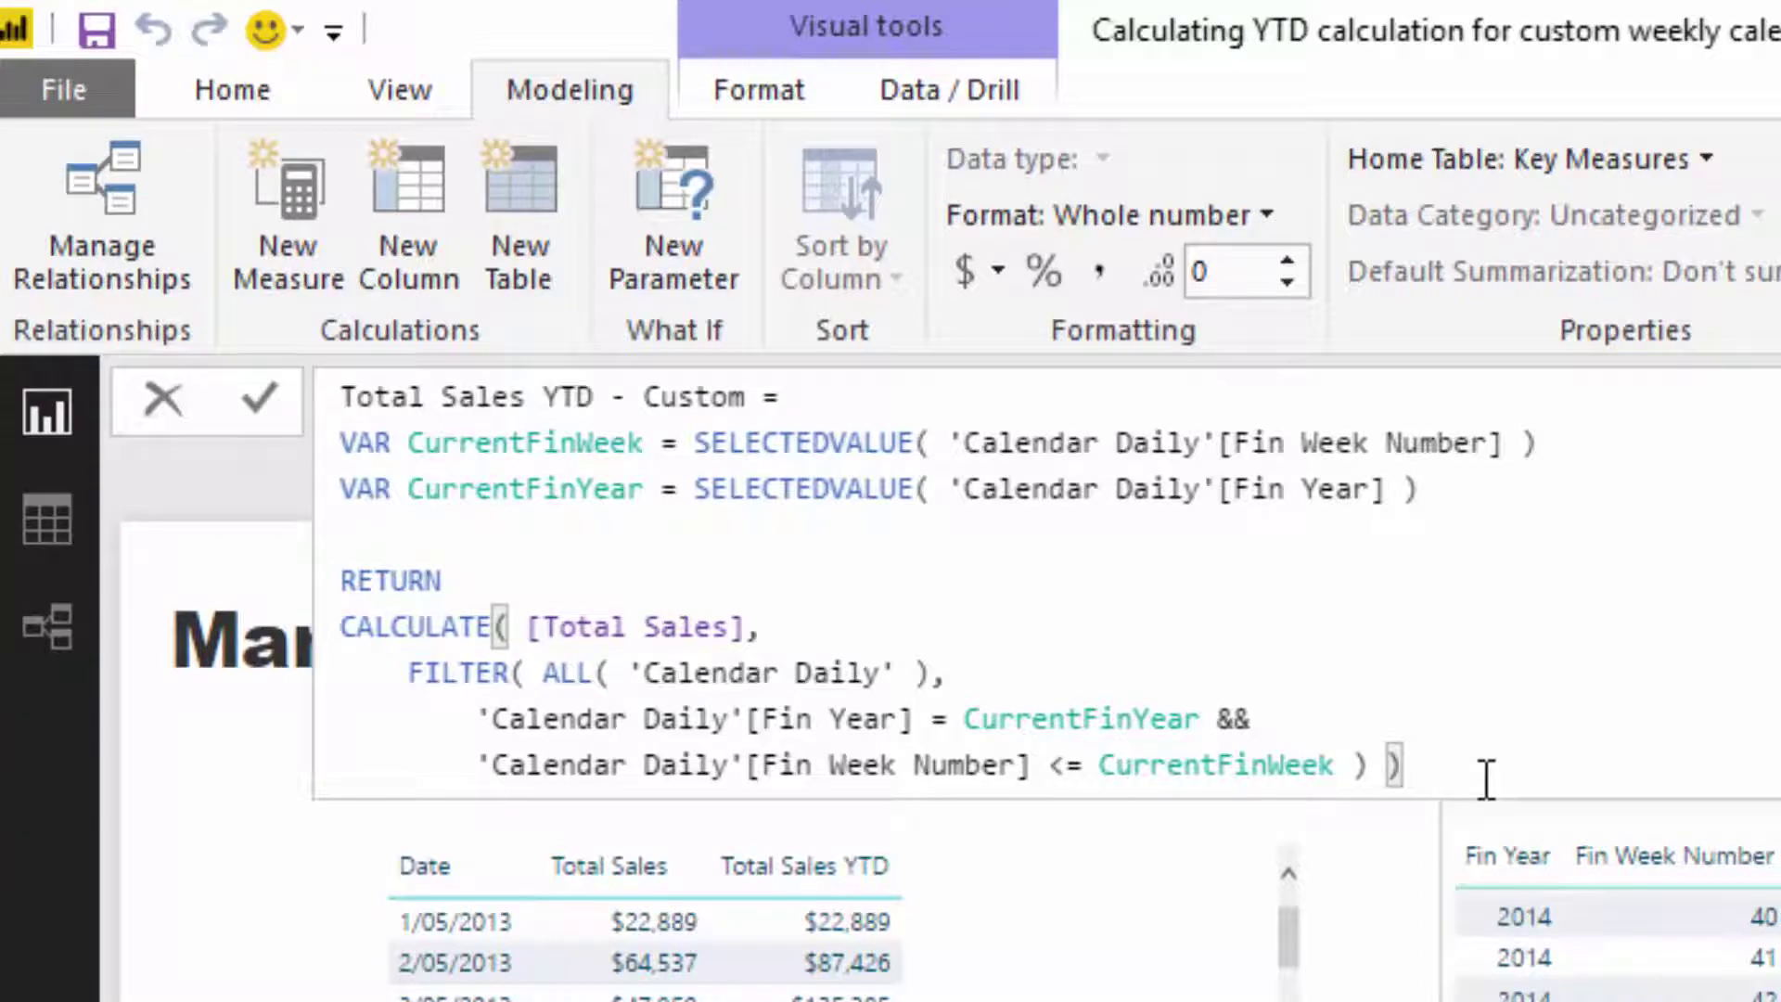
# - Add Total Sales YTD - Custom to the weekly table, formatted as $ English (United States)
pyautogui.press('Return')
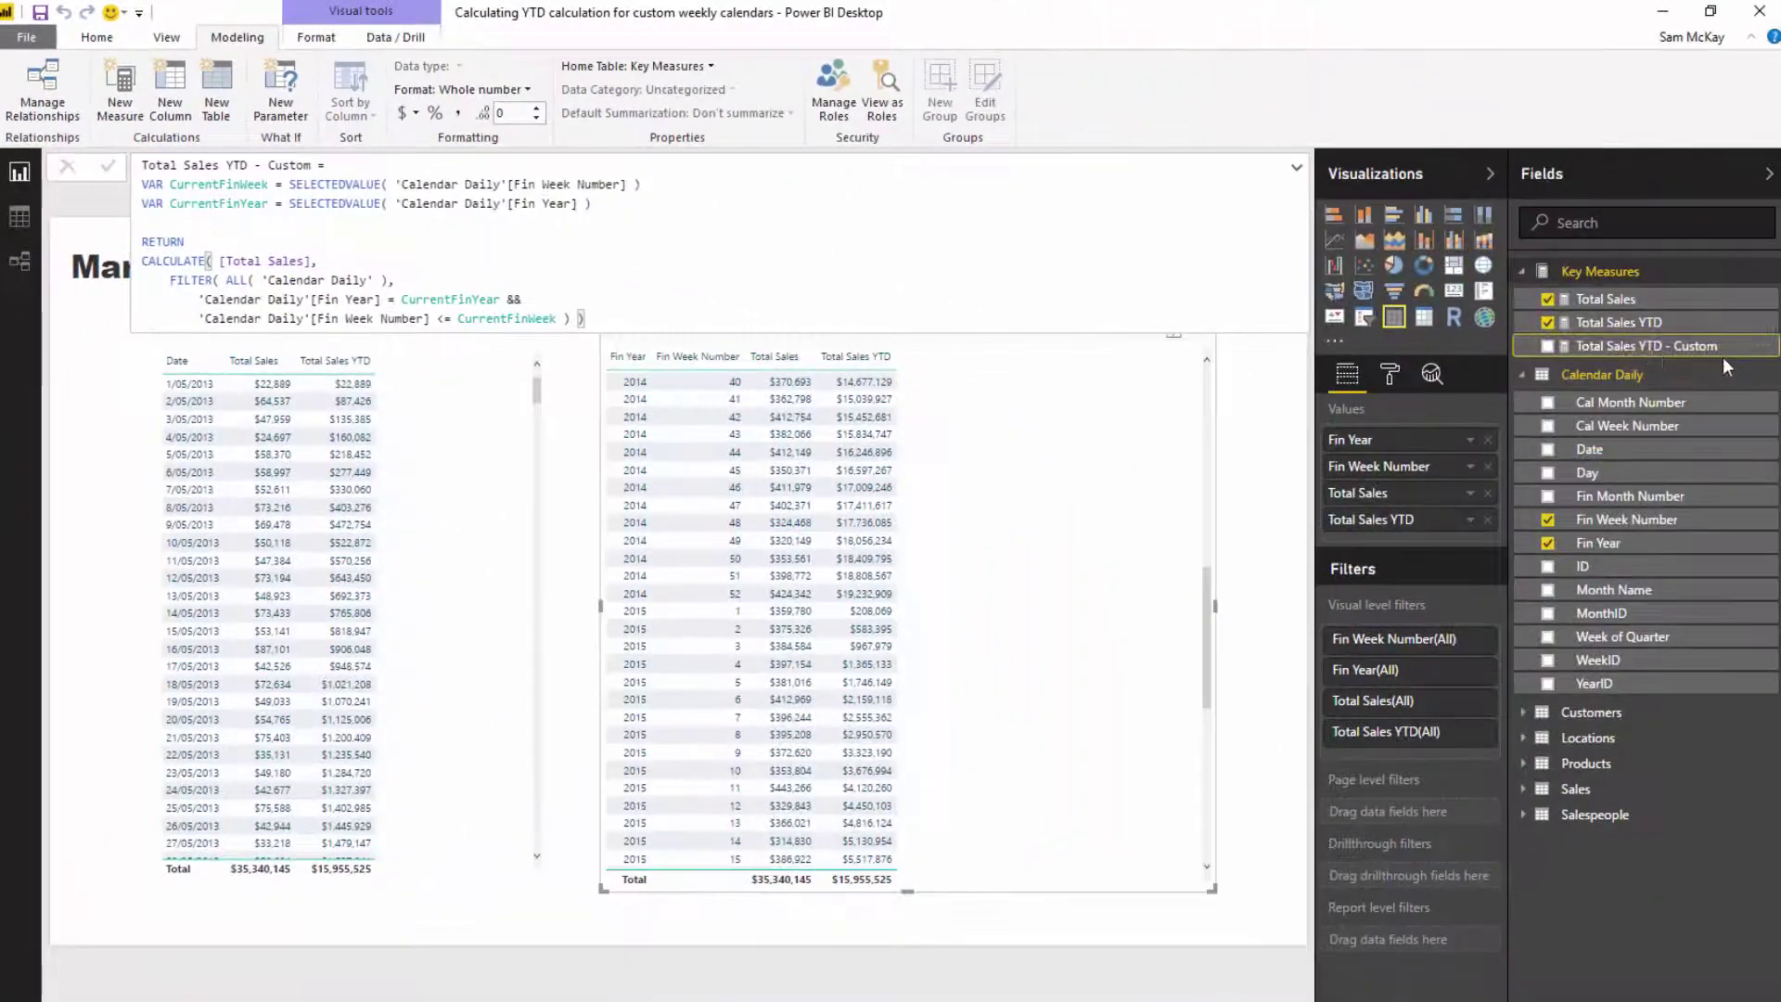
pyautogui.moveTo(1722, 360); pyautogui.dragTo(1006, 553)
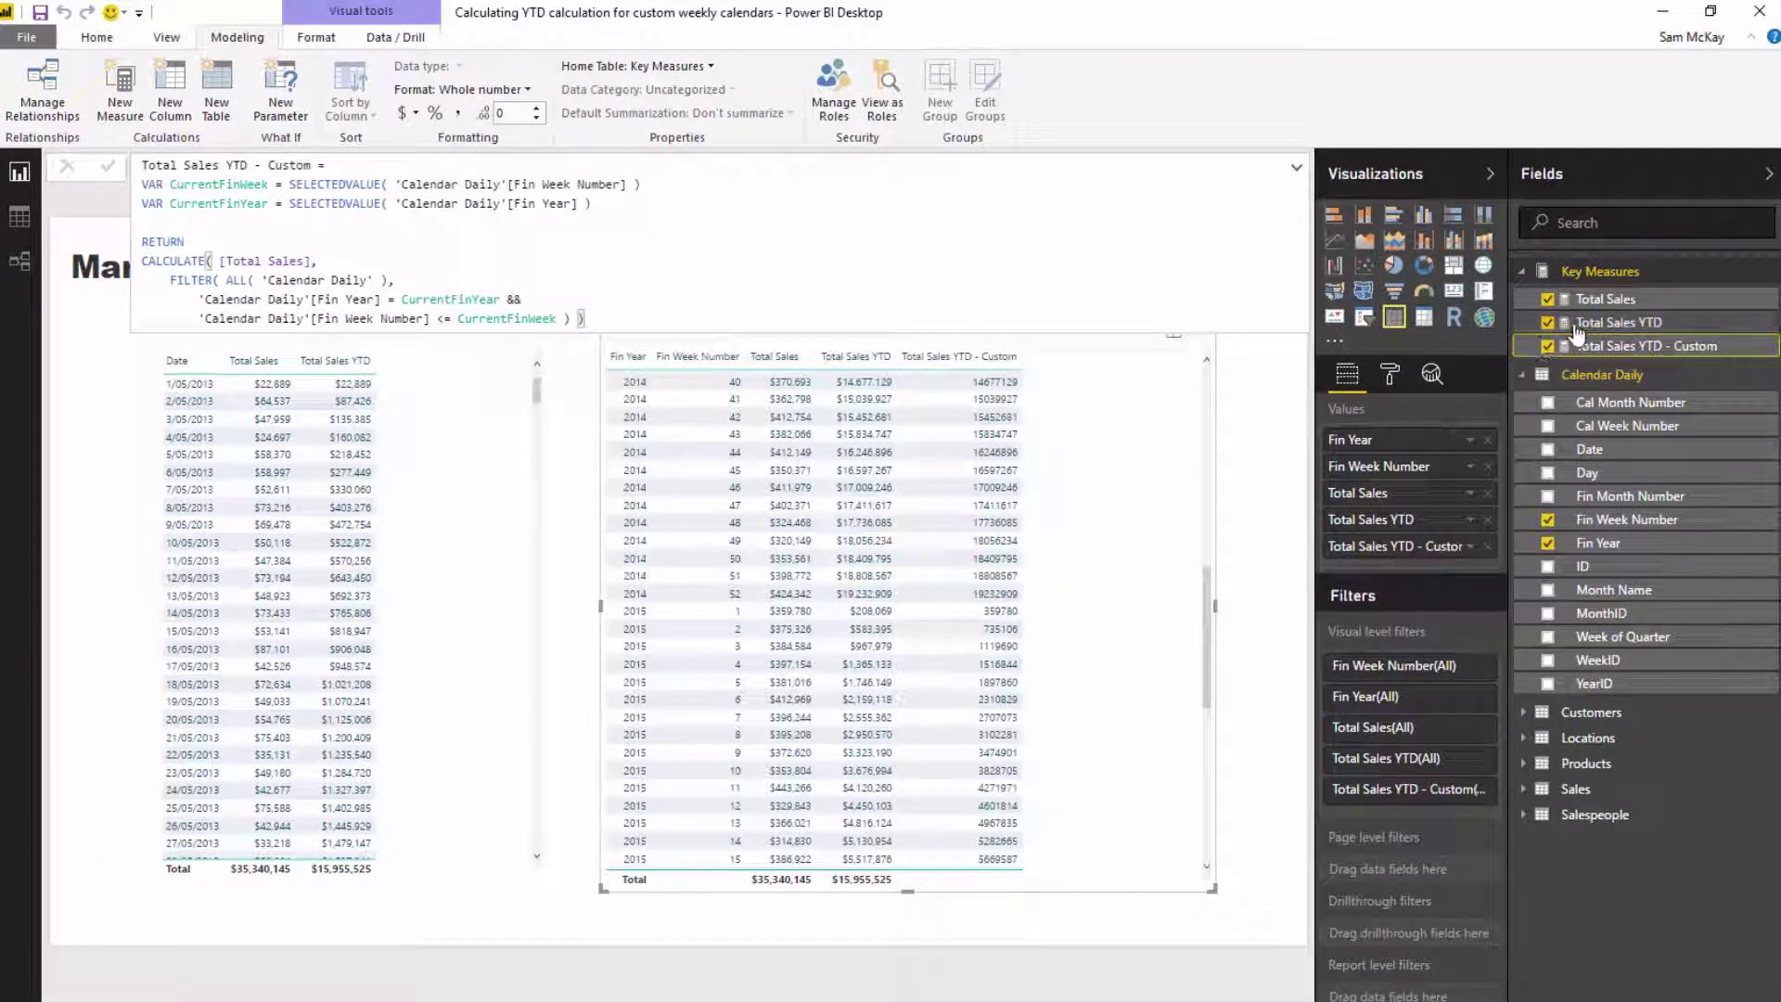
pyautogui.click(409, 113)
pyautogui.click(472, 289)
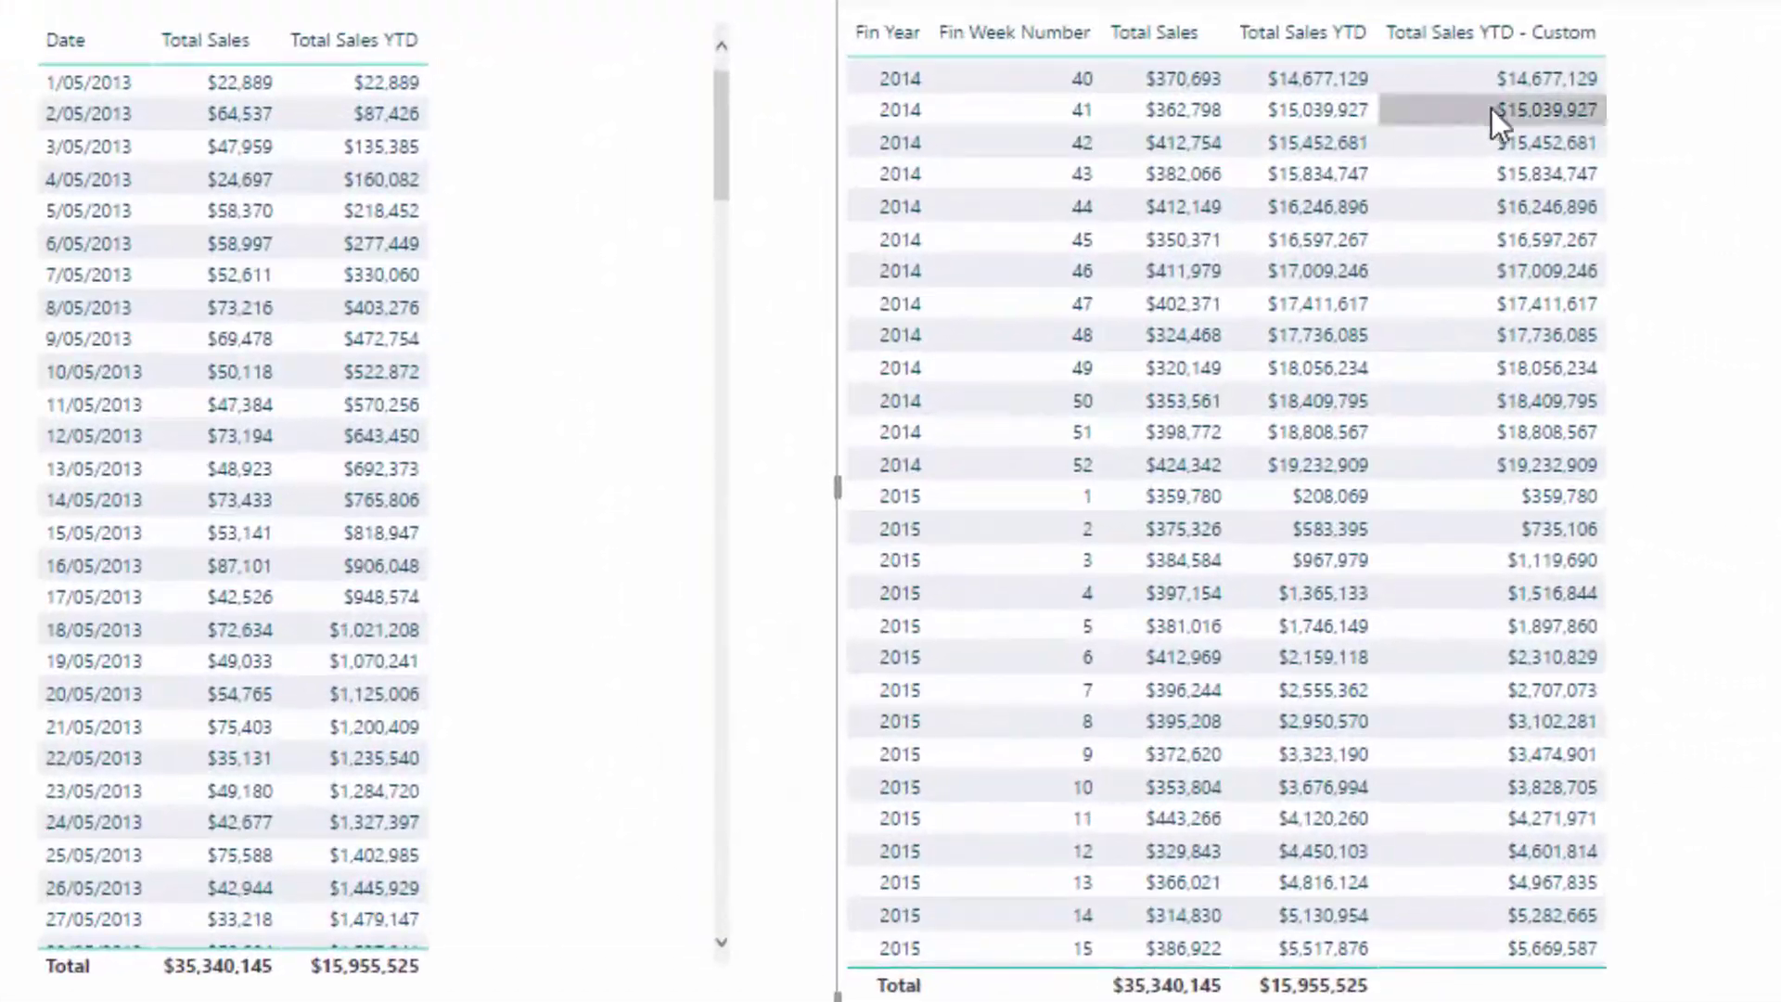
pyautogui.scroll(2, 1670, 261)
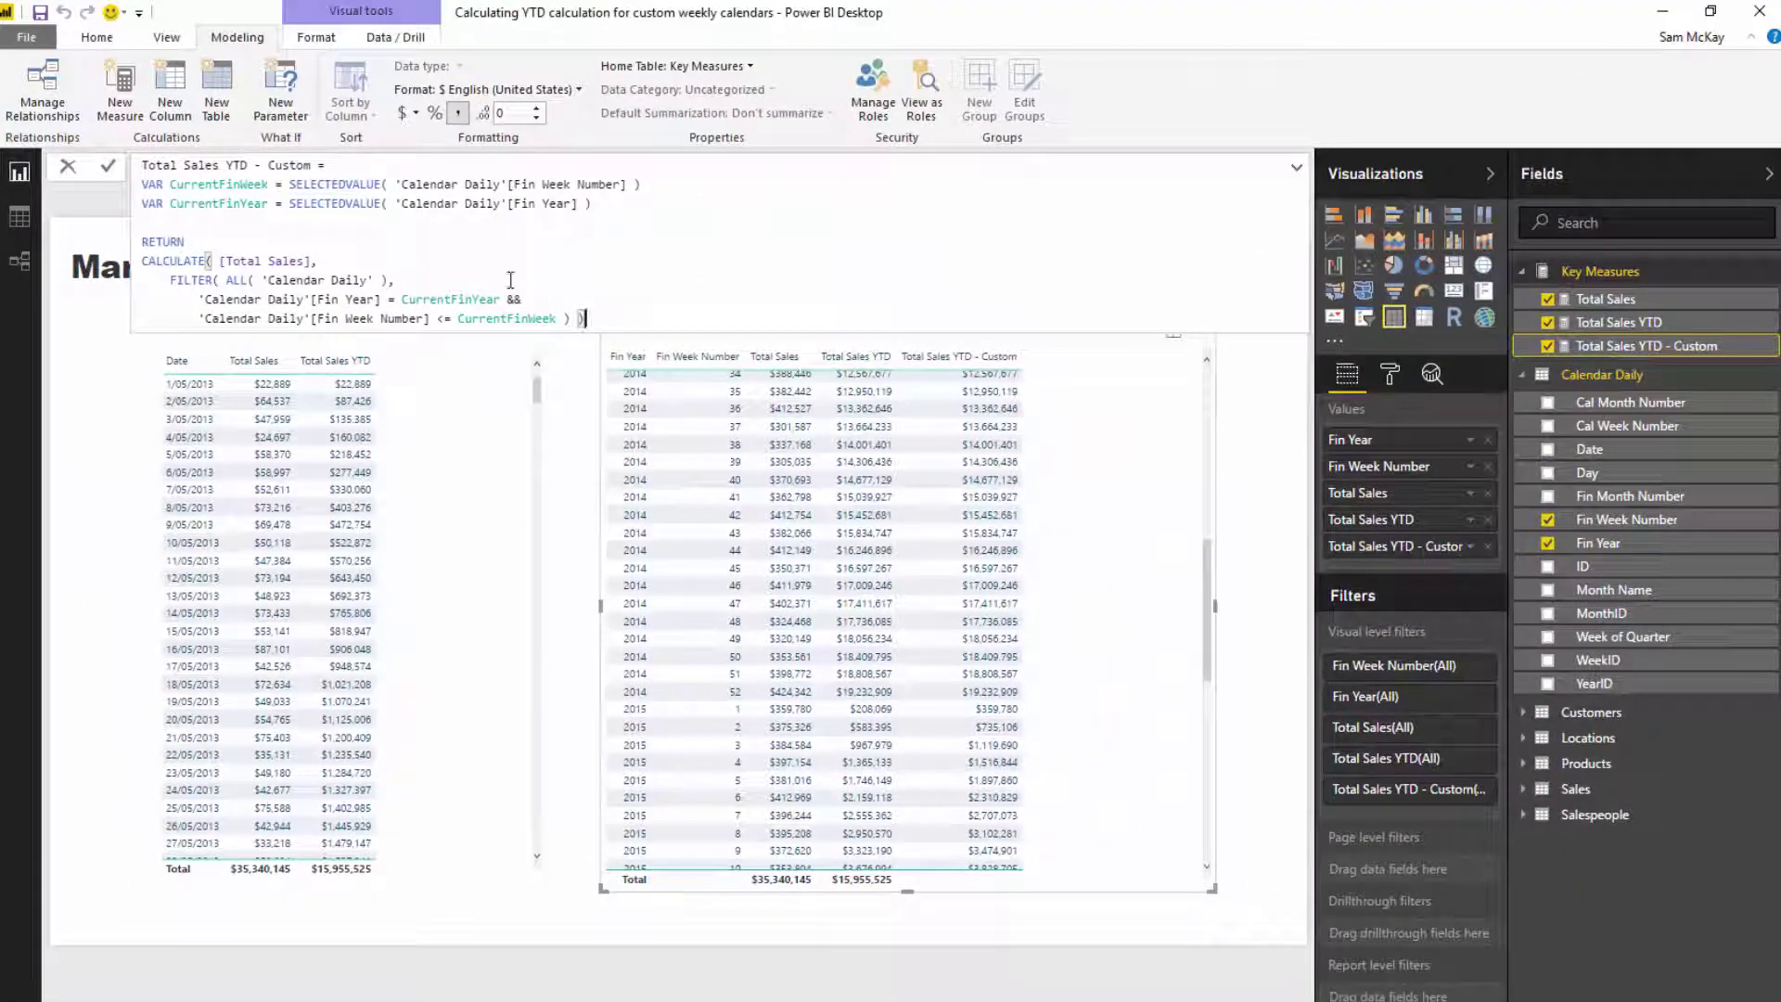
pyautogui.moveTo(611, 316); pyautogui.dragTo(149, 164)
pyautogui.click(560, 256)
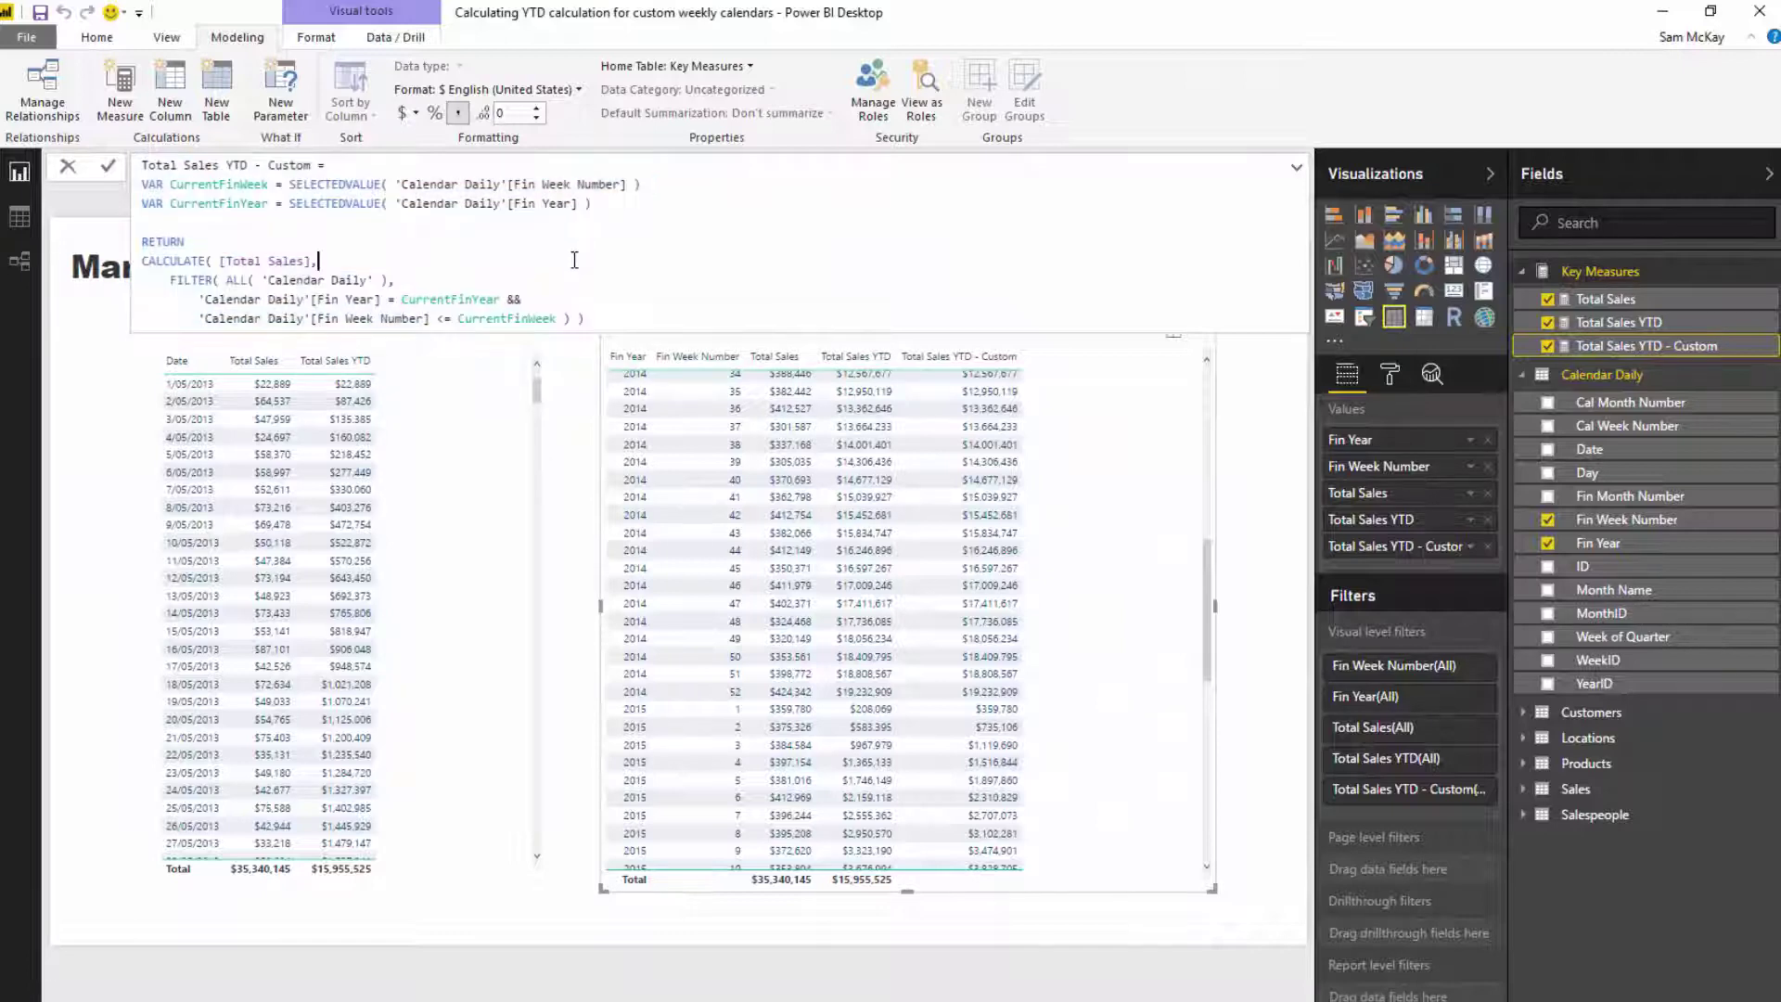